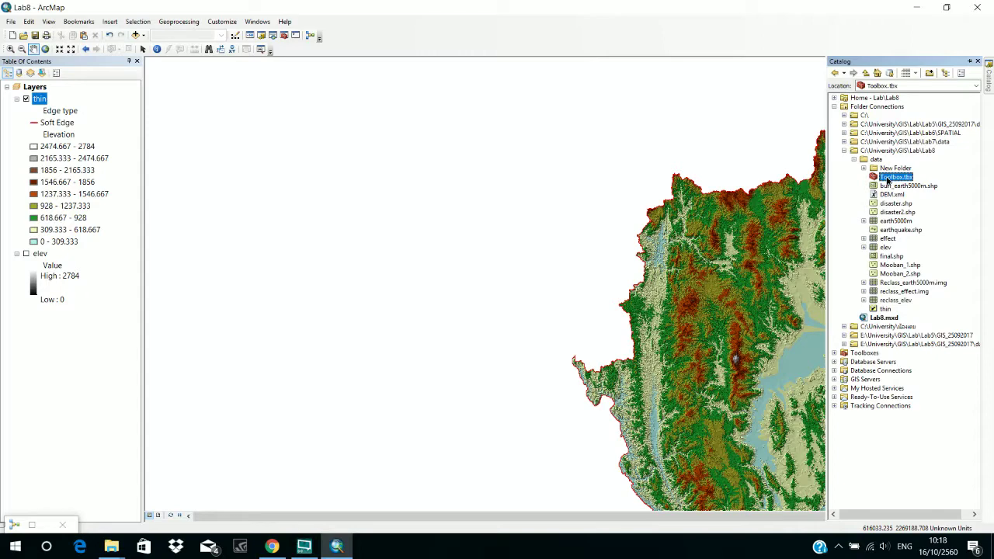
Save the Raster to TIN model as a tool in Toolbox.tbx and close the model window
scroll(692, 245, down, 2)
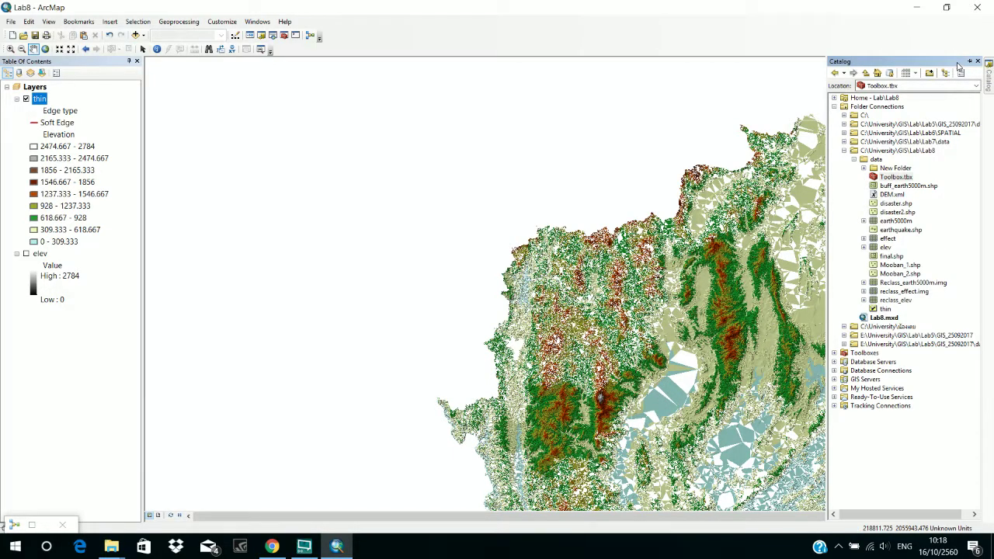
double_click(48, 527)
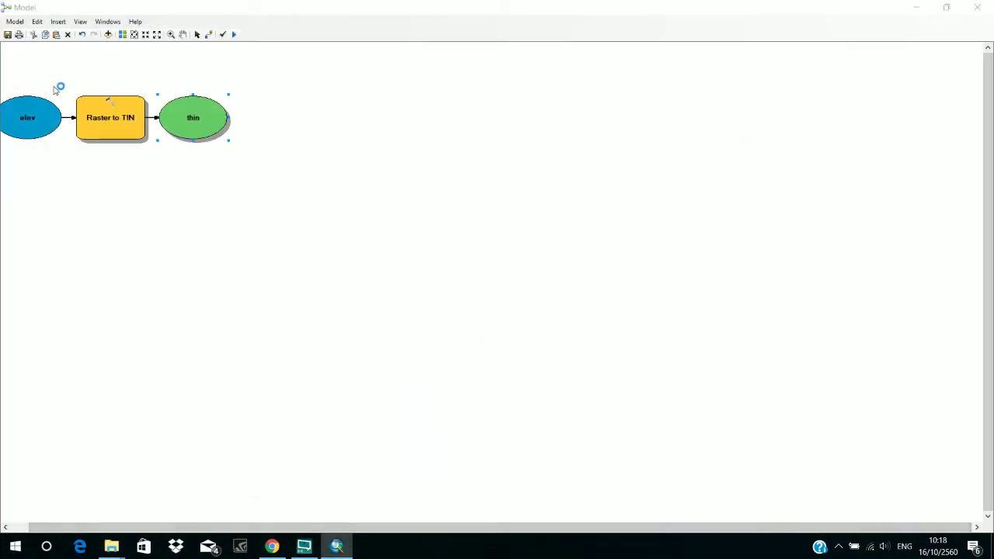
click(8, 35)
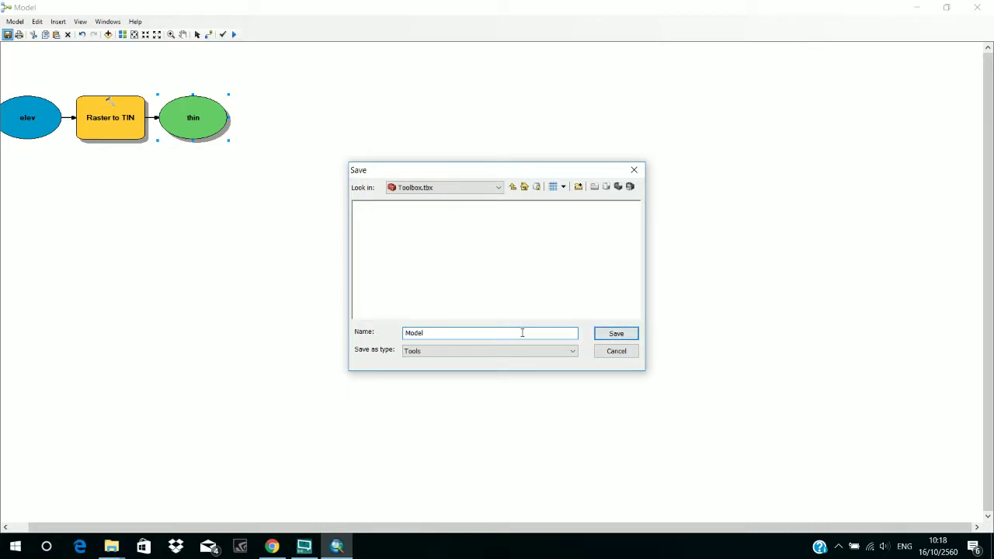
click(615, 333)
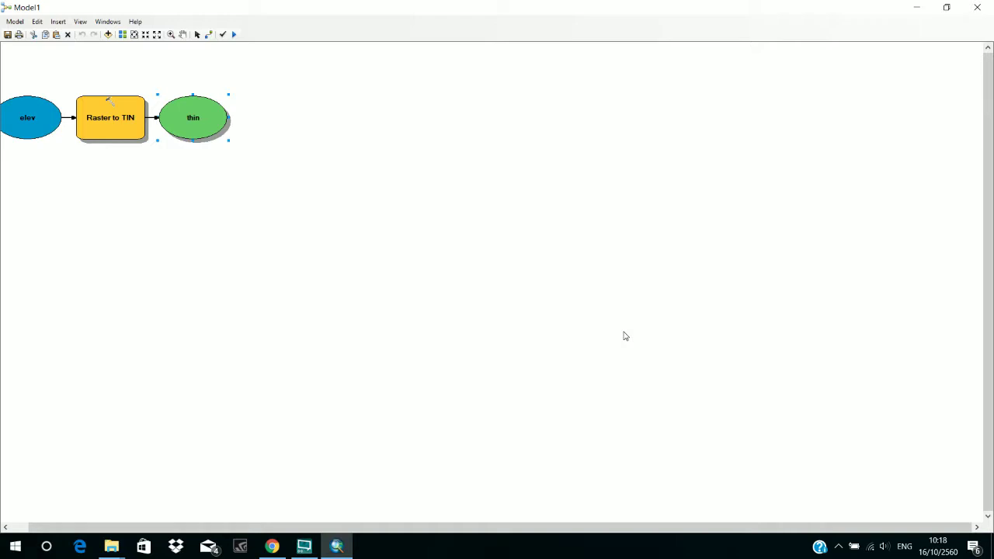
click(978, 7)
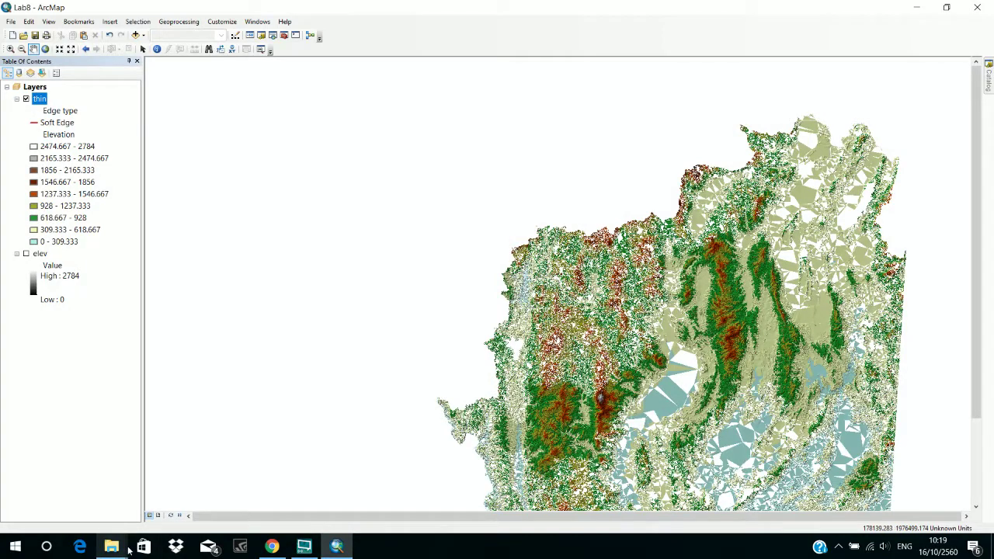
Look through the Lab4 SPATIAL folder and the Lab5 GIS_25092017 folder in File Explorer, and return to ArcMap
mouse_move(111, 547)
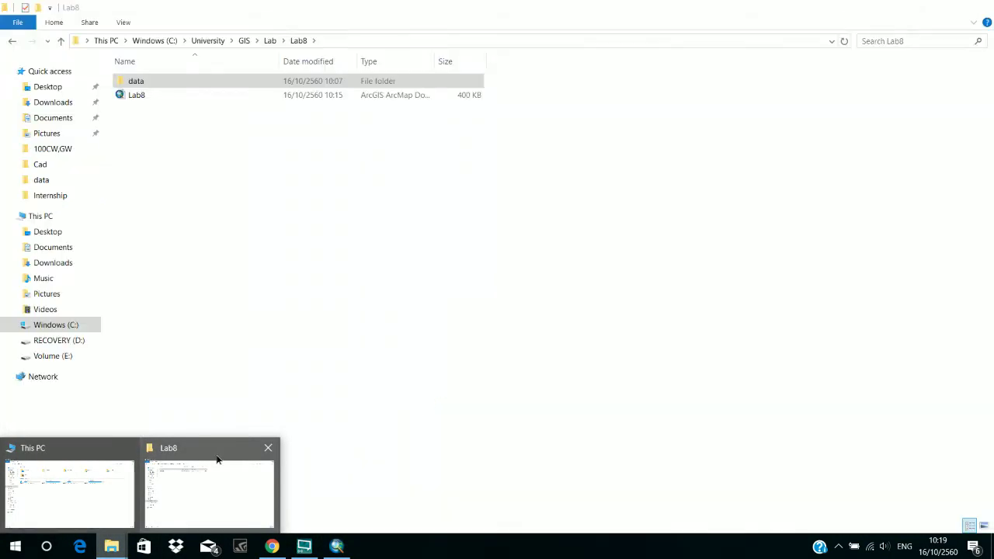
click(216, 459)
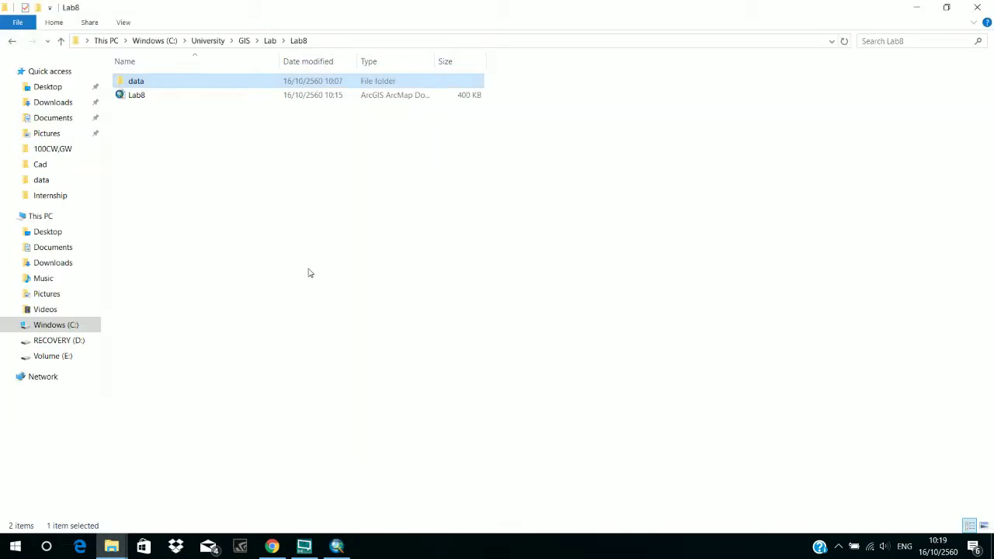
key(alt+Up)
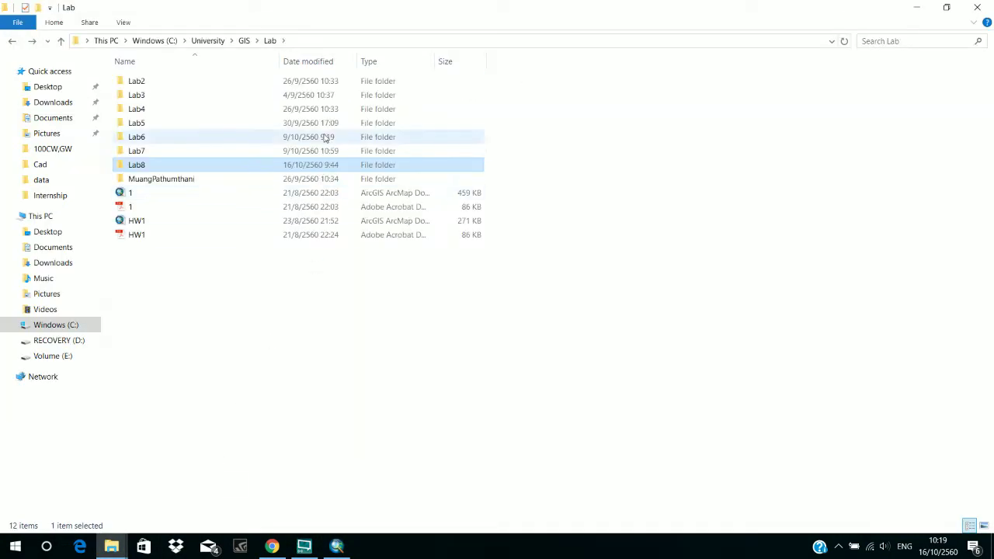
double_click(313, 108)
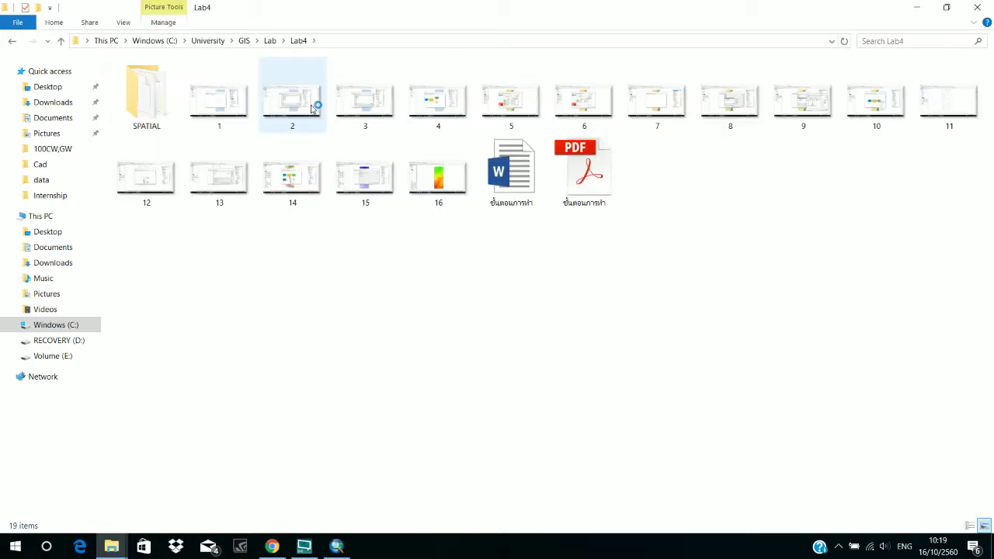
double_click(138, 115)
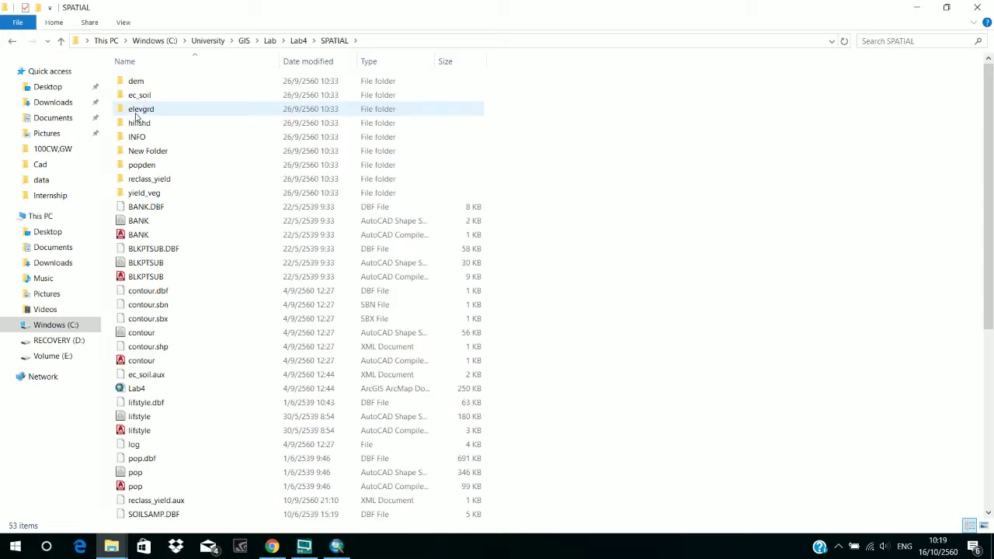
key(alt+Up)
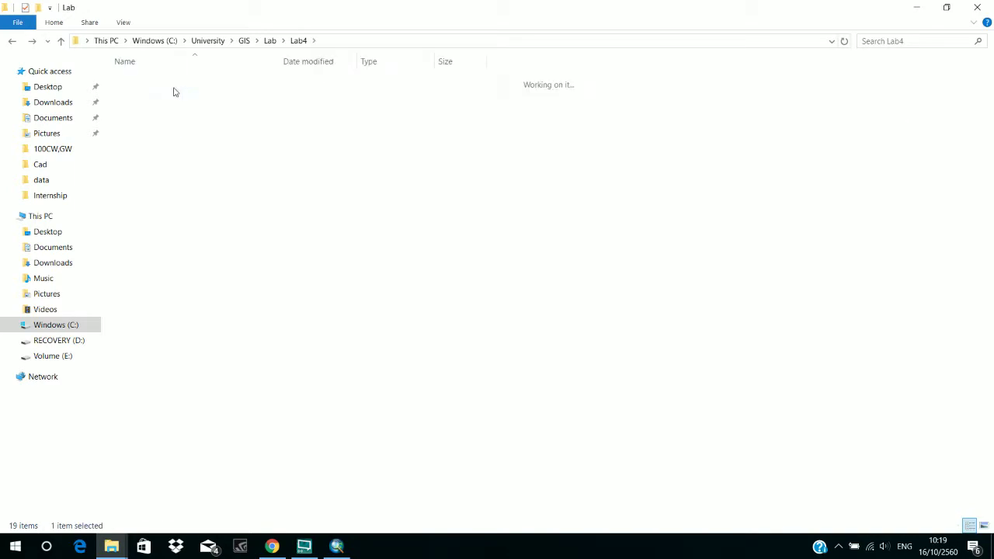
click(167, 136)
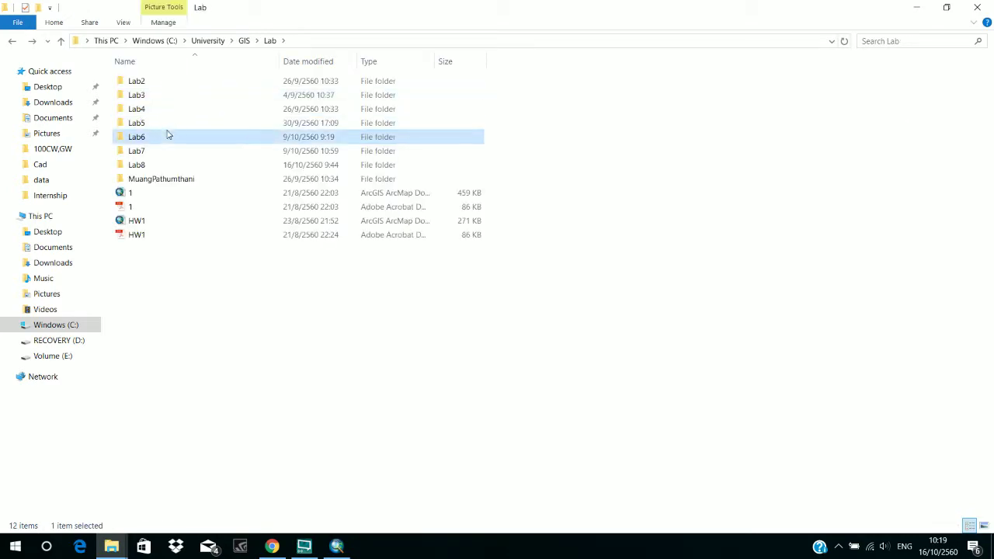
double_click(175, 124)
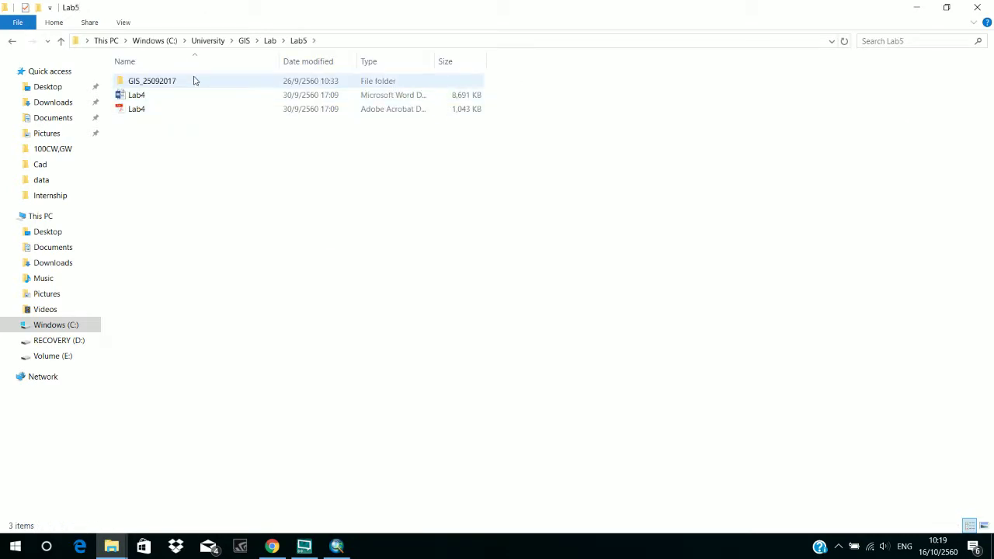
double_click(194, 80)
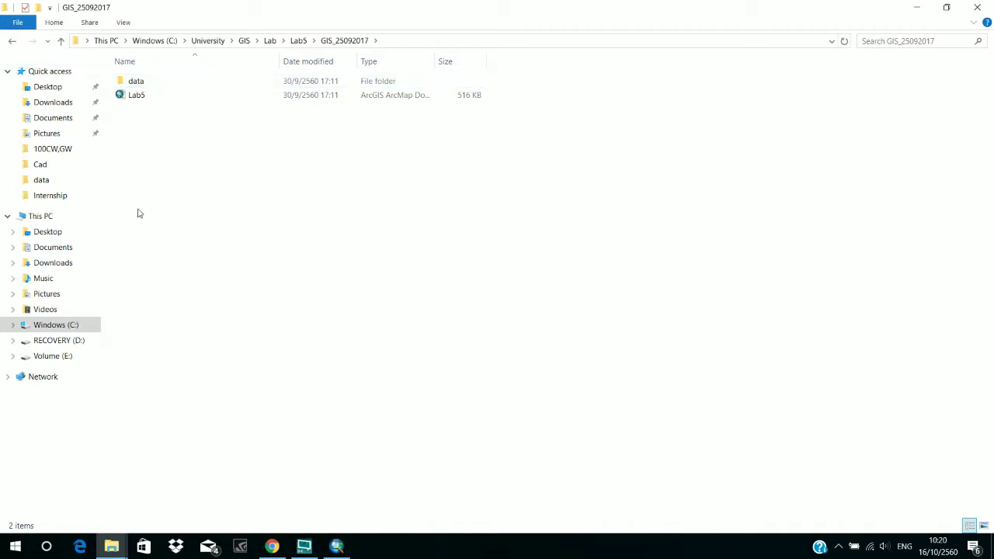
click(355, 552)
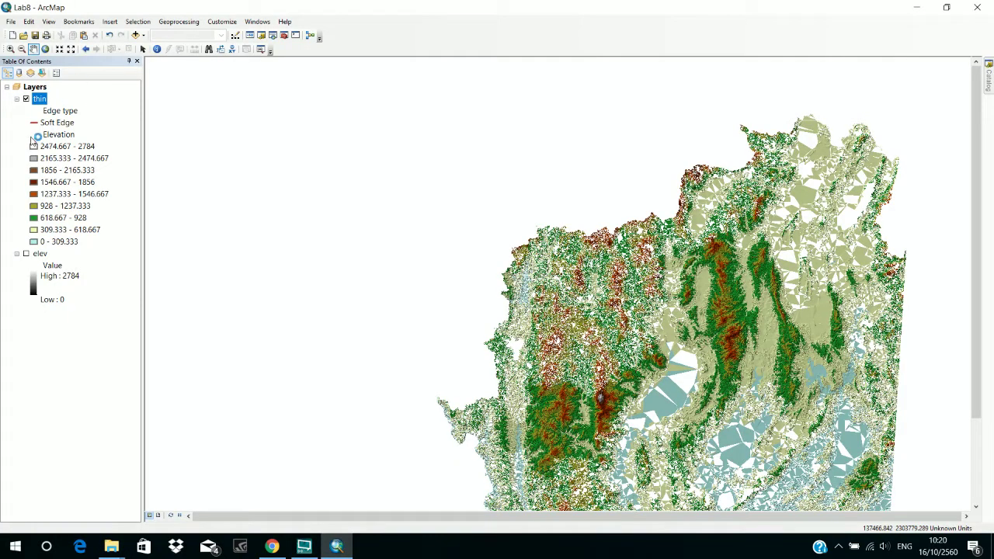
Review the thin TIN layer's general and data source properties, and close them without changes
mouse_move(356, 241)
mouse_down()
mouse_move(244, 71)
mouse_move(212, 177)
mouse_up()
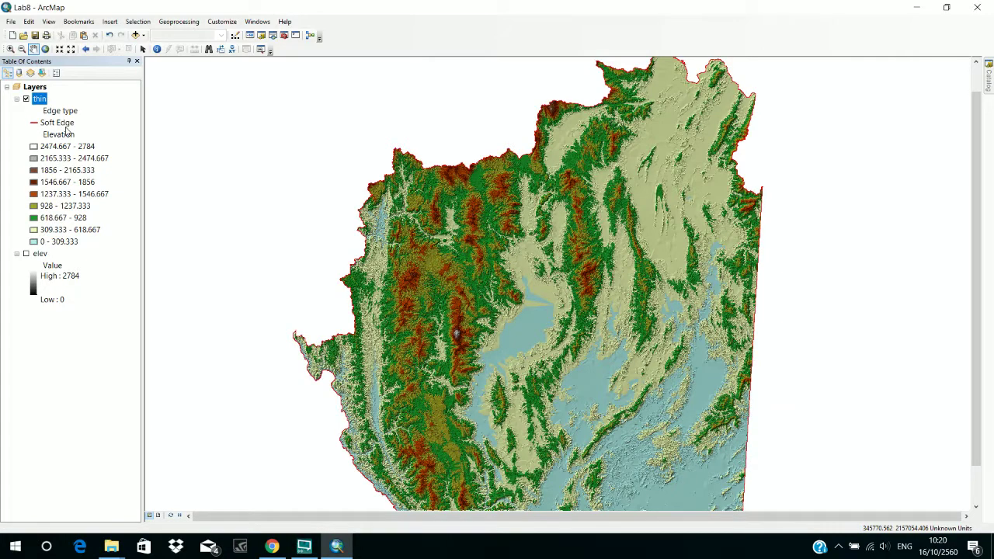
click(66, 127)
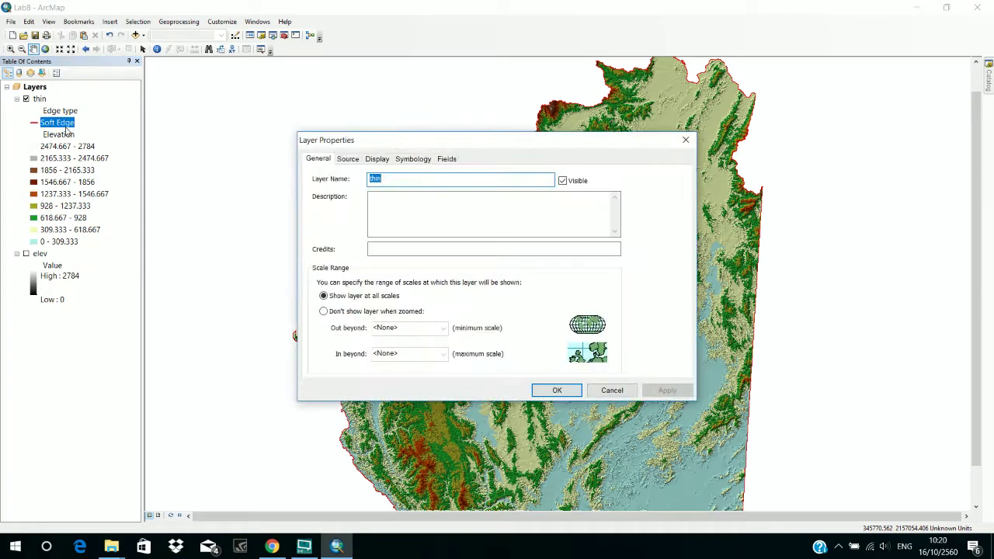
click(348, 159)
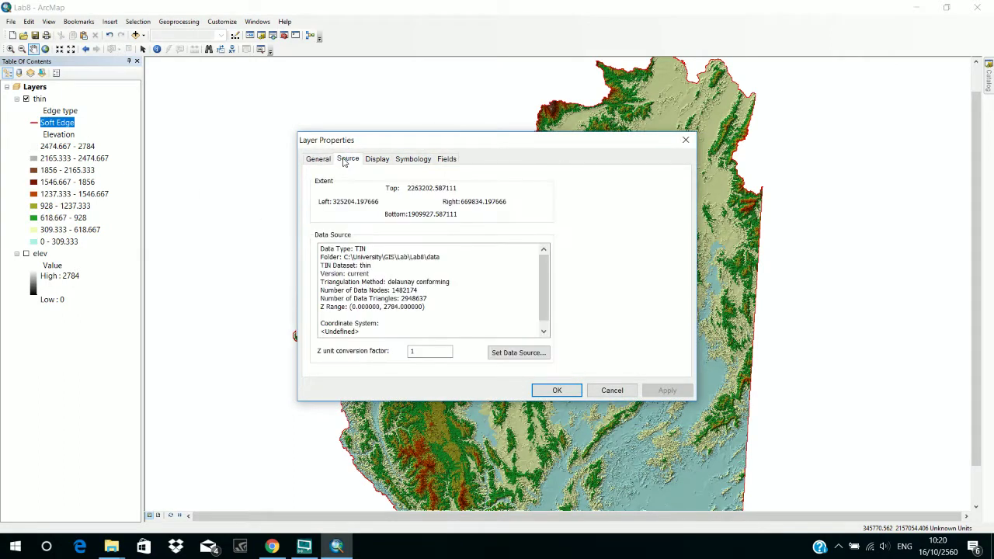
click(326, 159)
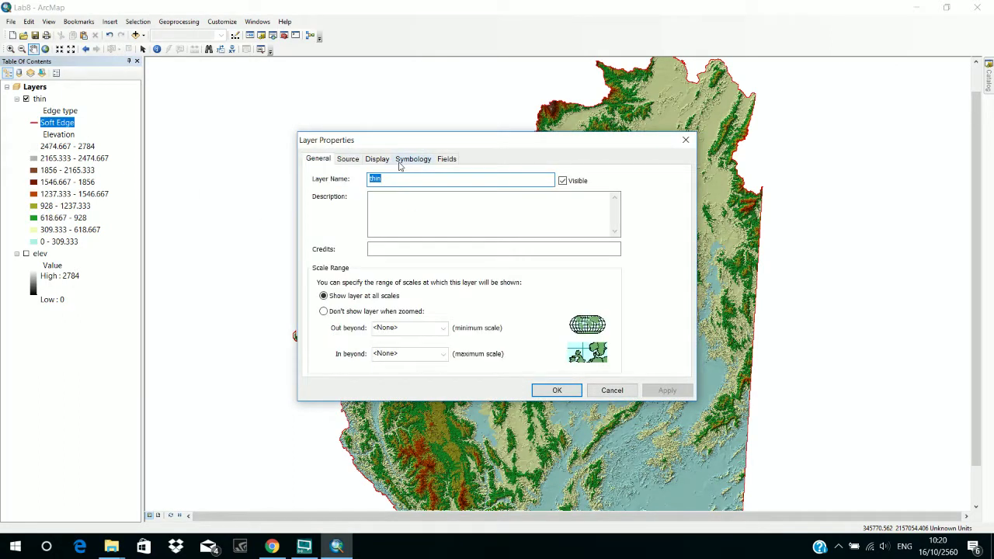
click(687, 140)
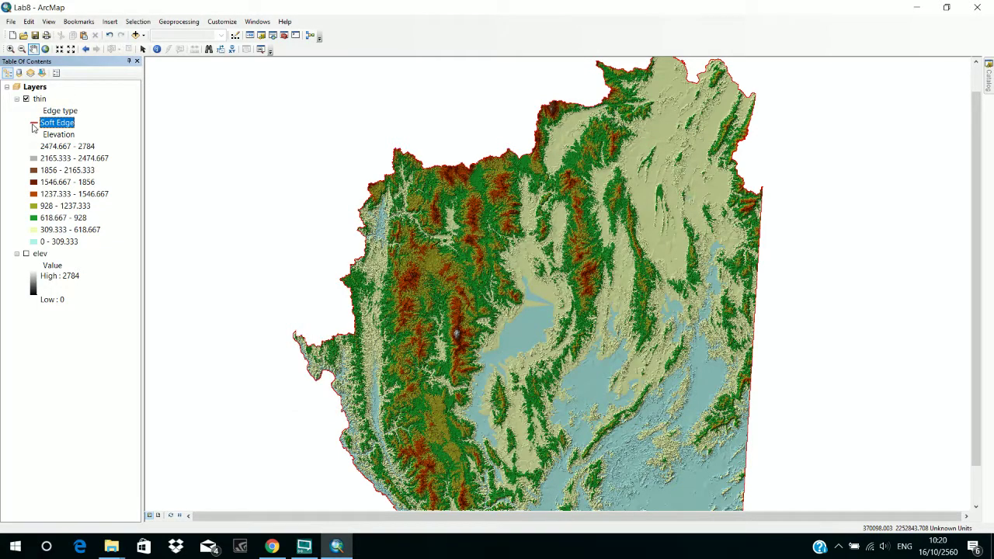
Increase the line width of the thin layer's Soft Edge symbol
click(33, 123)
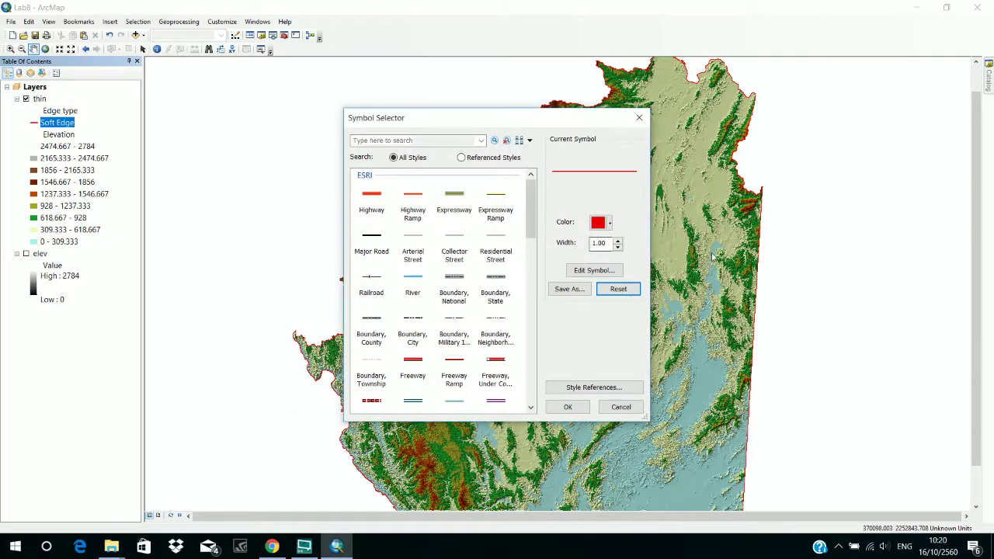
click(618, 240)
click(618, 240)
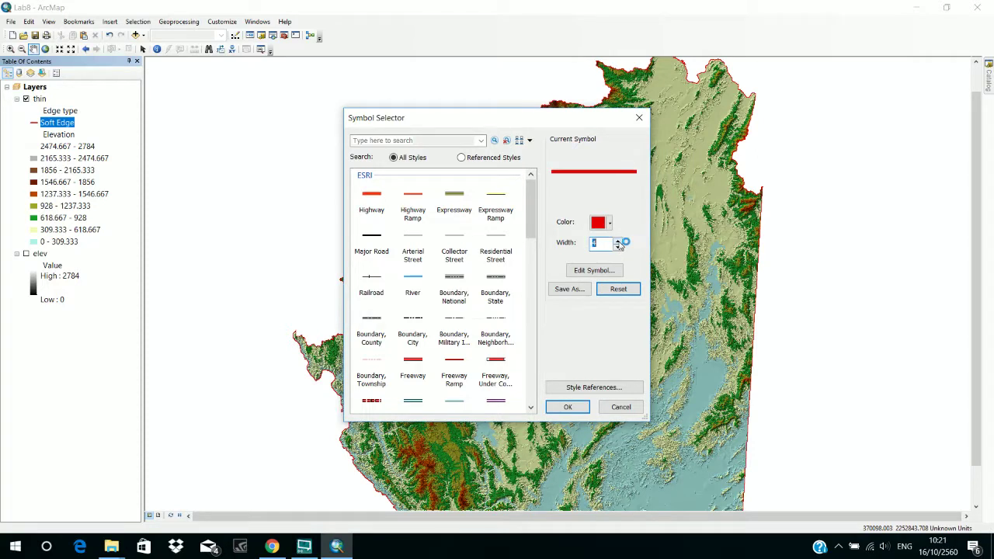
click(618, 247)
click(618, 247)
click(581, 407)
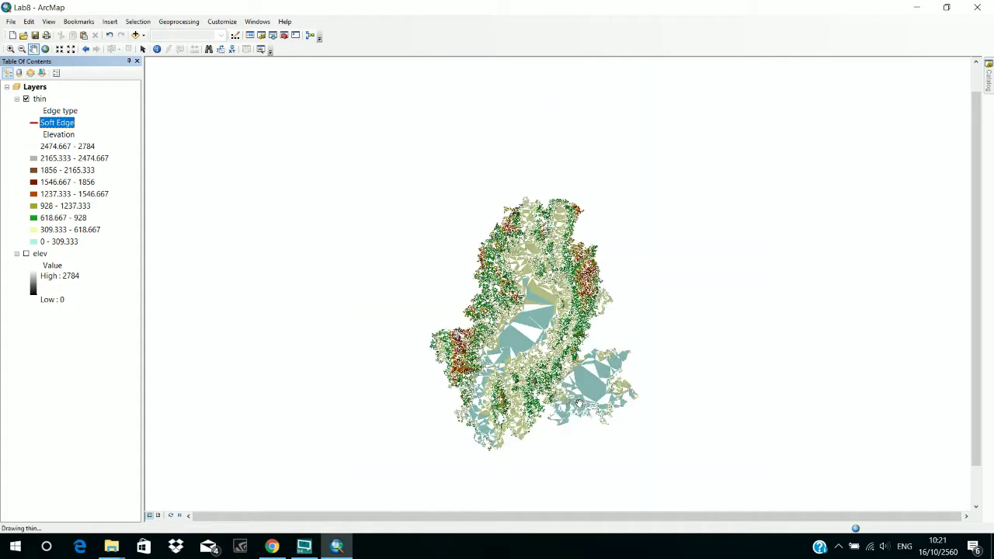
Add the "Contour with the same symbol" renderer to the thin layer's symbology, keeping the edge types and elevation renderers
scroll(579, 402, up, 3)
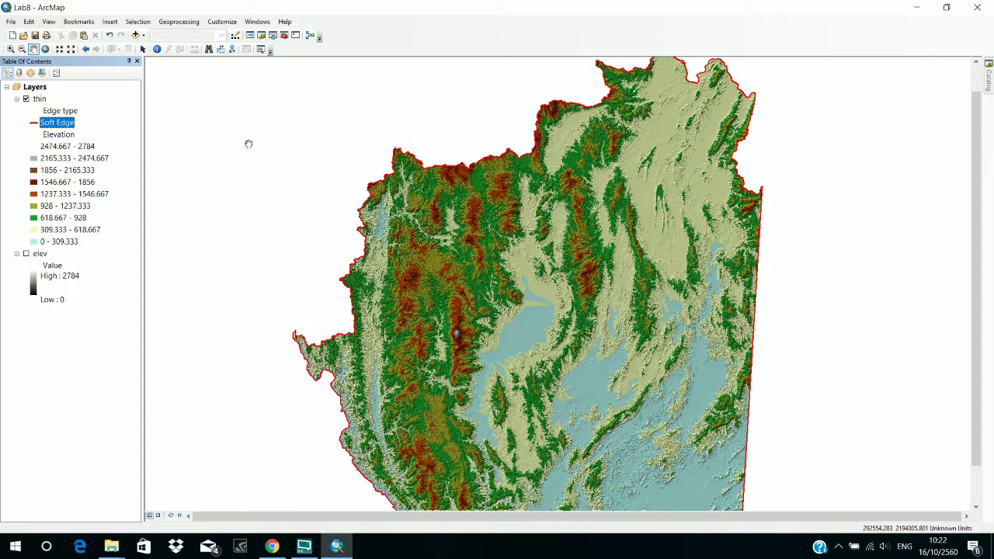
right_click(39, 99)
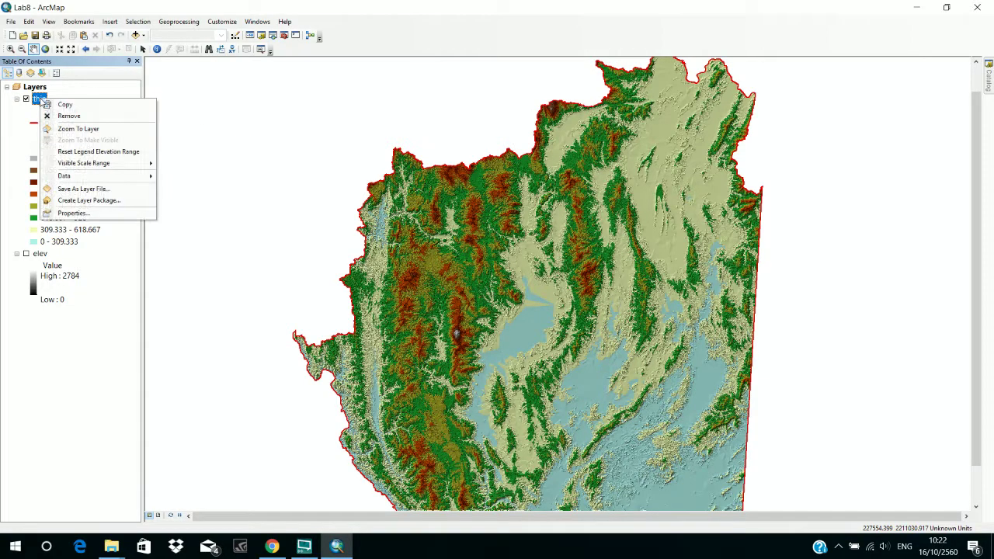
click(135, 217)
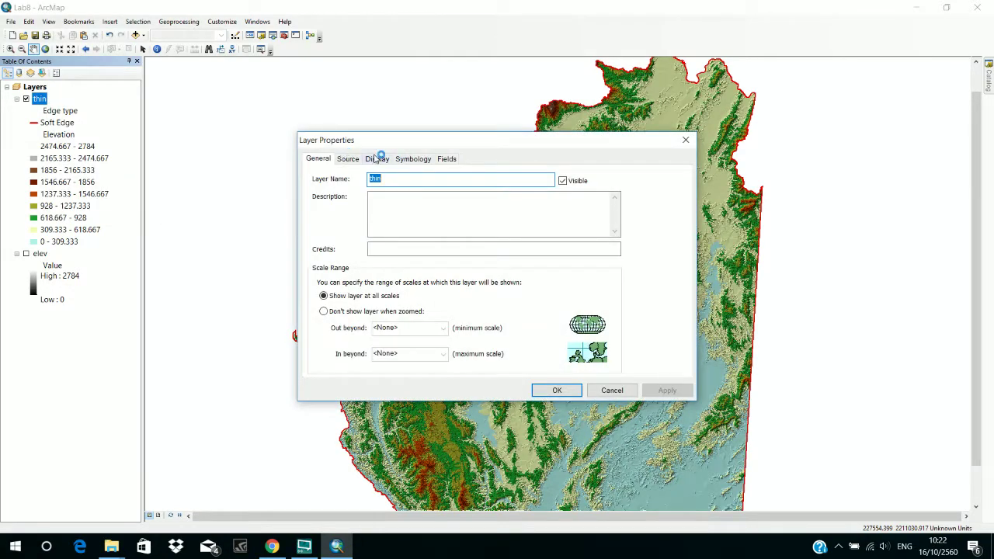
click(409, 160)
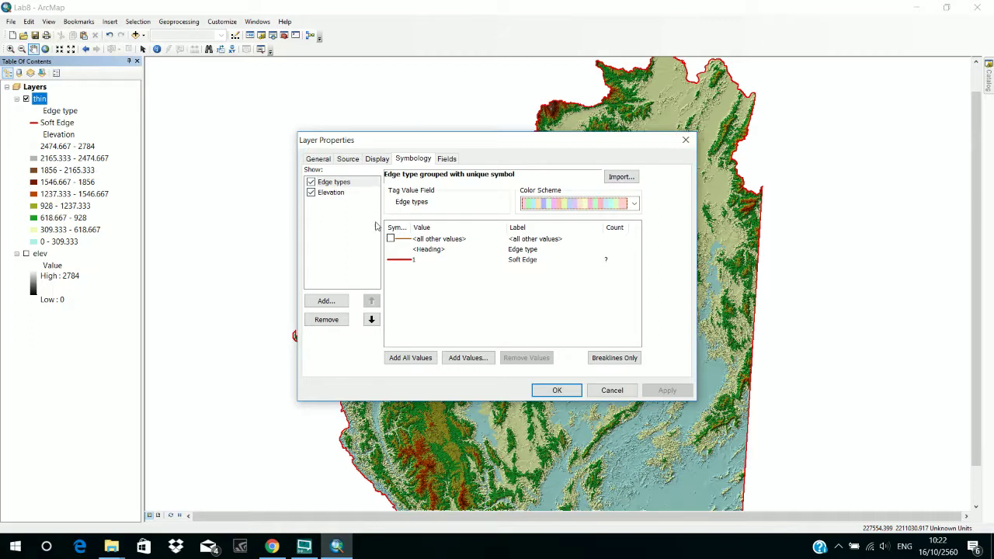
click(334, 302)
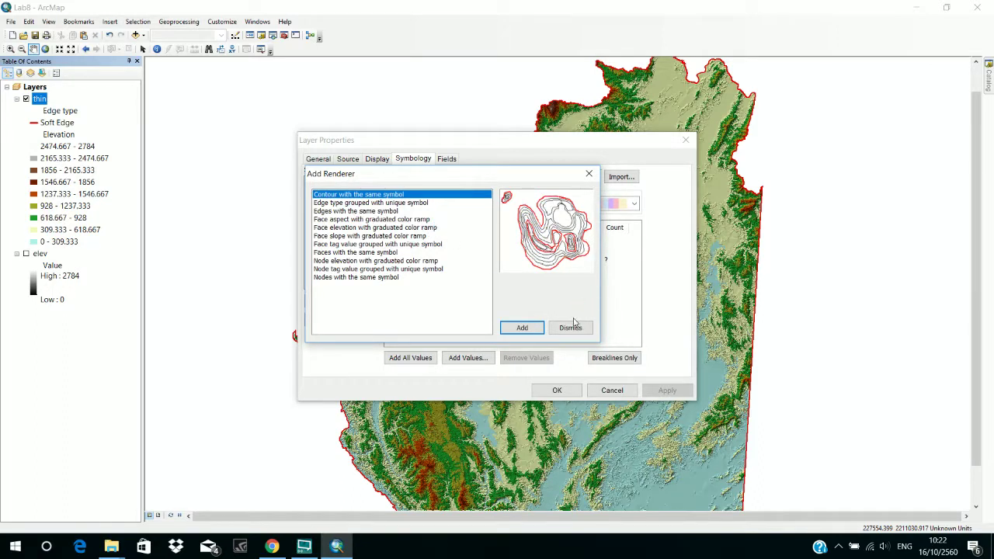
click(535, 328)
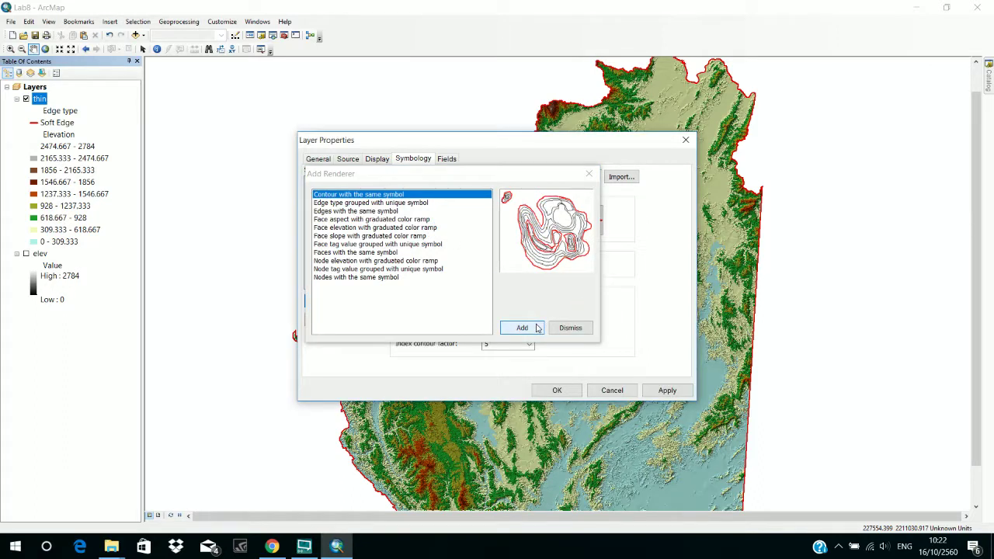
click(519, 329)
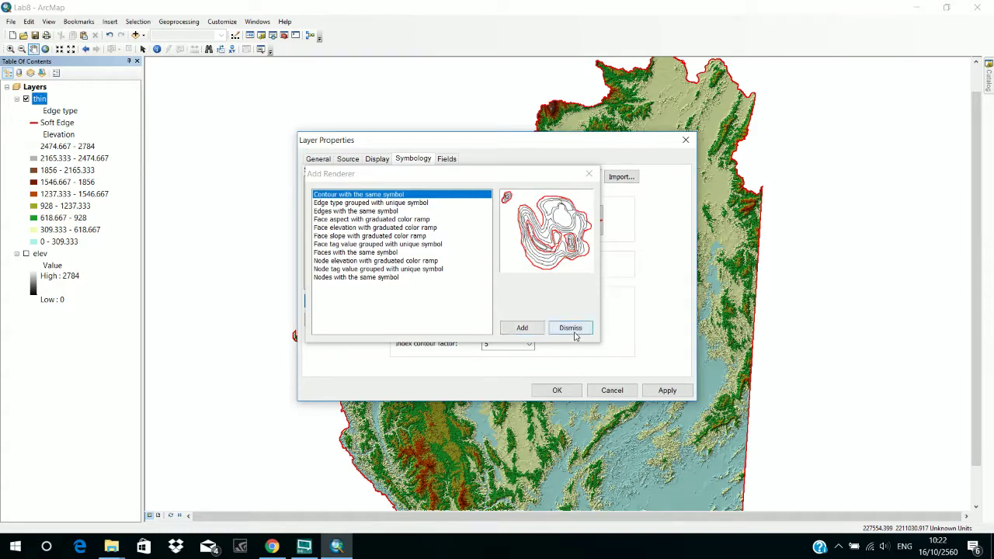
click(528, 329)
click(590, 173)
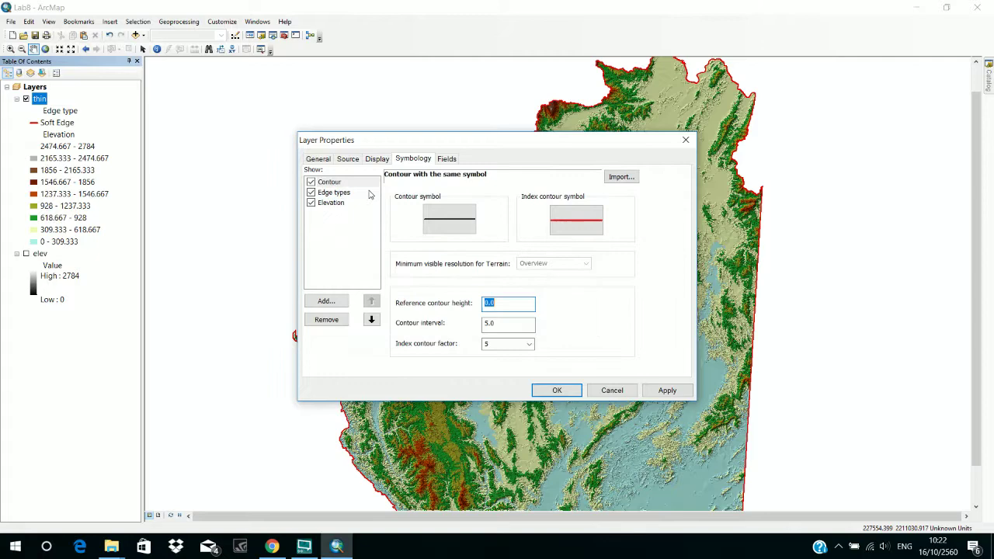
click(332, 202)
click(340, 194)
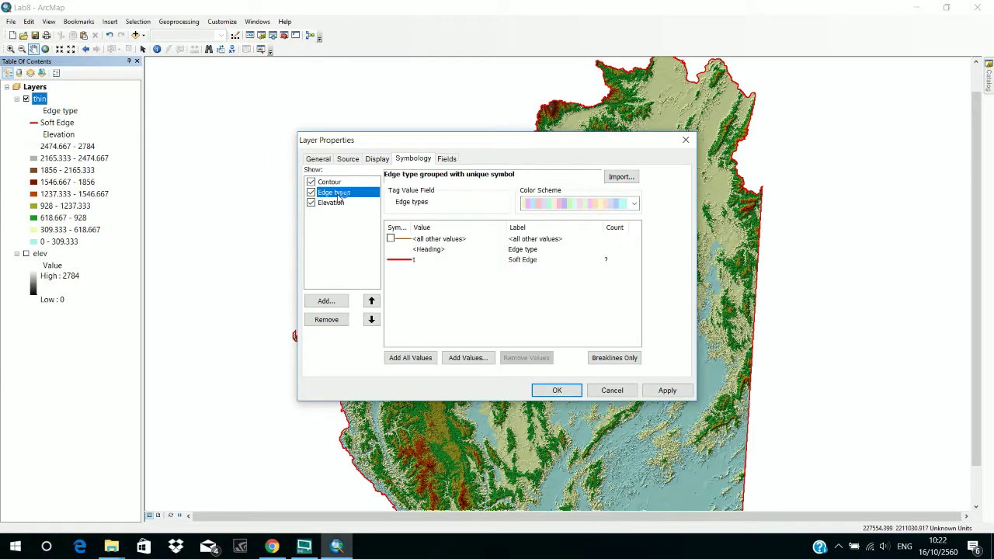
click(556, 390)
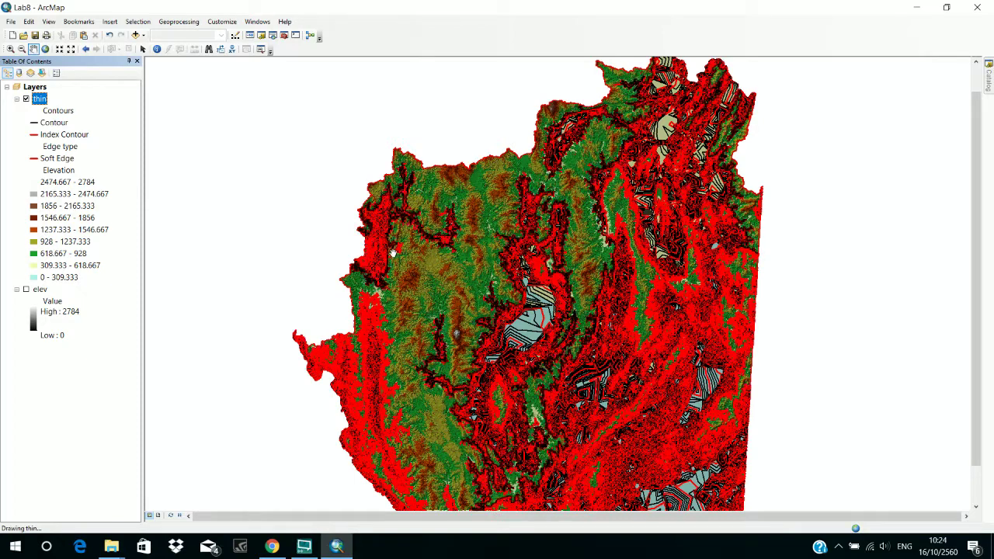
Add the "Edges with the same symbol" renderer to the thin layer's symbology
right_click(46, 98)
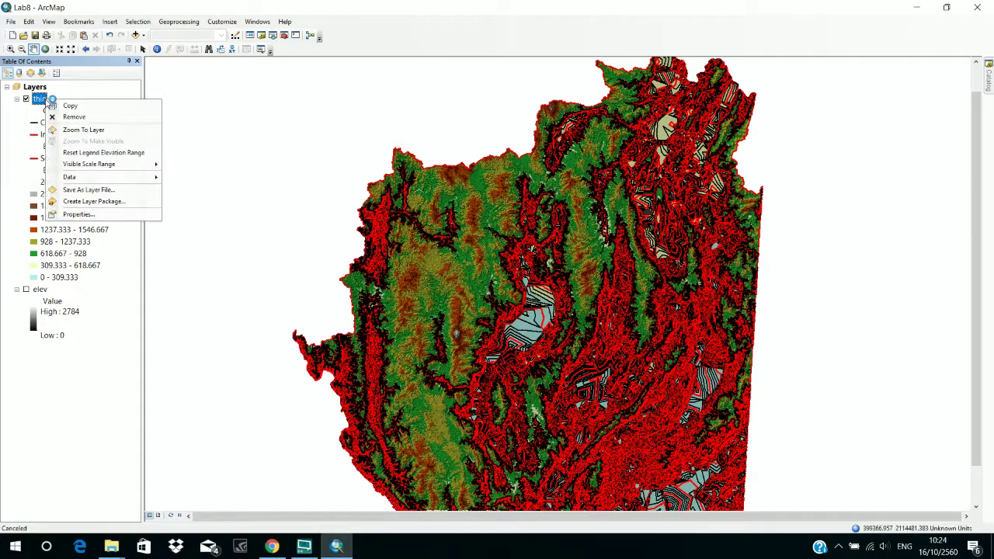
click(78, 214)
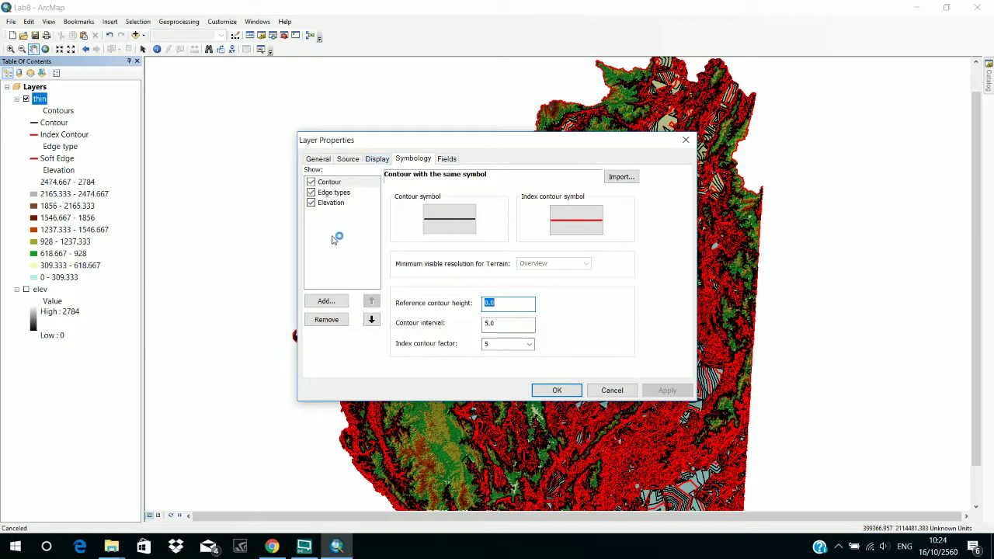
click(329, 309)
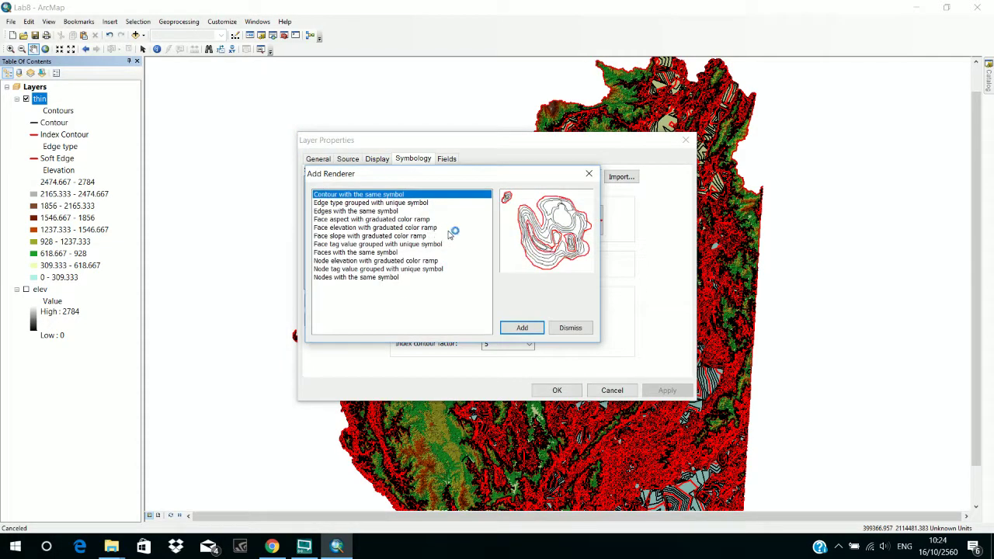
click(420, 203)
click(391, 212)
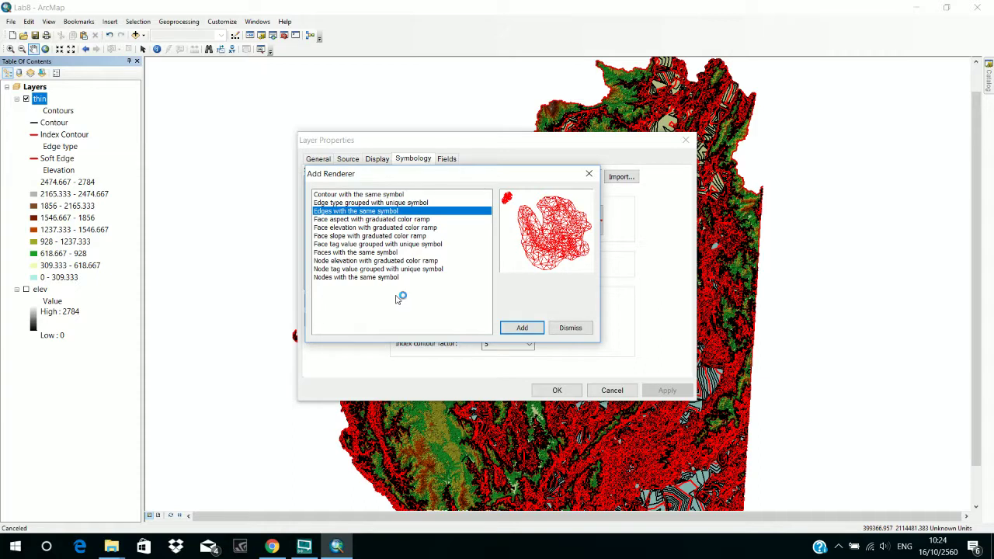
click(517, 331)
click(575, 329)
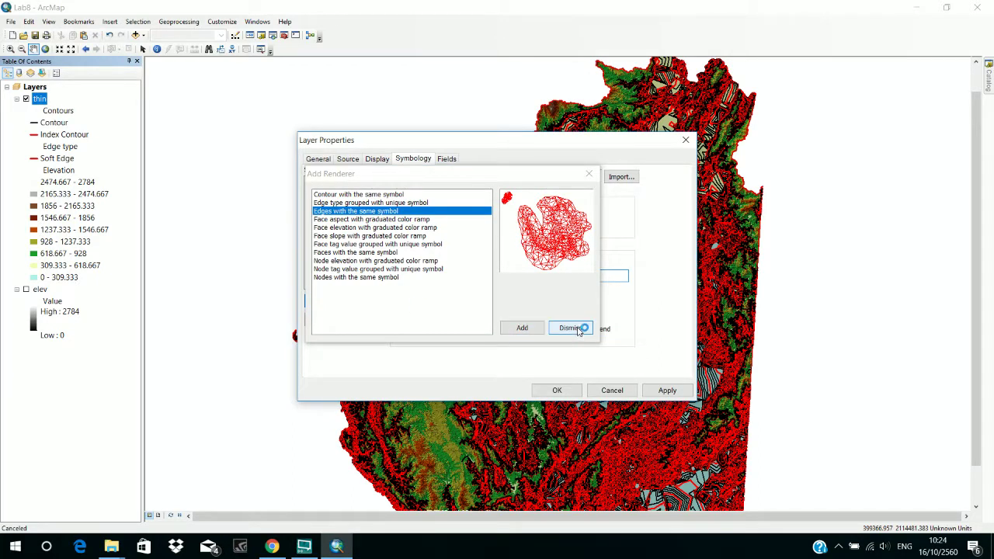
click(589, 173)
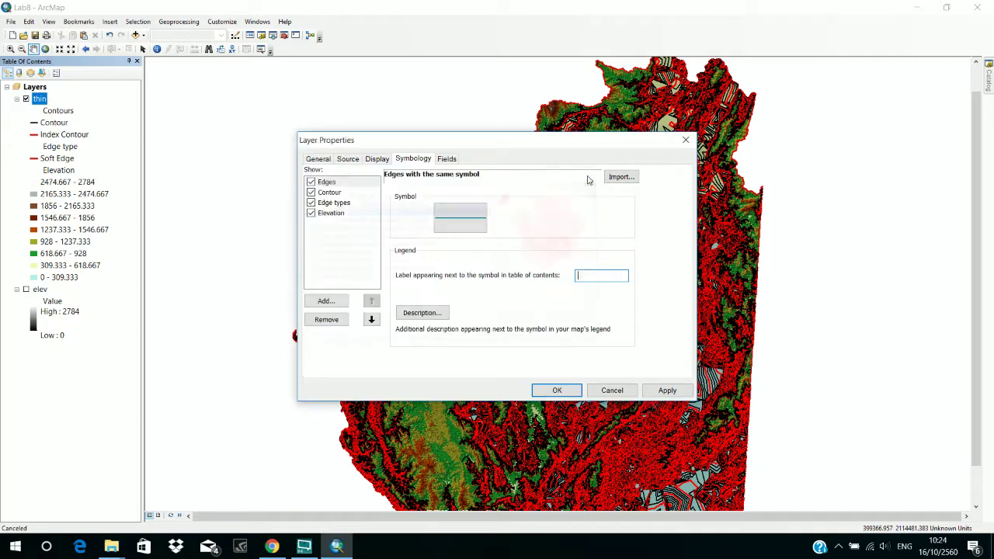
Switch off the Contour and Elevation renderers of the thin layer, keeping Edges and Edge types, and apply the symbology to the map
click(311, 192)
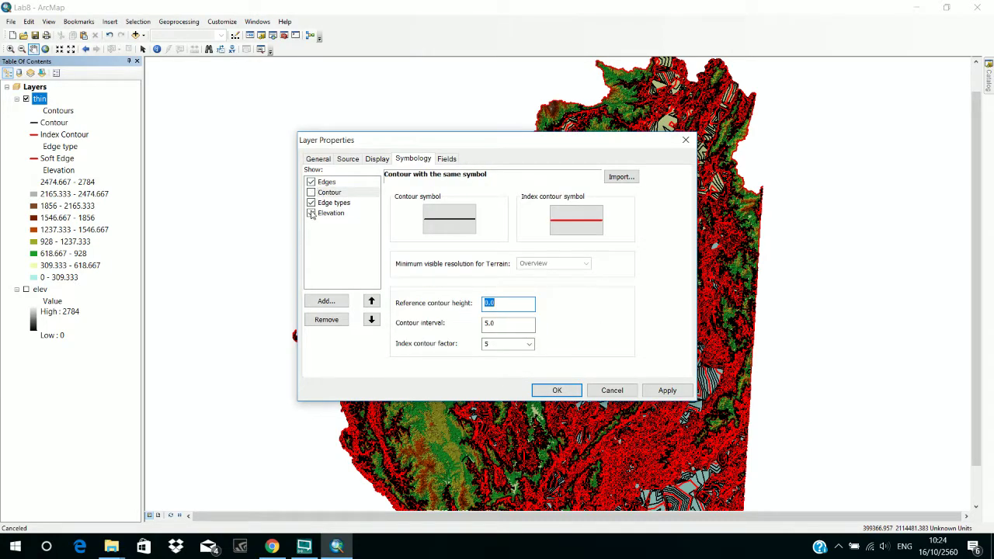
click(311, 214)
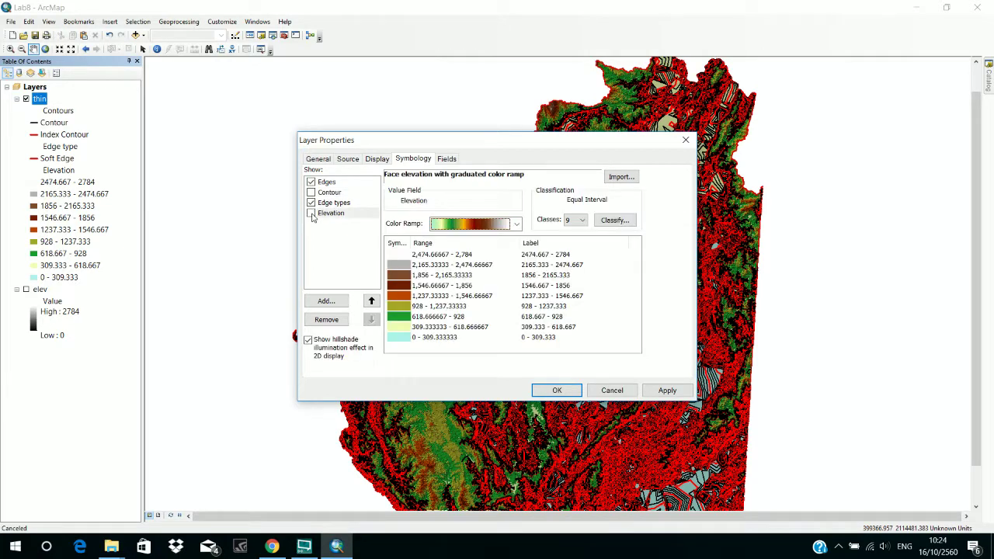
click(324, 184)
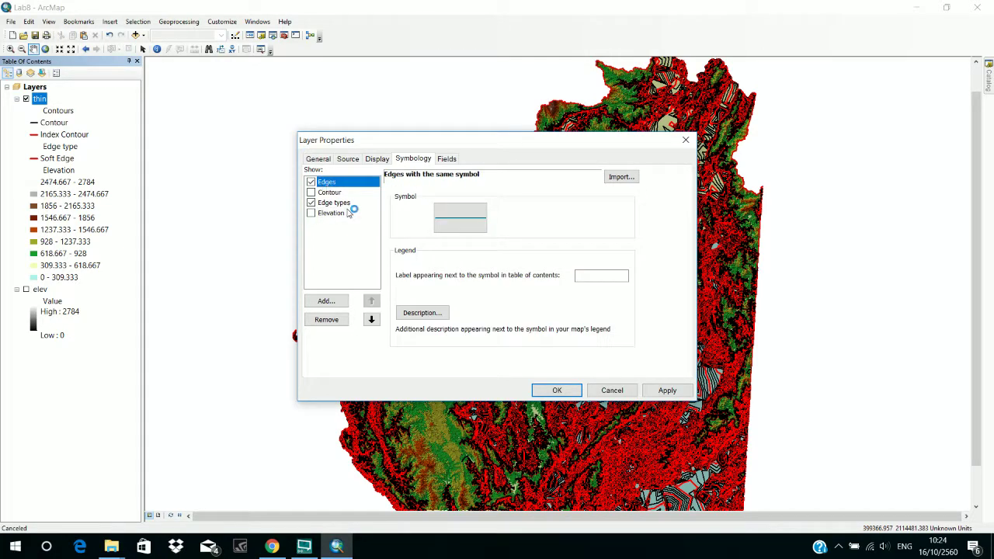
click(667, 390)
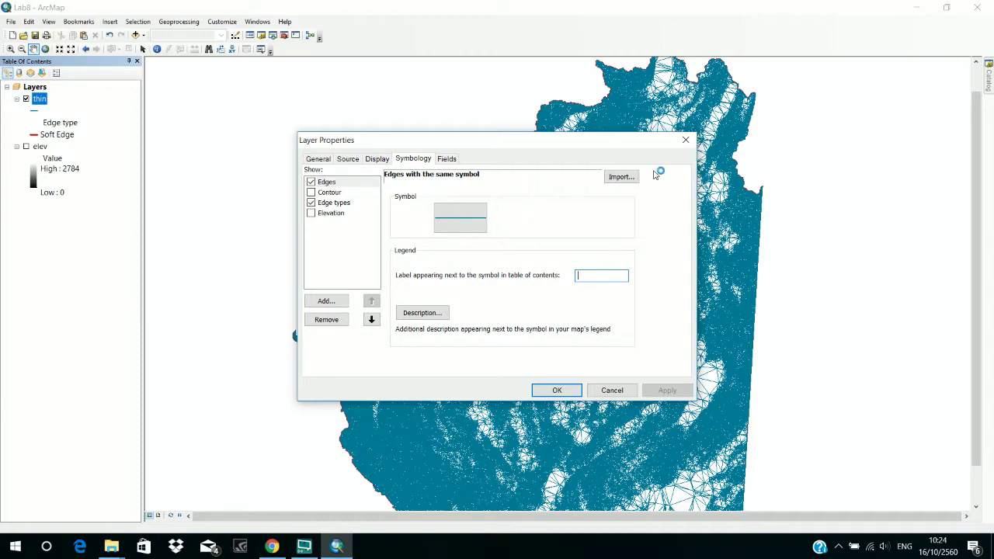
drag(660, 146, 323, 162)
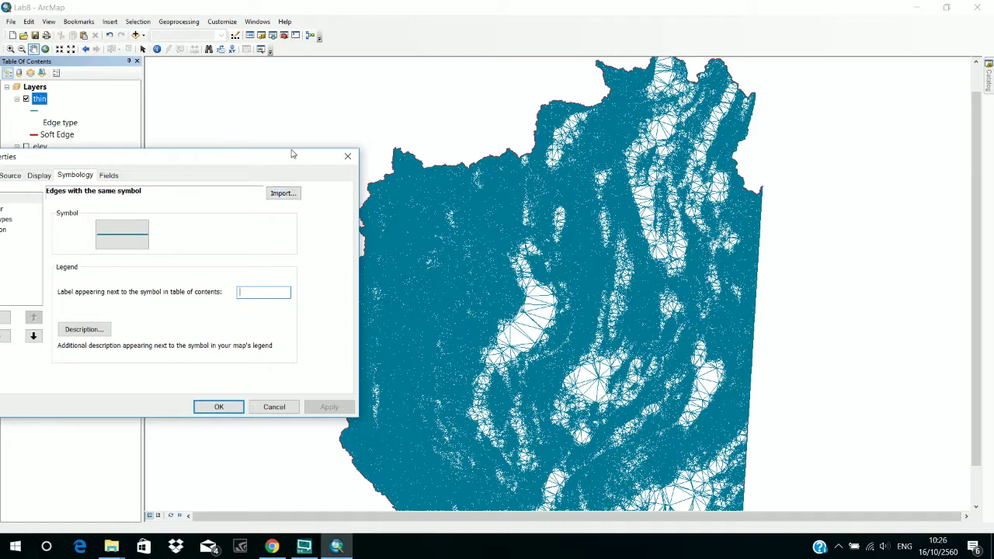
drag(292, 153, 498, 122)
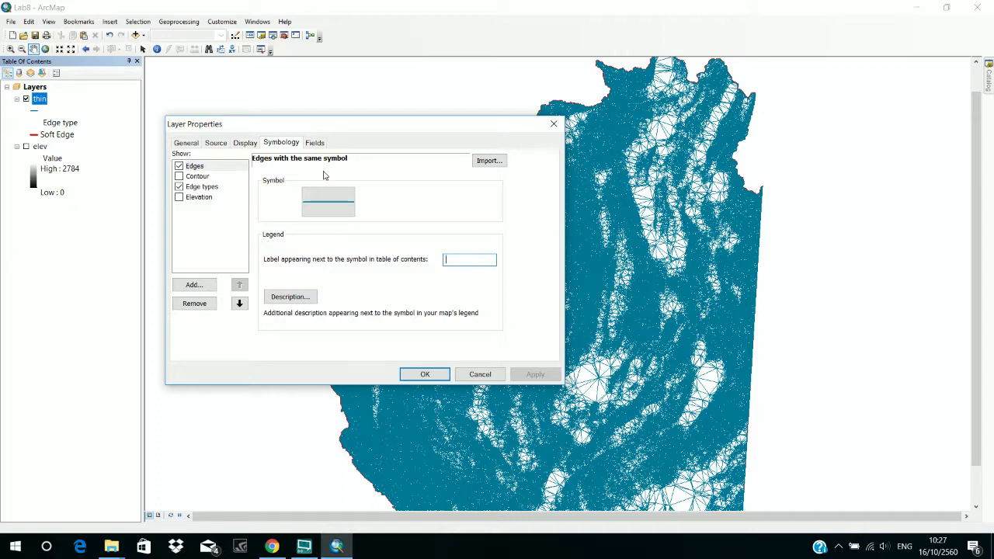
Switch the thin layer's Elevation renderer back on, switch off Edges, and apply the symbology to the map
click(196, 199)
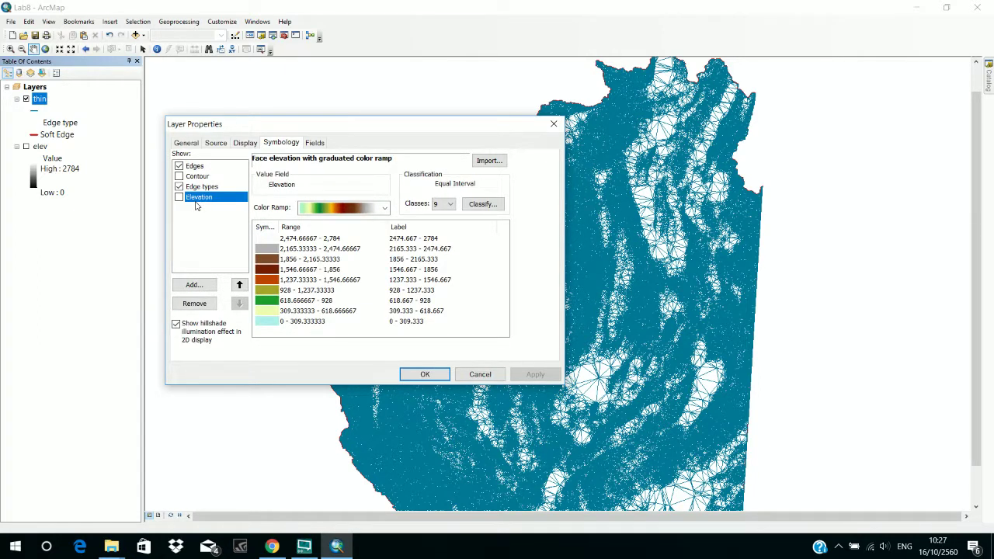
click(178, 197)
click(435, 375)
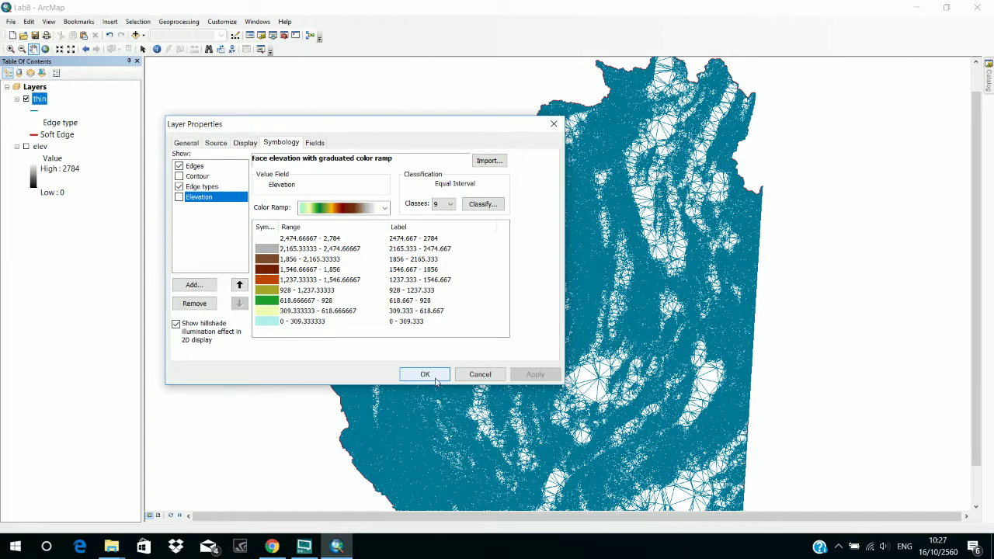
click(179, 197)
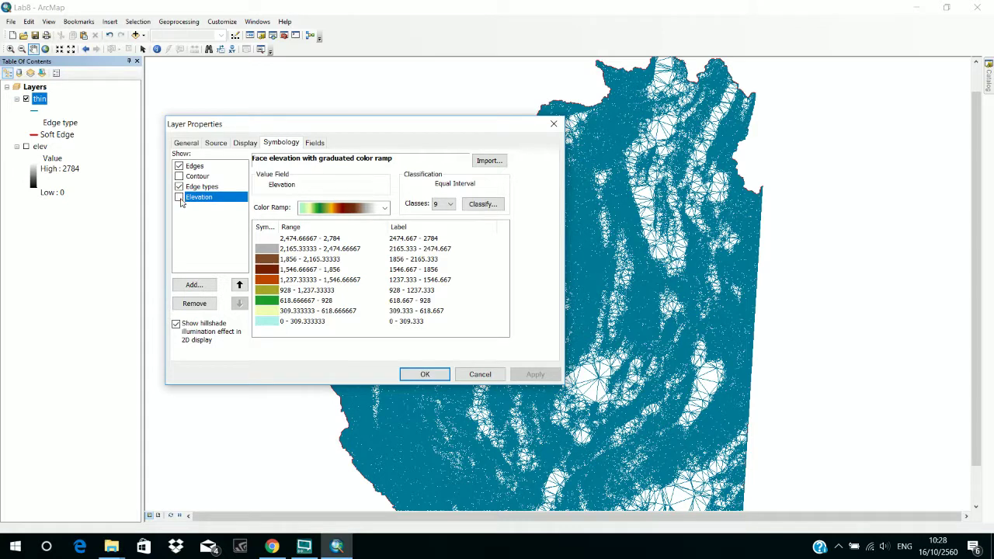
click(179, 198)
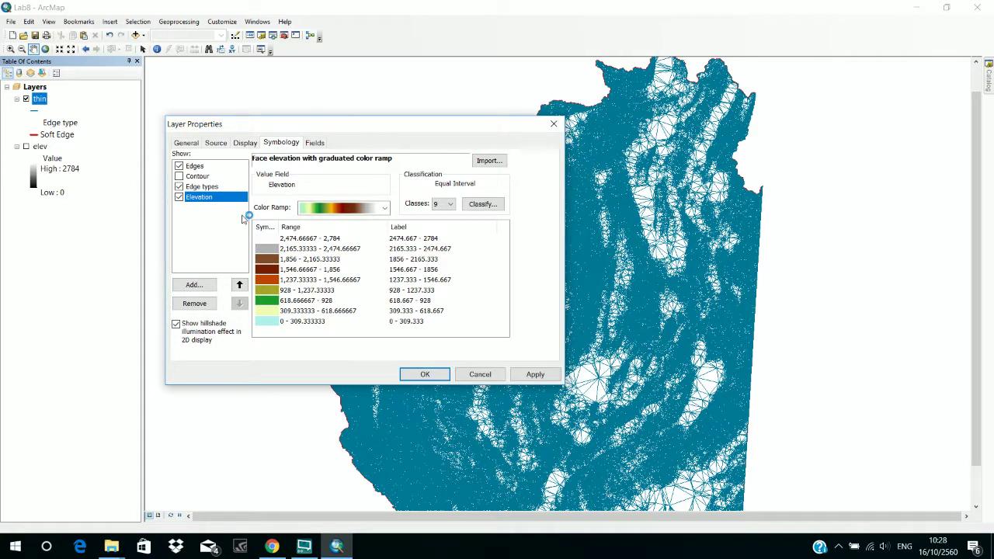
click(182, 166)
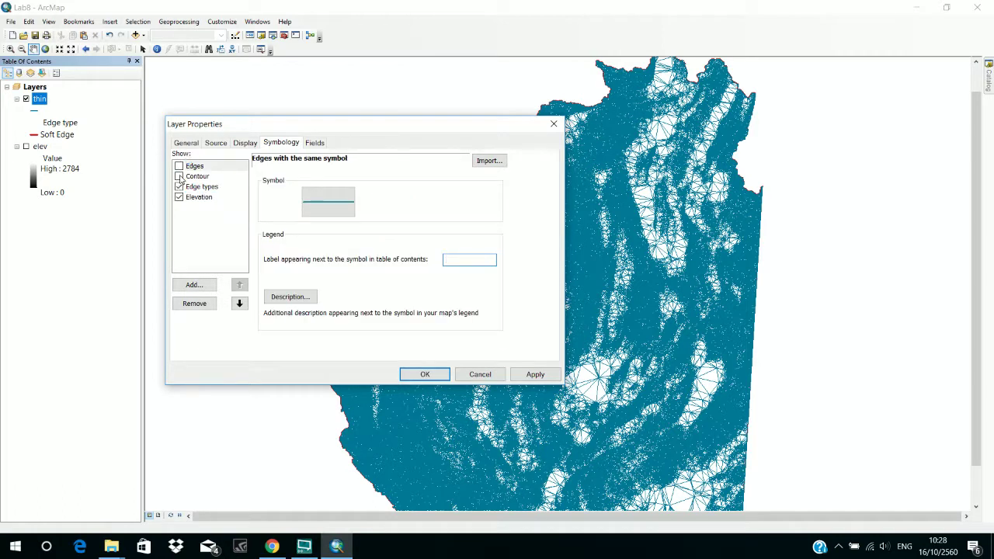
click(186, 168)
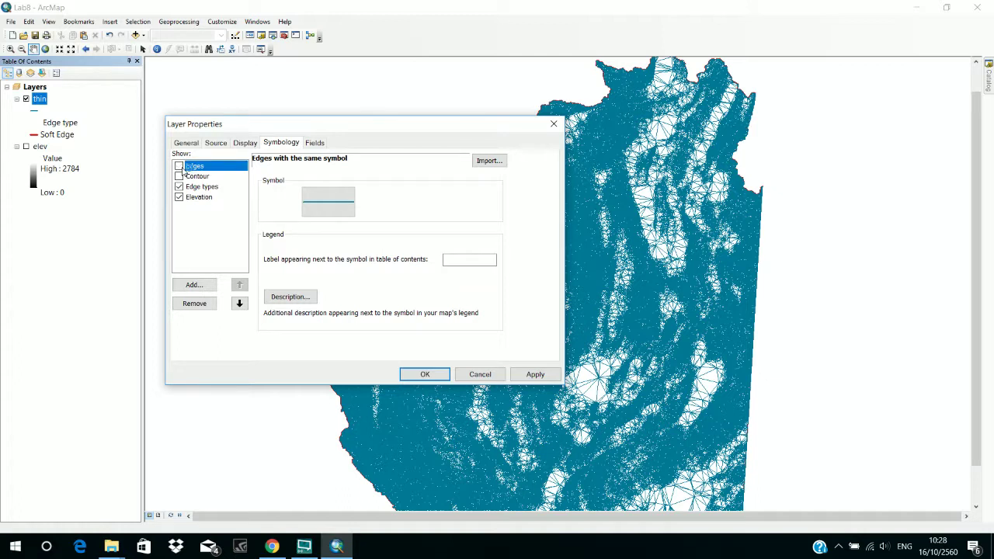
click(543, 375)
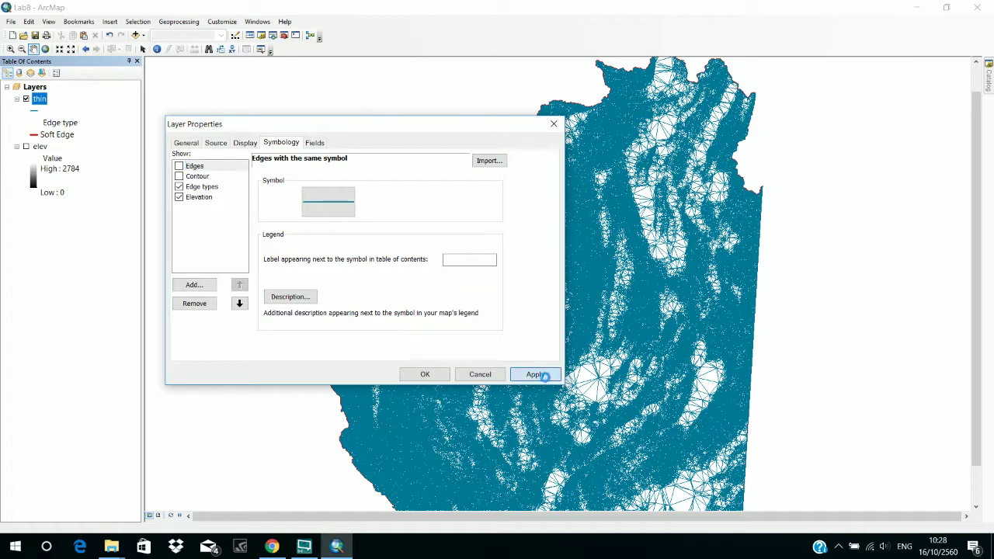
click(419, 375)
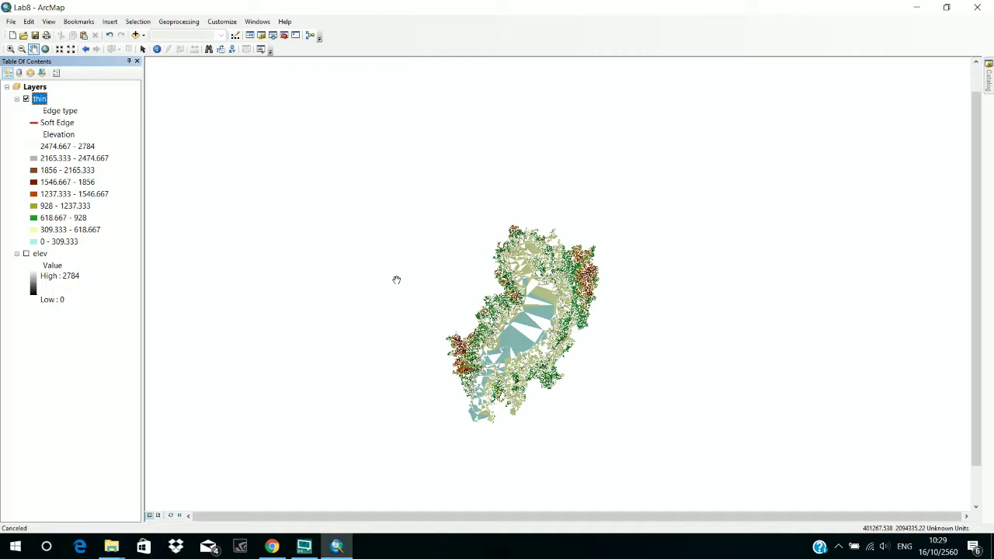
drag(624, 283, 625, 231)
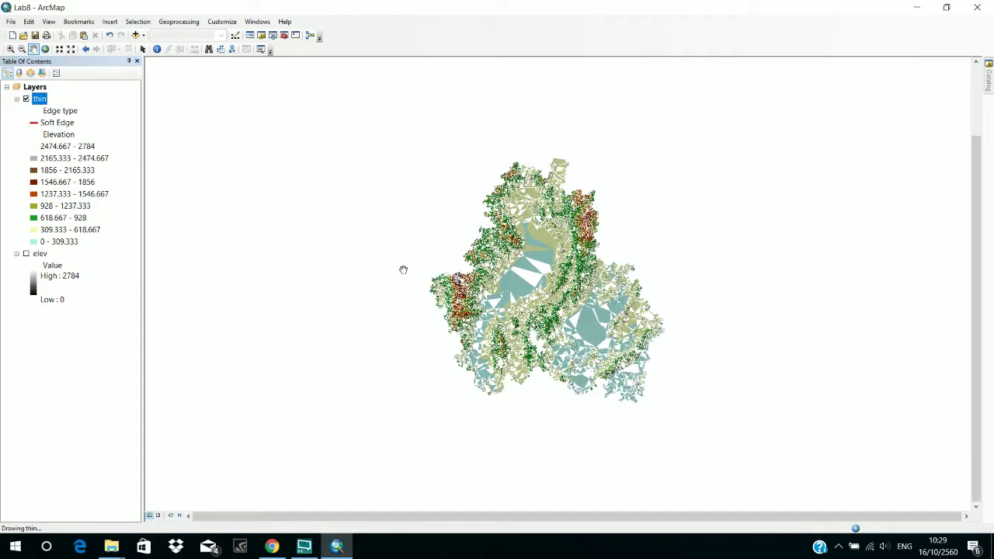
scroll(435, 310, down, 3)
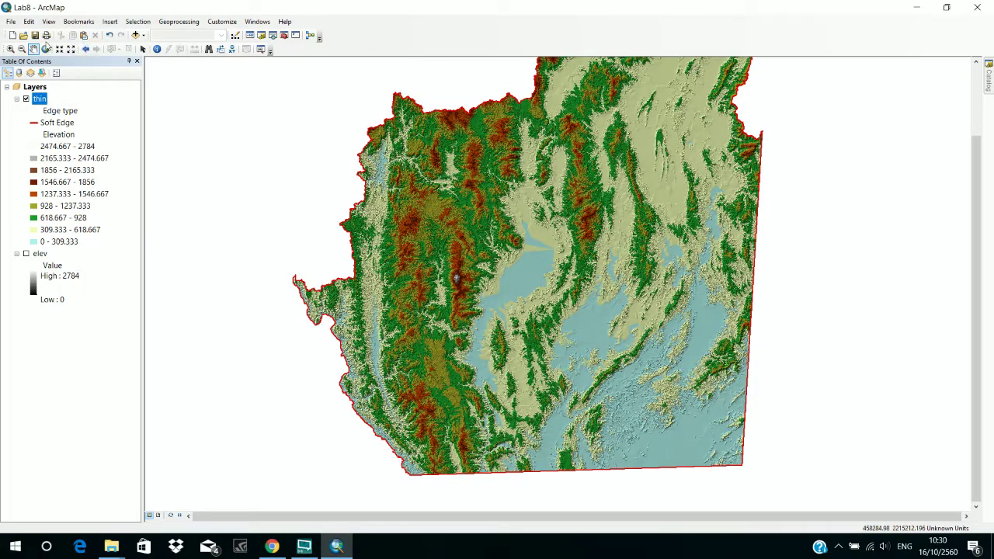
Review the thin layer's symbology properties and close them without changes
click(36, 100)
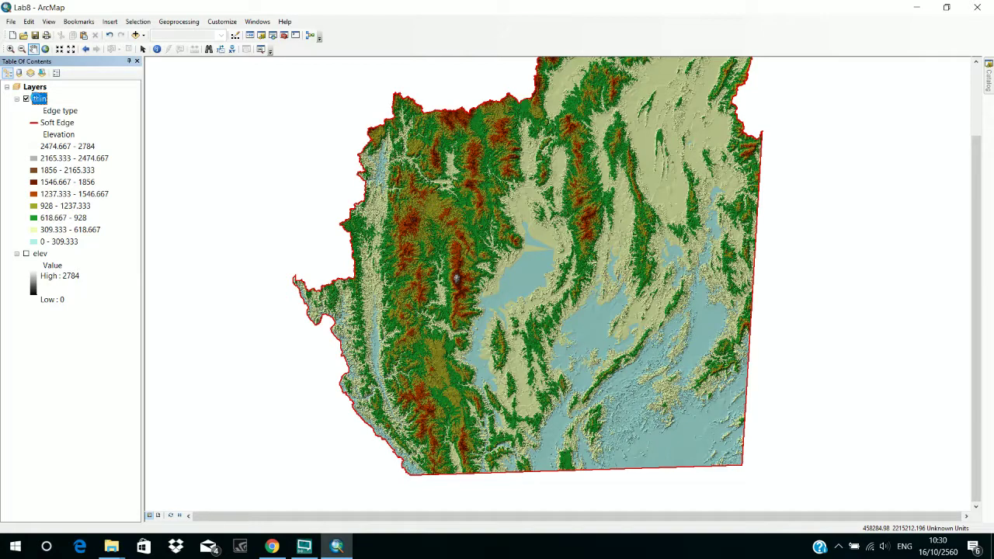
right_click(38, 100)
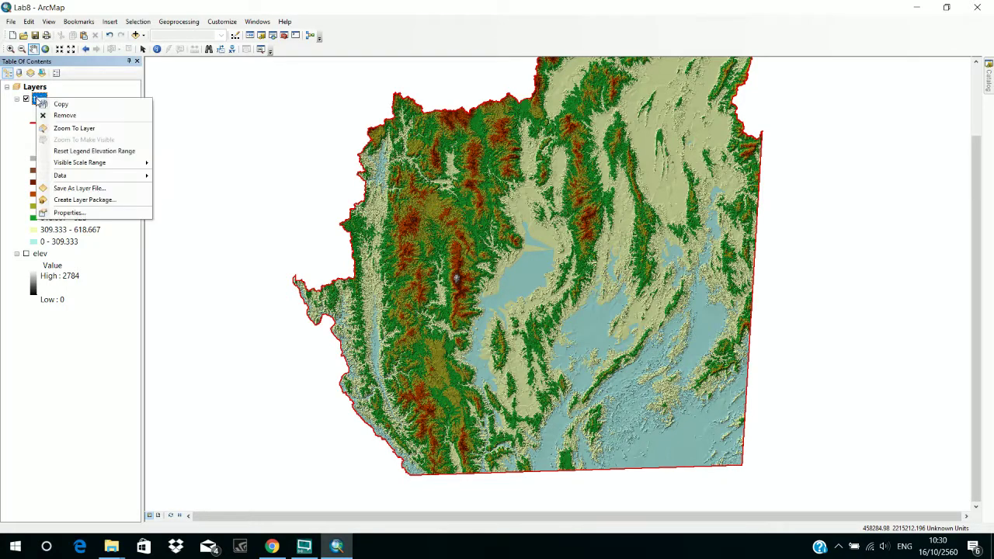
click(114, 214)
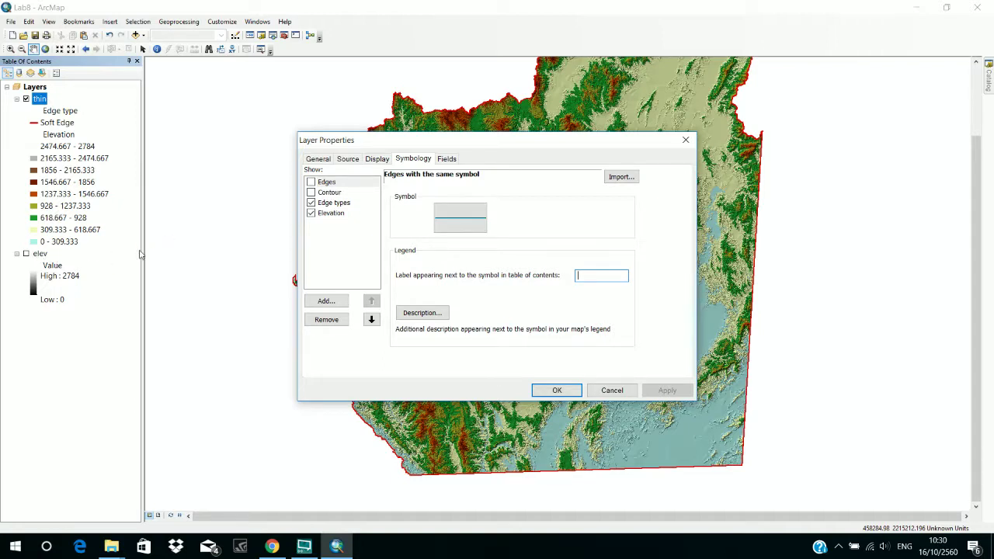
click(569, 390)
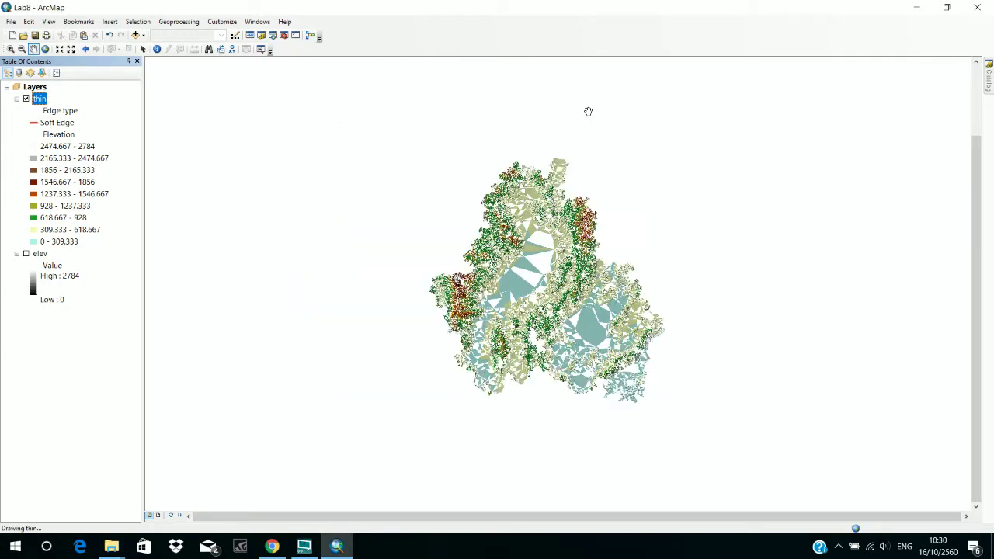
scroll(588, 111, down, 3)
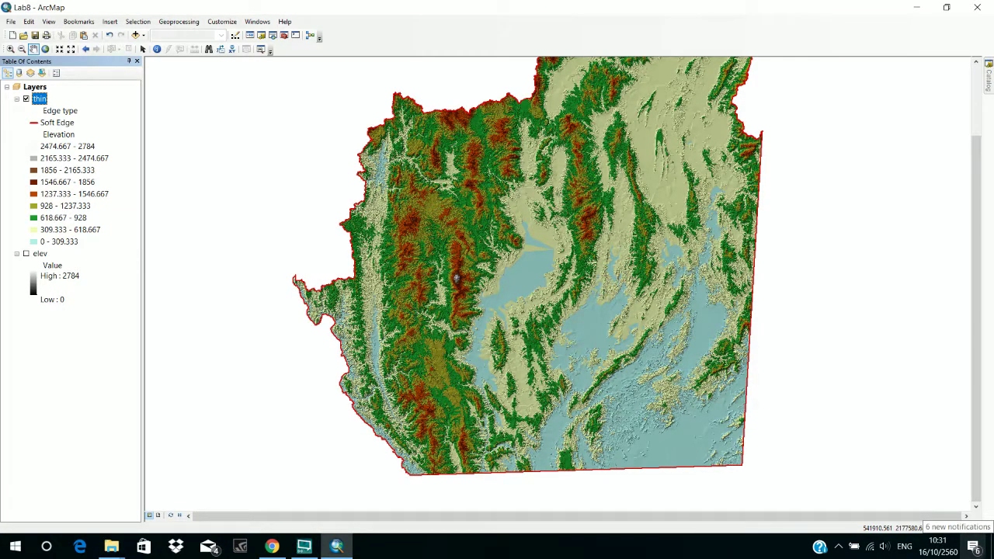
Check the graphics card's sensor readings in TechPowerUp GPU-Z and minimize its window
click(838, 547)
click(864, 494)
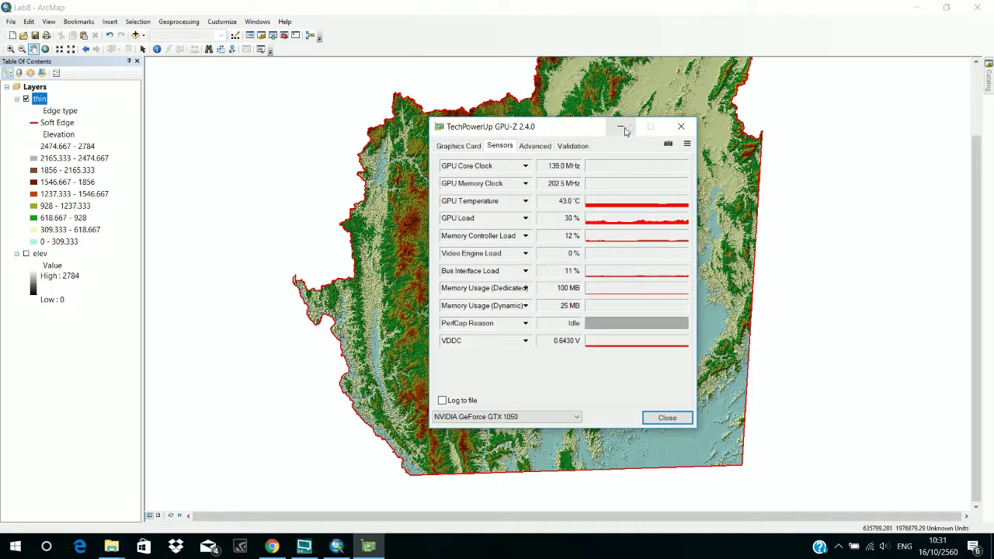
click(622, 128)
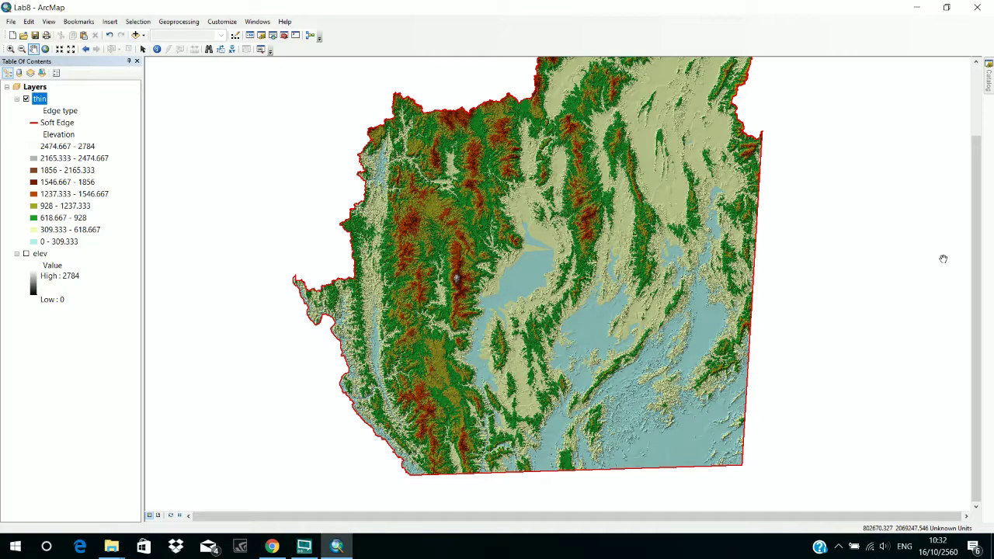
Launch ArcScene 10.2, dismiss the Getting Started dialog to keep an untitled scene, and maximize the window
click(15, 546)
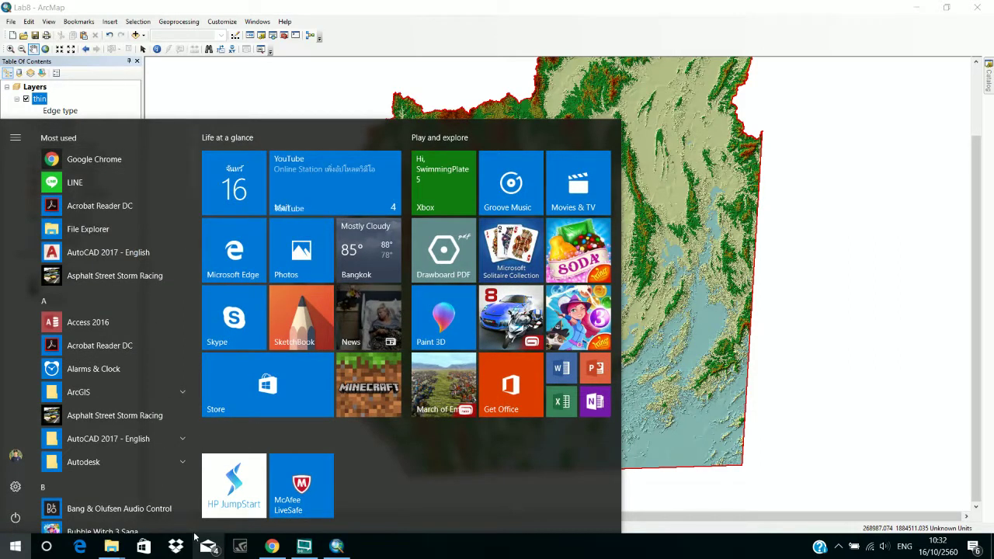
scroll(159, 352, down, 1)
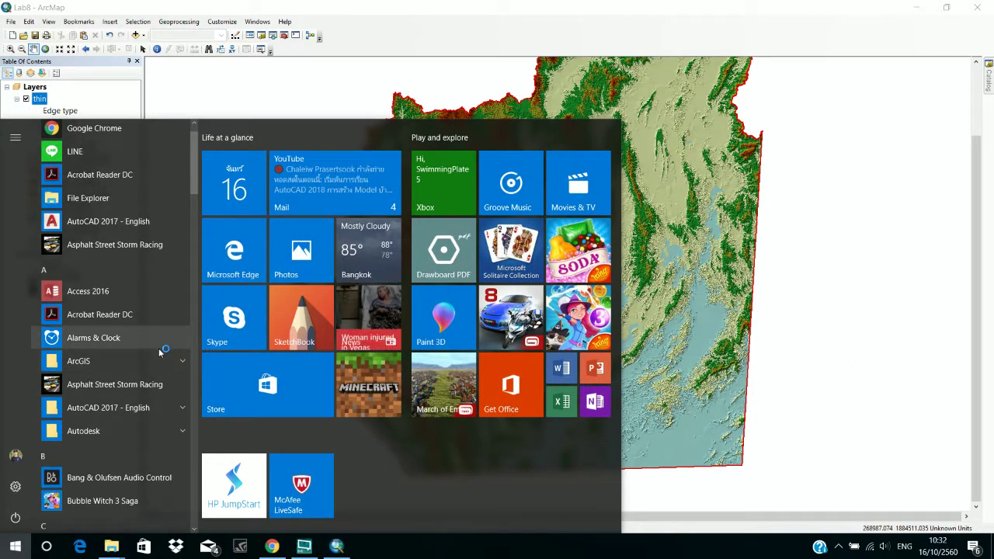
click(158, 359)
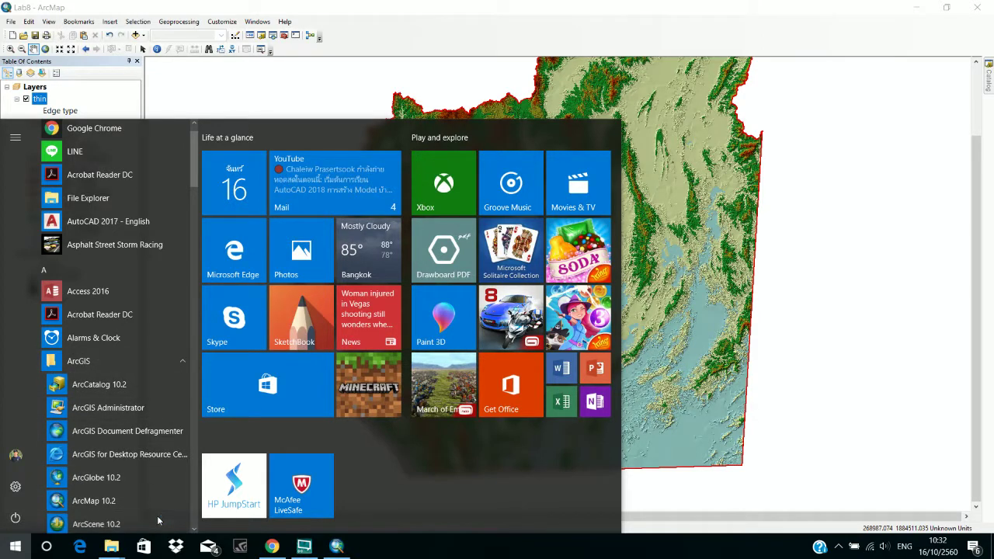
click(157, 515)
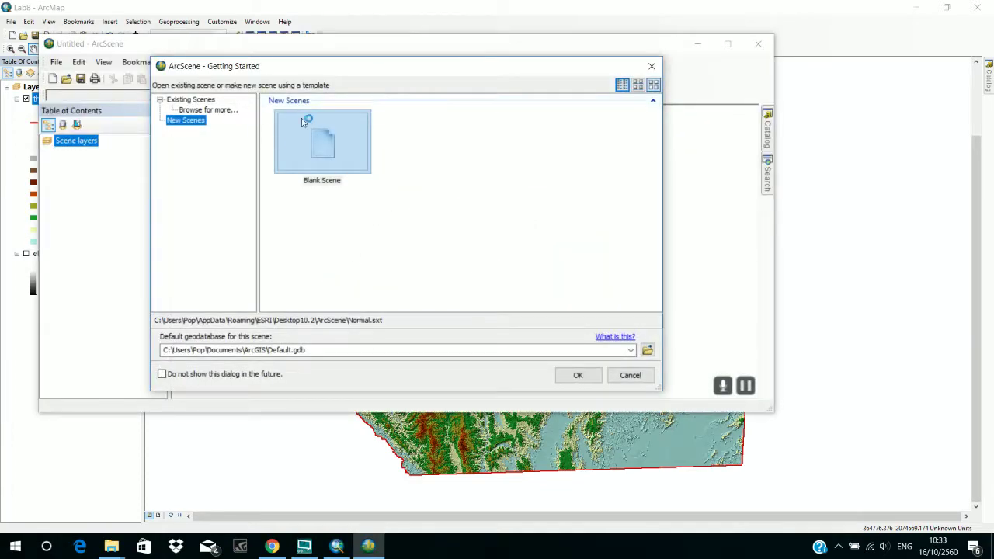
click(652, 67)
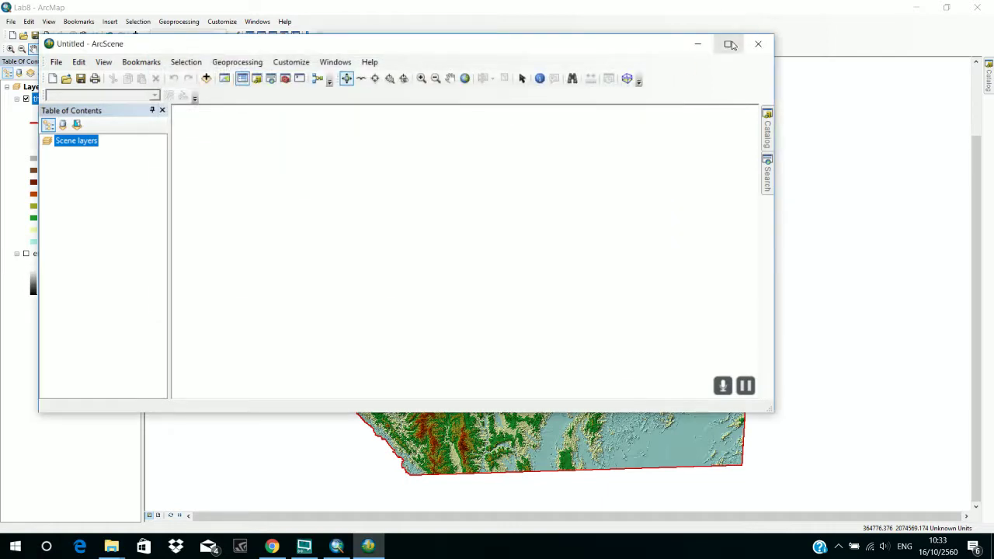
click(730, 45)
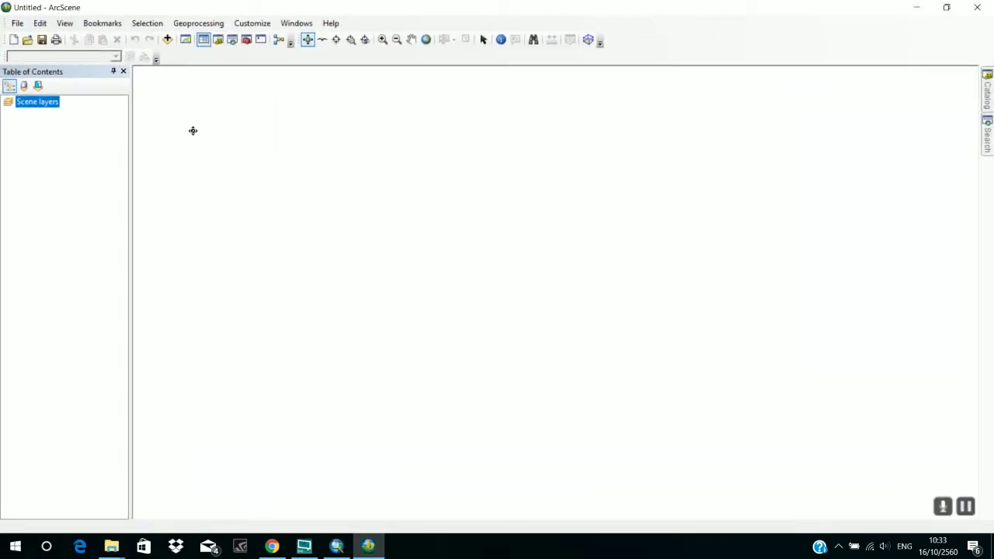
Copy the thin layer from ArcMap and paste it into Scene layers in ArcScene
click(347, 547)
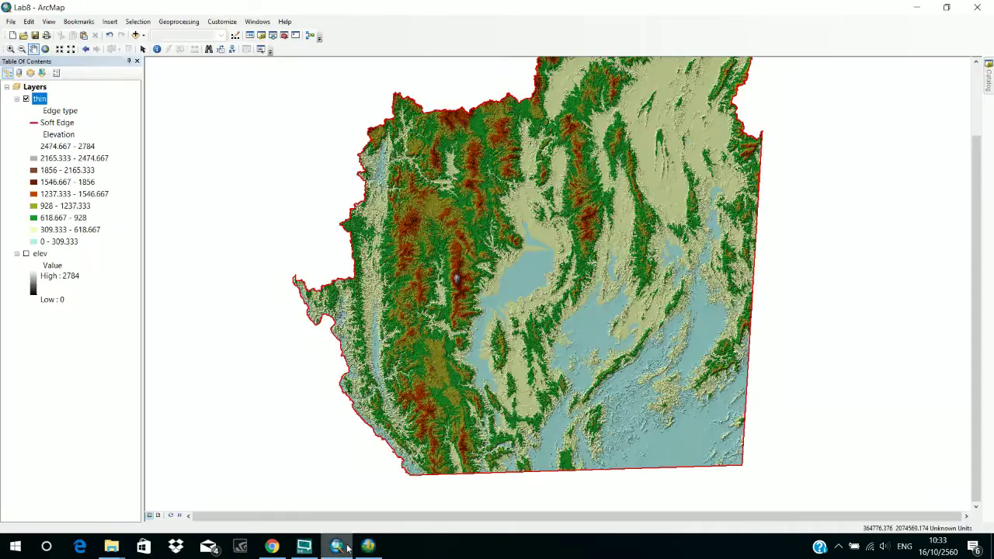
right_click(44, 99)
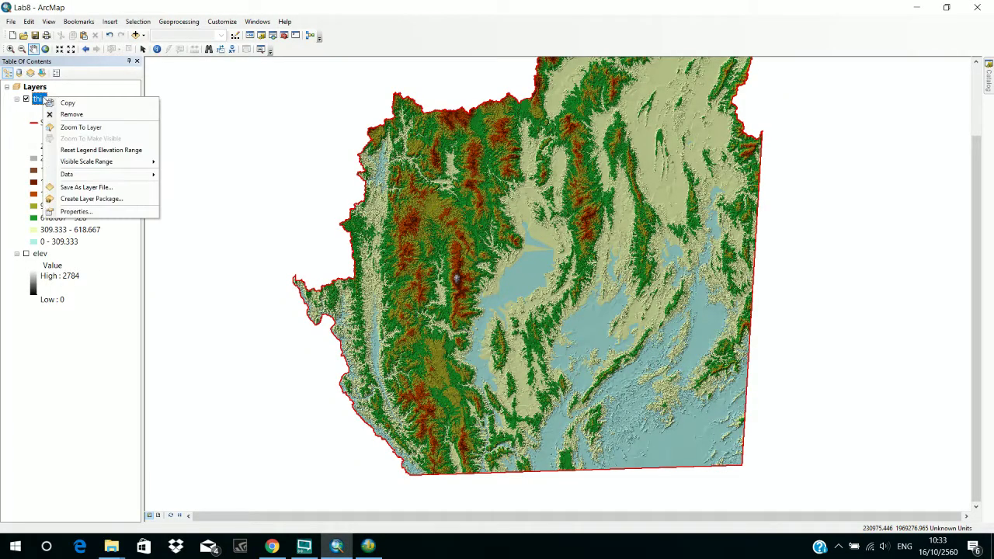
click(96, 106)
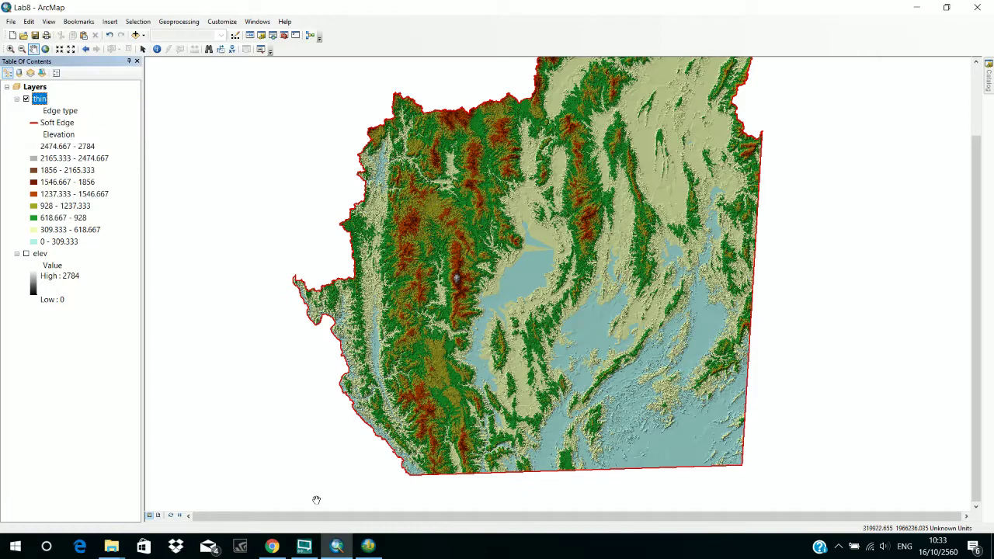
click(366, 548)
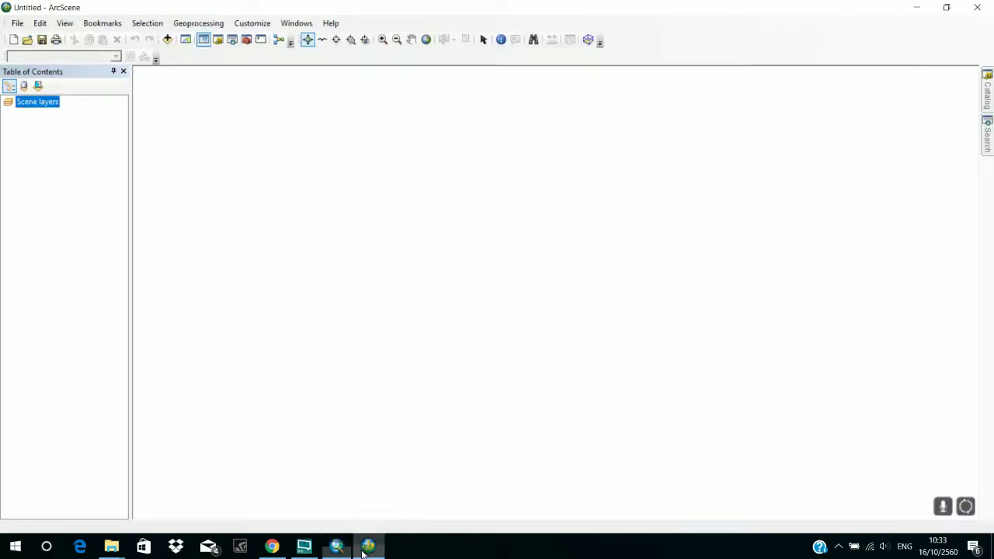
click(30, 197)
key(ctrl+v)
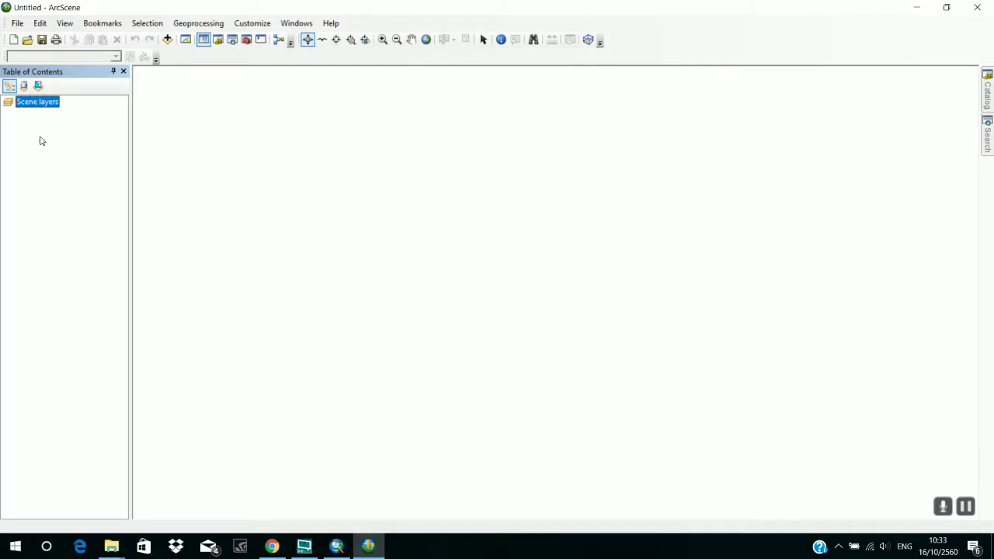
right_click(50, 104)
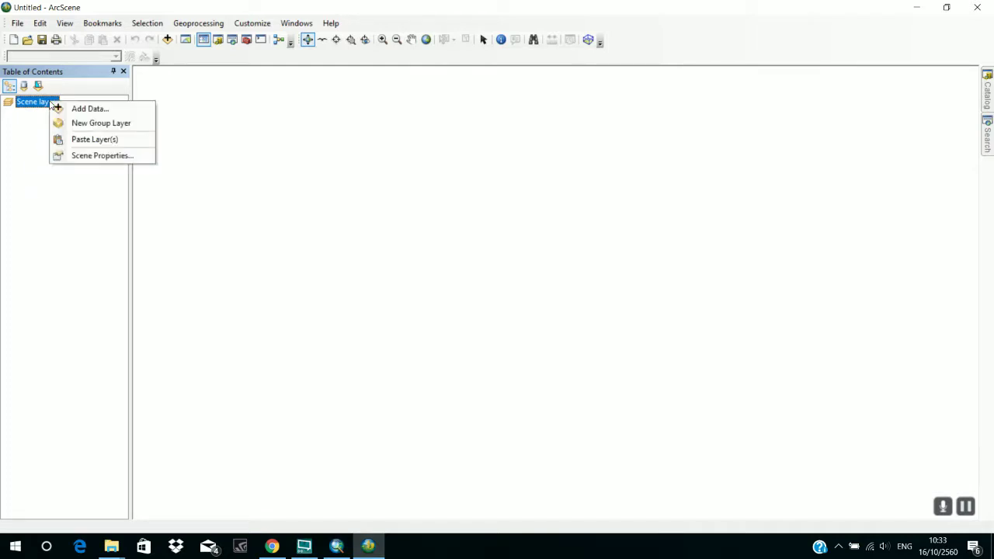
click(113, 143)
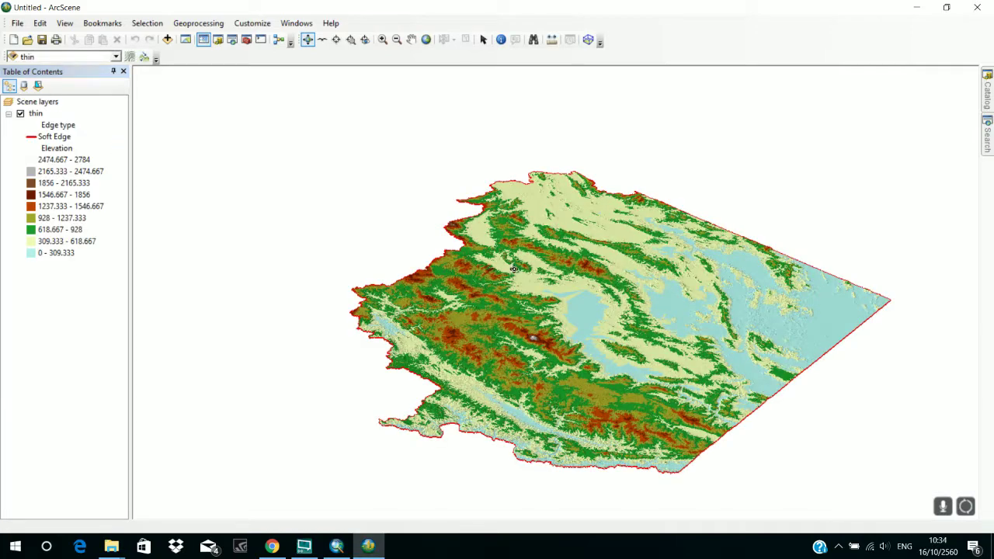
Examine the thin terrain in 3D around the grey-capped peak and the nearby light-blue lowland, from shallow and steep angles
mouse_move(617, 407)
mouse_down()
mouse_move(583, 281)
mouse_move(582, 364)
mouse_up()
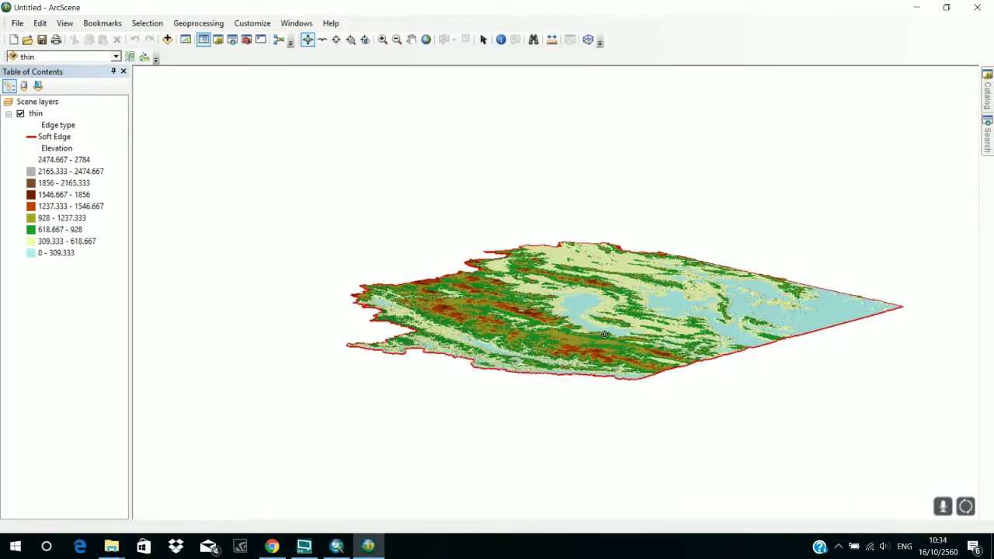
scroll(604, 335, up, 3)
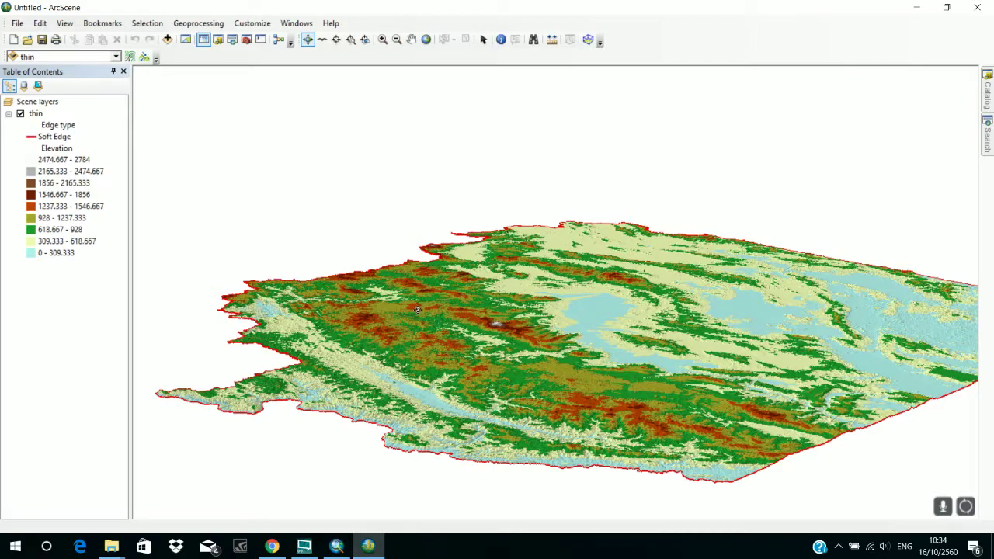
scroll(418, 309, down, 2)
scroll(418, 309, up, 5)
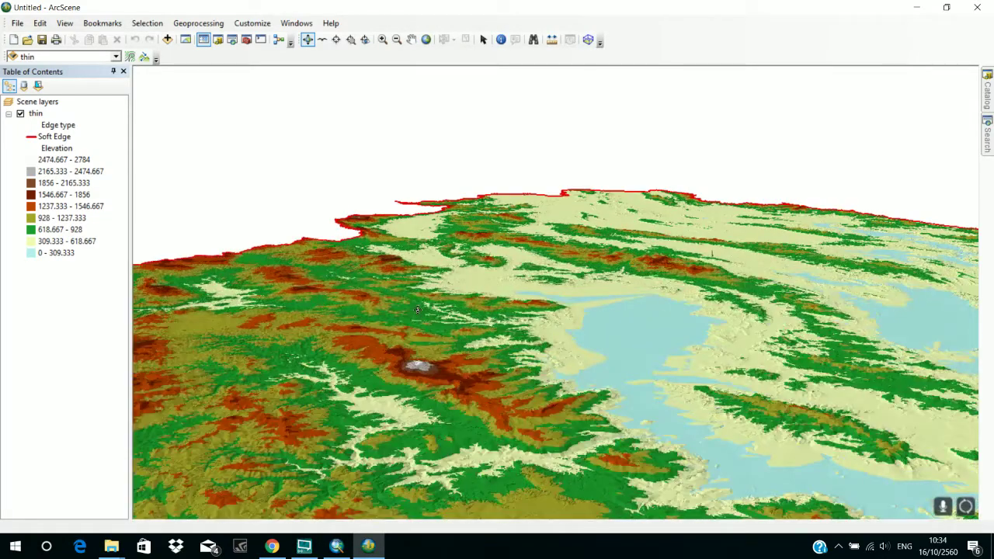
drag(463, 386, 378, 357)
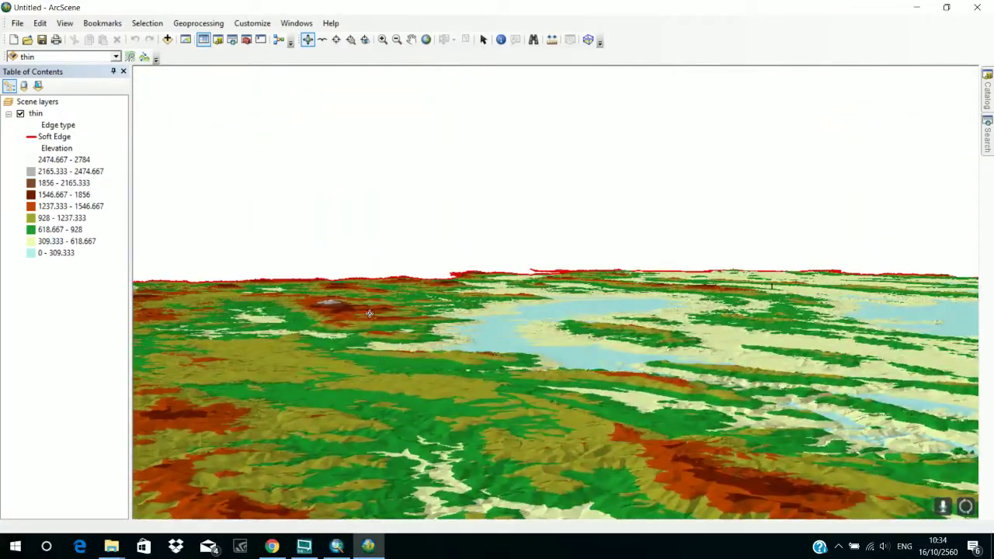
drag(370, 313, 538, 431)
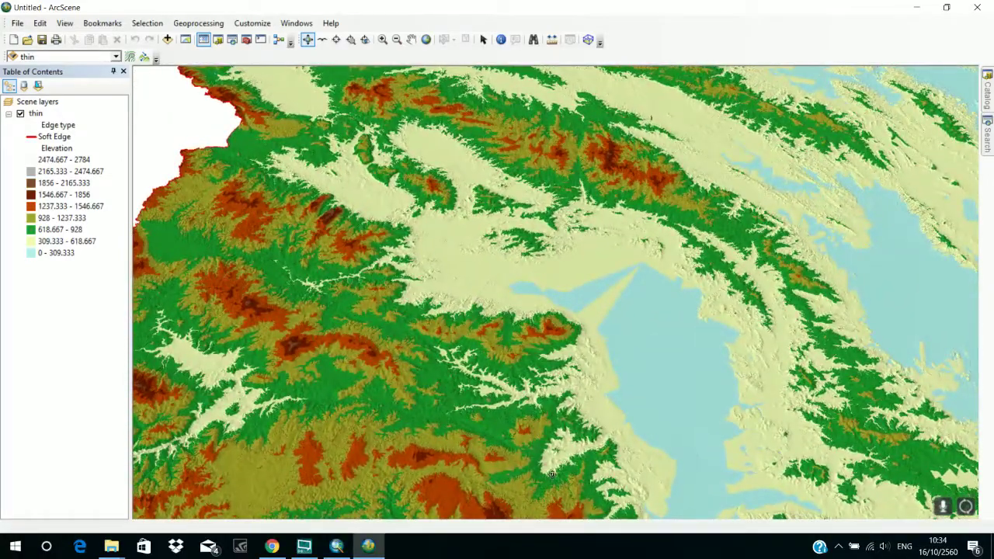
drag(595, 317, 654, 271)
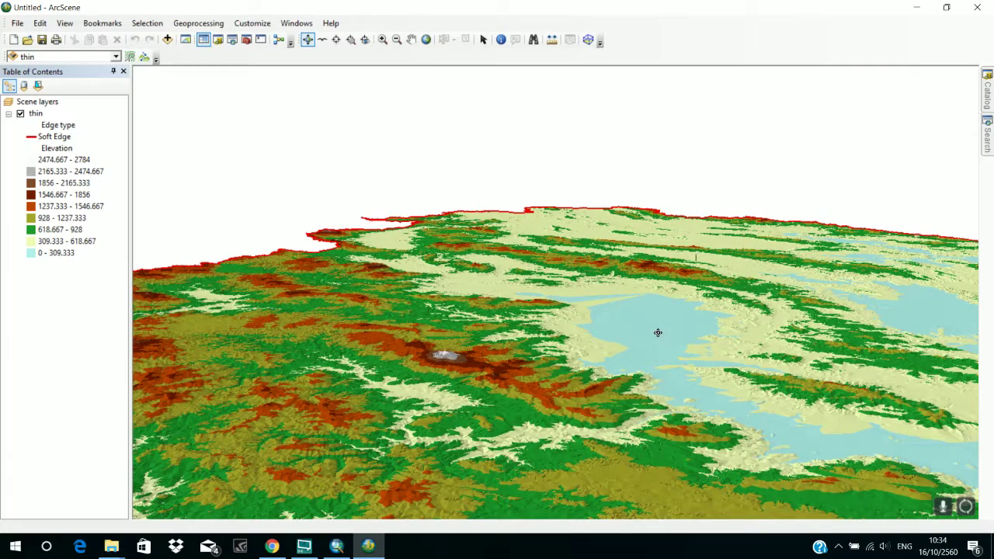
drag(658, 332, 691, 394)
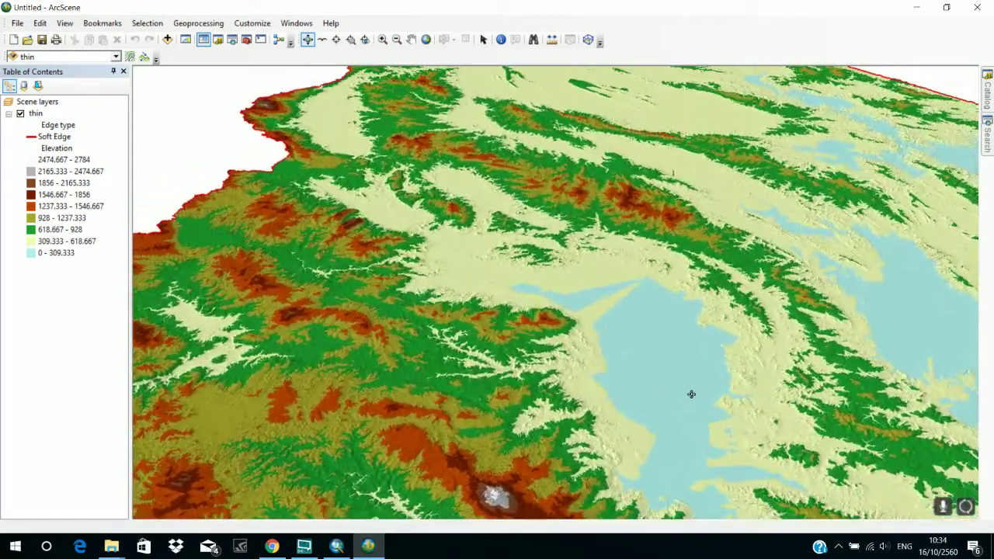
right_drag(675, 448, 669, 462)
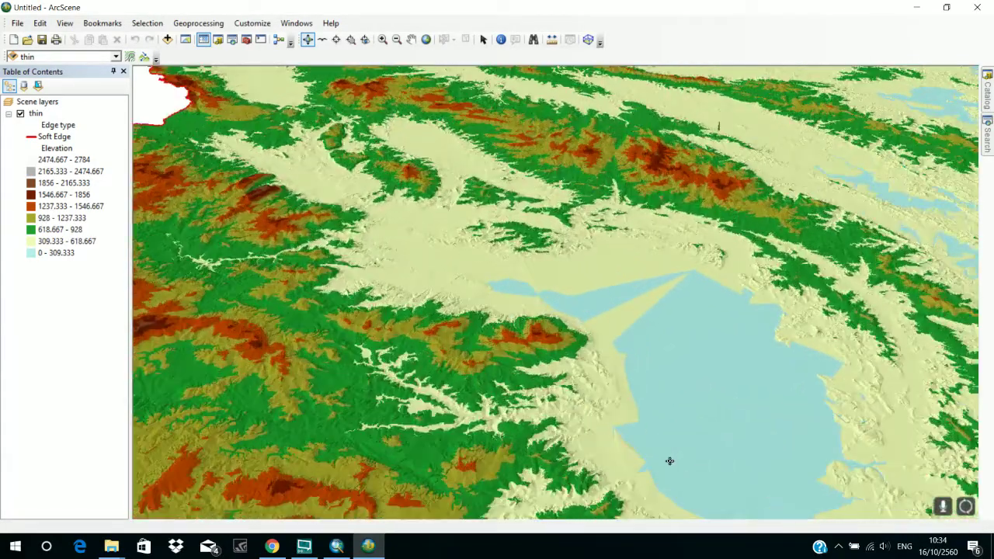
scroll(669, 461, up, 2)
scroll(669, 461, up, 3)
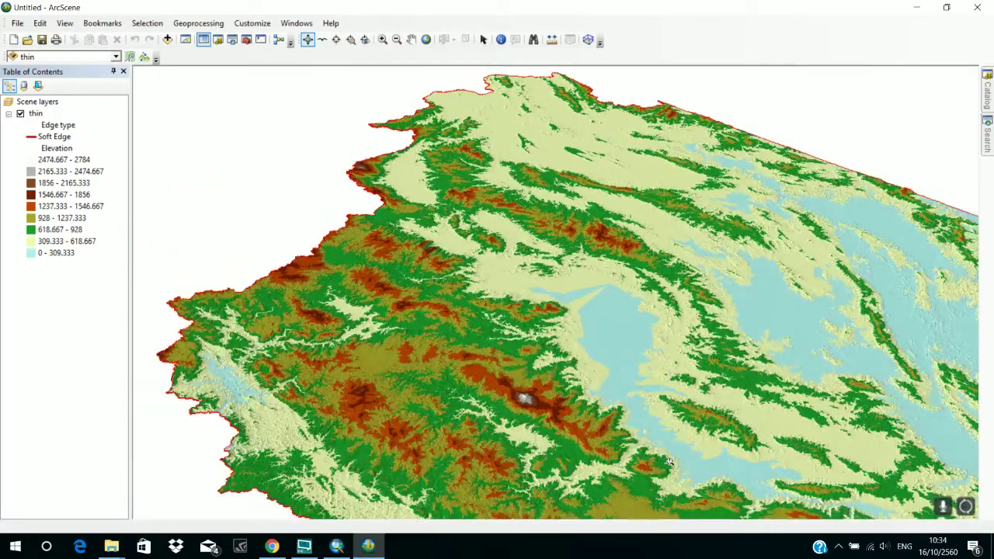
scroll(669, 461, up, 3)
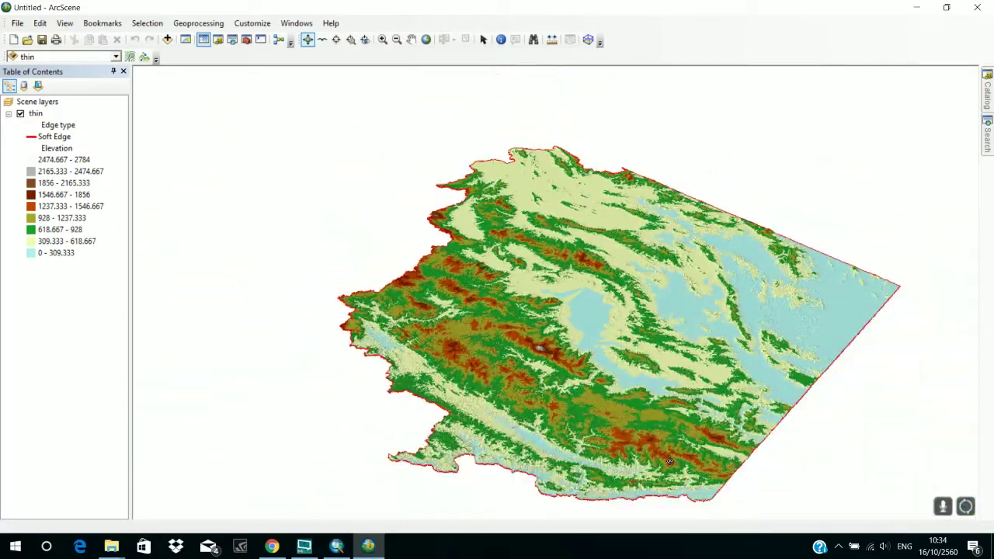
Inspect the whole thin surface from several directions, both obliquely and from nearly overhead
mouse_move(701, 377)
mouse_down()
mouse_move(738, 268)
mouse_move(735, 158)
mouse_move(725, 329)
mouse_move(704, 368)
mouse_up()
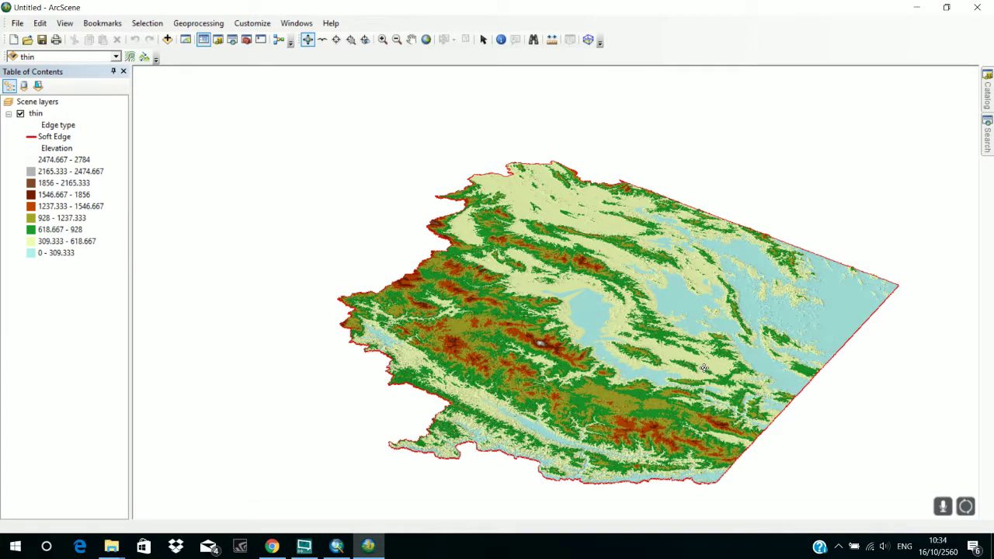
drag(703, 366, 795, 352)
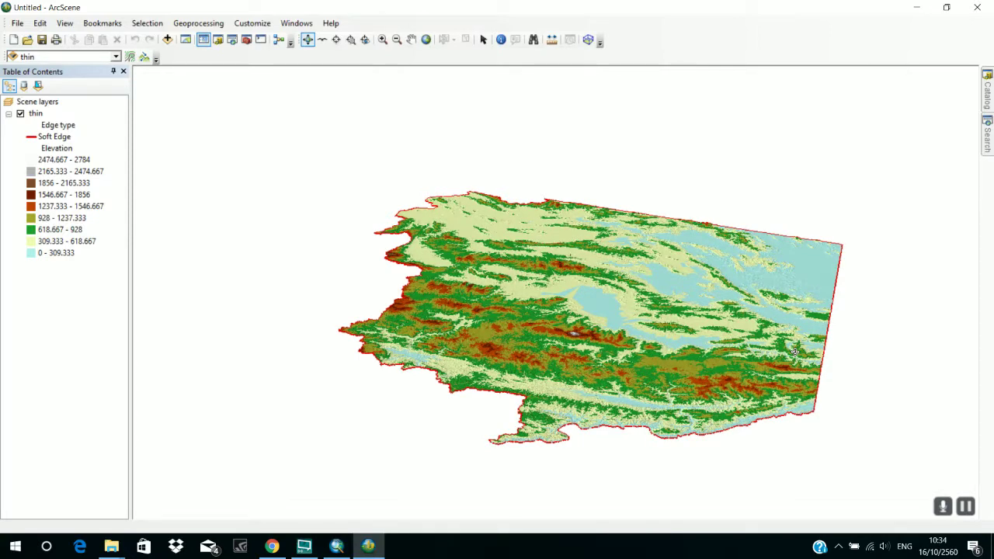
drag(795, 351, 499, 290)
drag(591, 275, 452, 394)
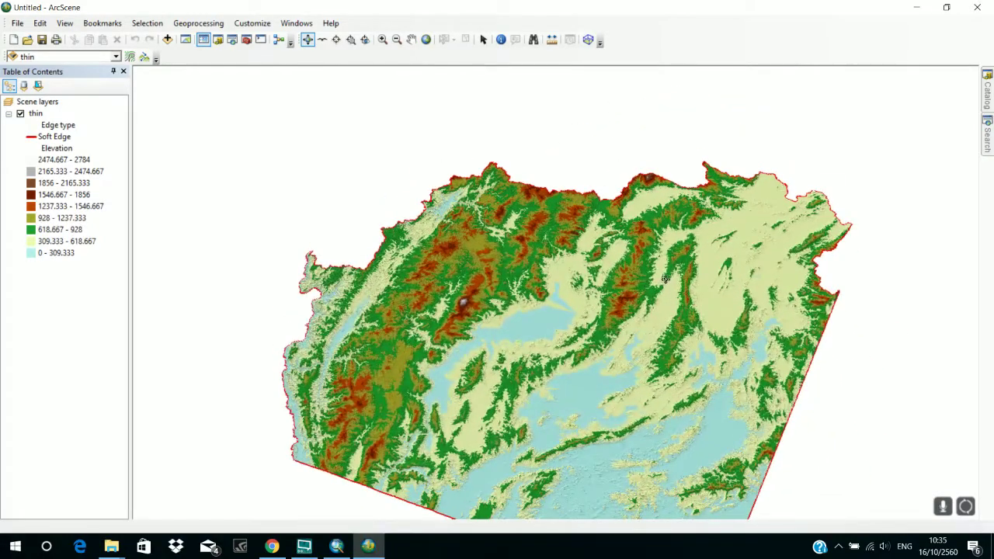
drag(666, 279, 754, 361)
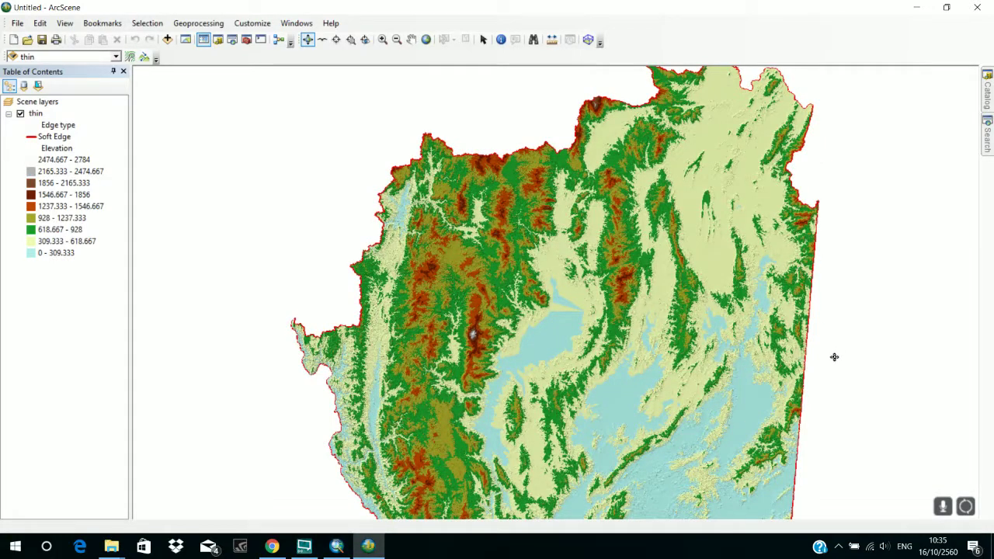
drag(856, 342, 862, 364)
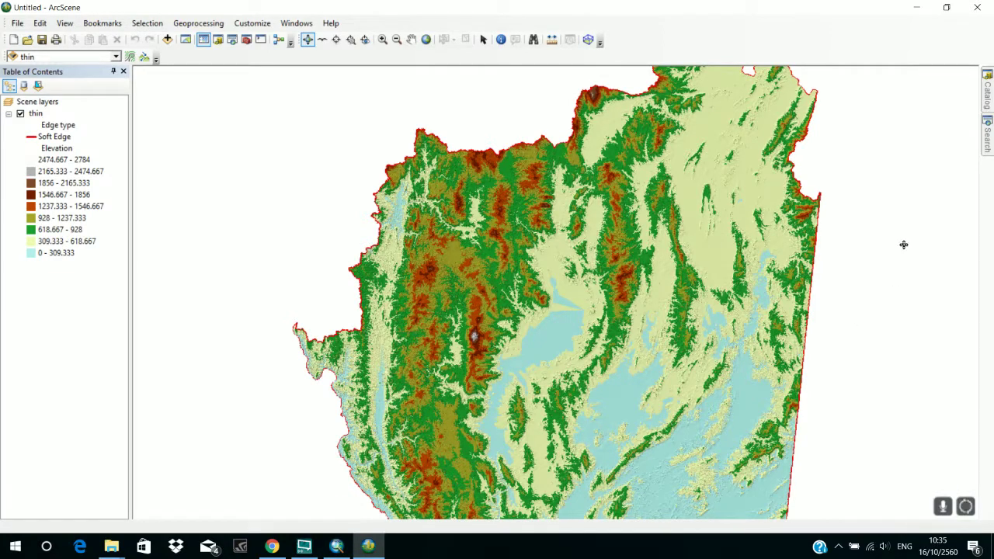
drag(872, 437, 860, 537)
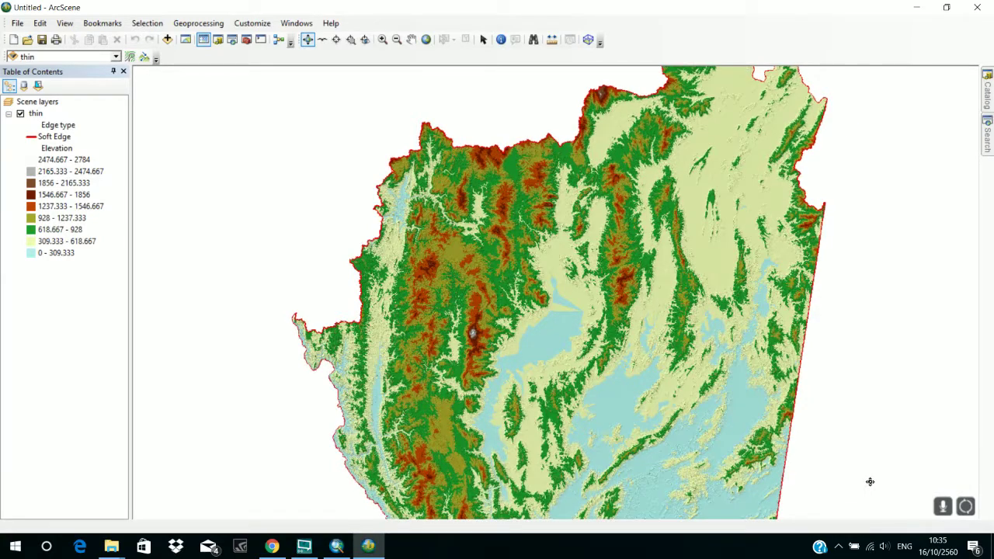
scroll(870, 481, down, 5)
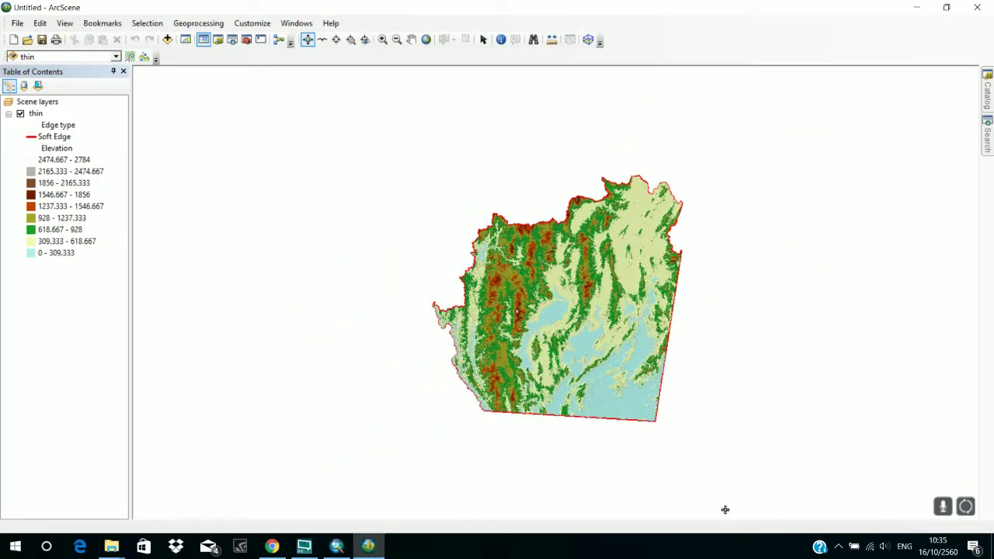
drag(725, 510, 714, 459)
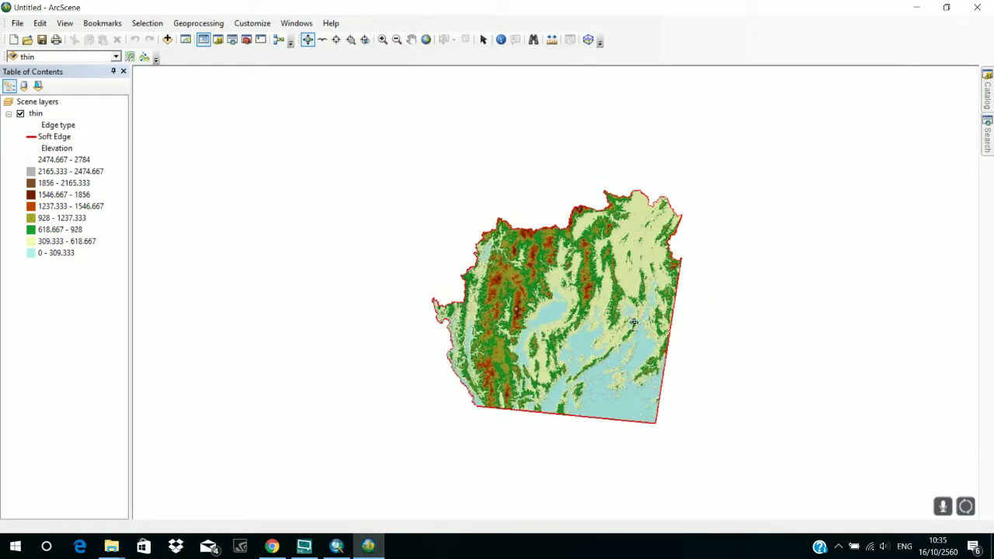
drag(667, 277, 656, 296)
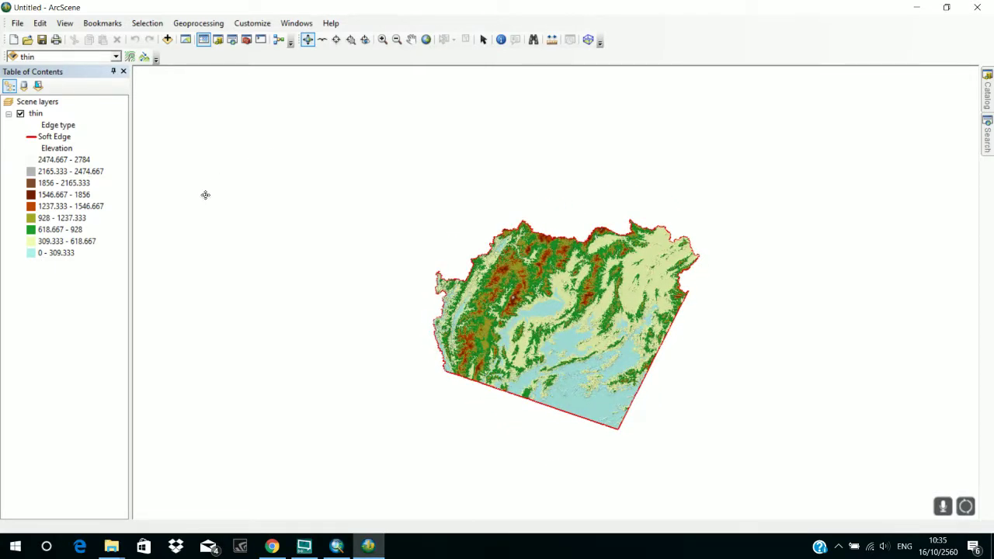
drag(204, 194, 346, 266)
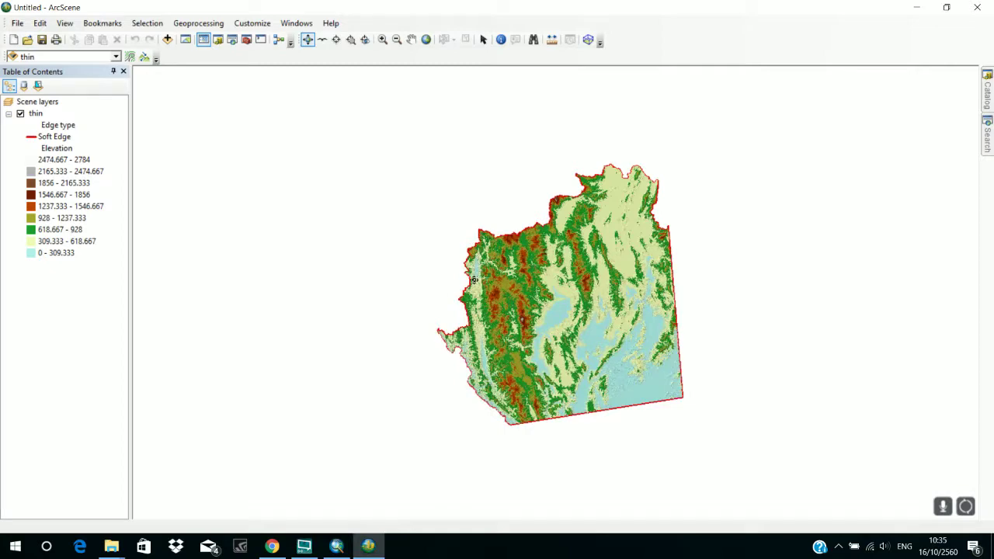
drag(459, 280, 409, 291)
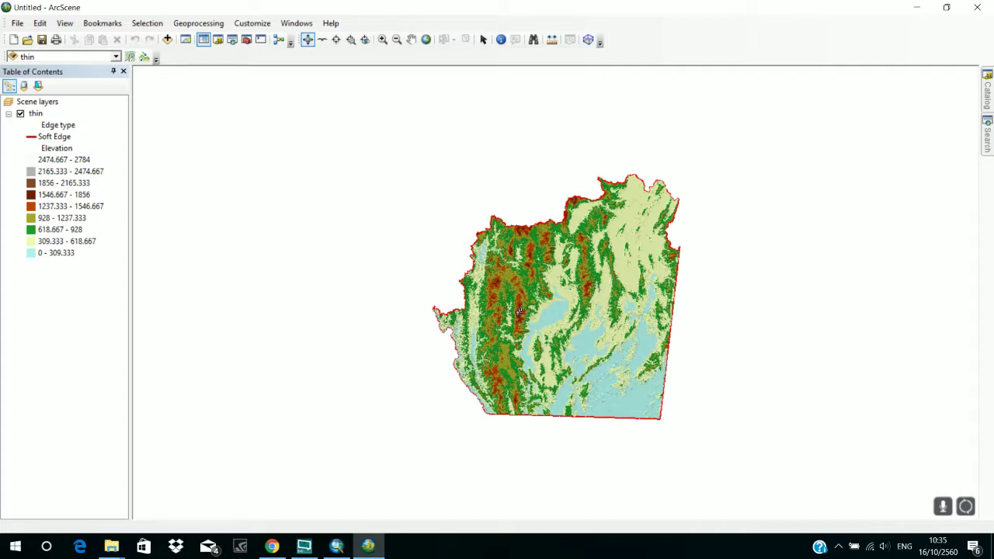
Examine the thin surface's relief up close and in profile at near ground level
scroll(522, 310, up, 3)
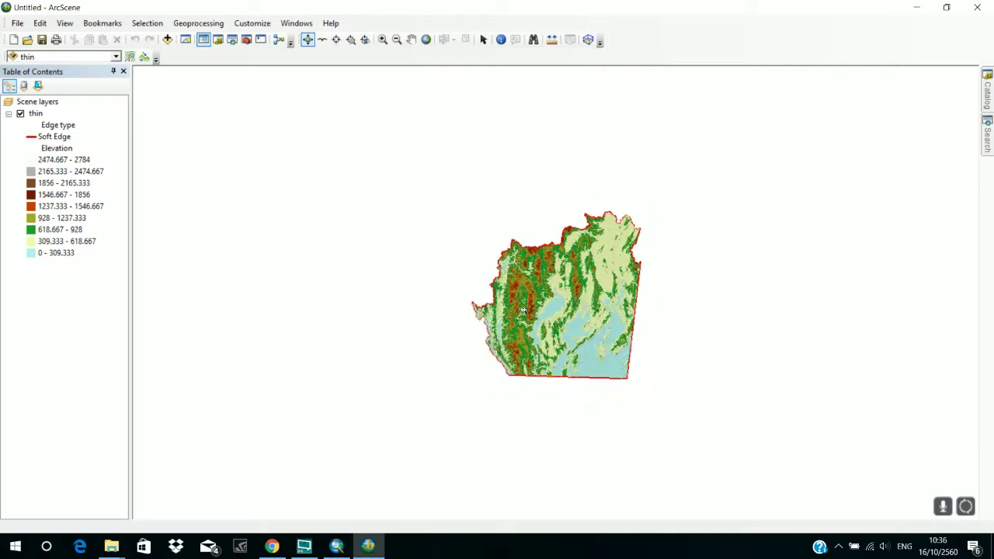
scroll(523, 309, up, 3)
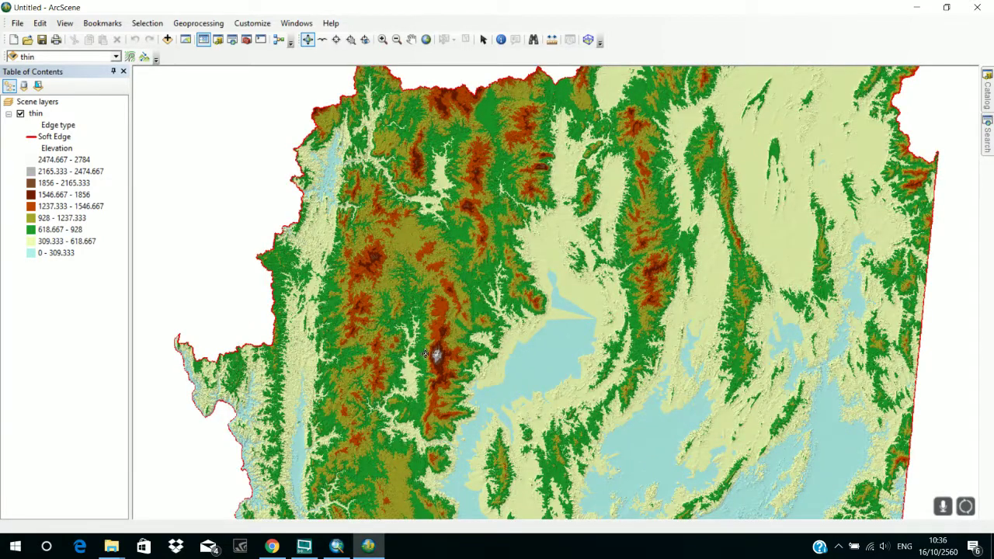
scroll(428, 351, up, 3)
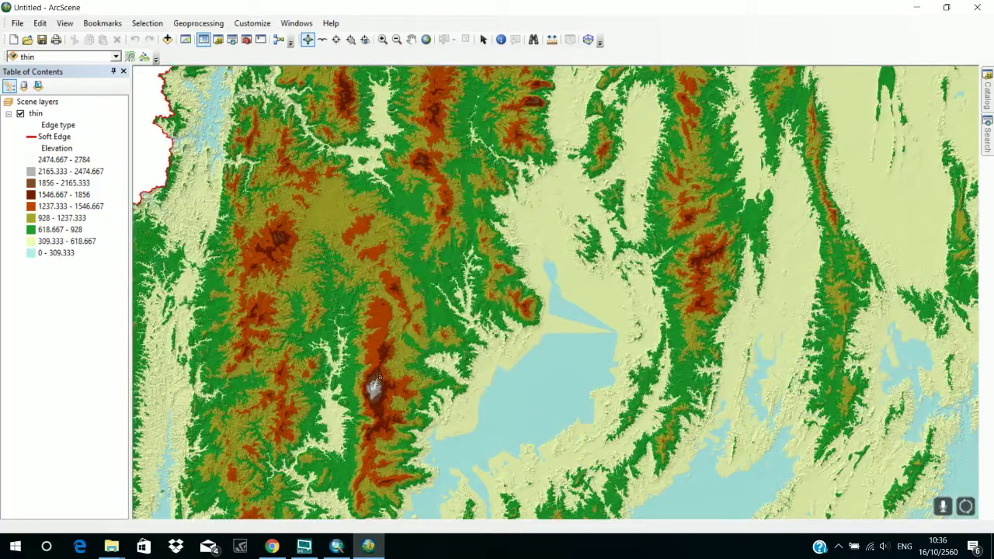
scroll(474, 319, up, 3)
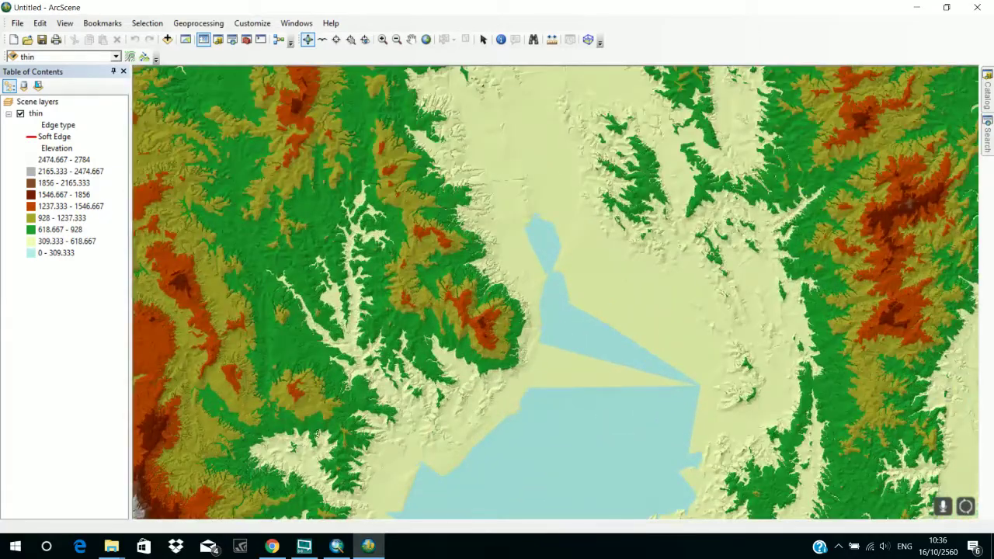
scroll(474, 320, up, 2)
drag(475, 320, 526, 235)
scroll(526, 236, up, 3)
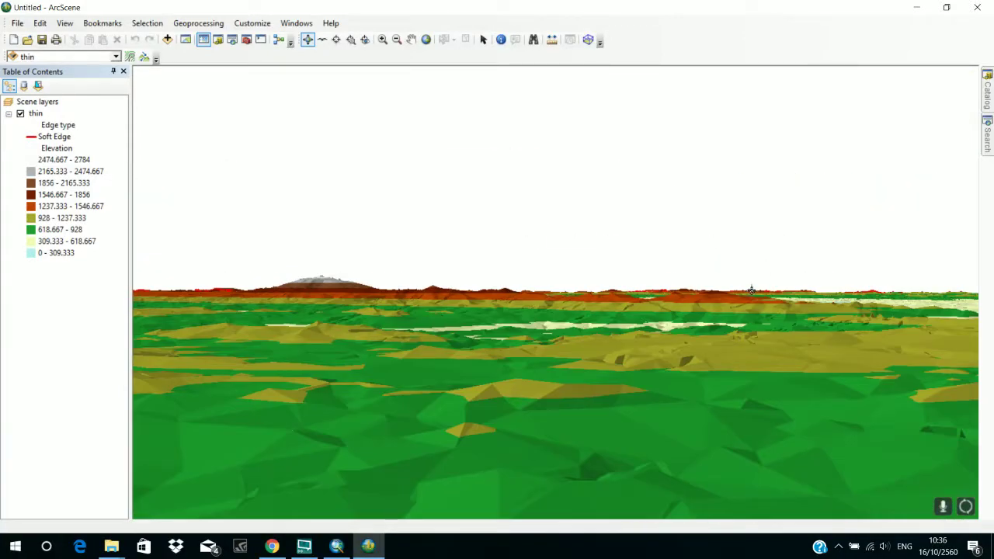
scroll(761, 285, down, 5)
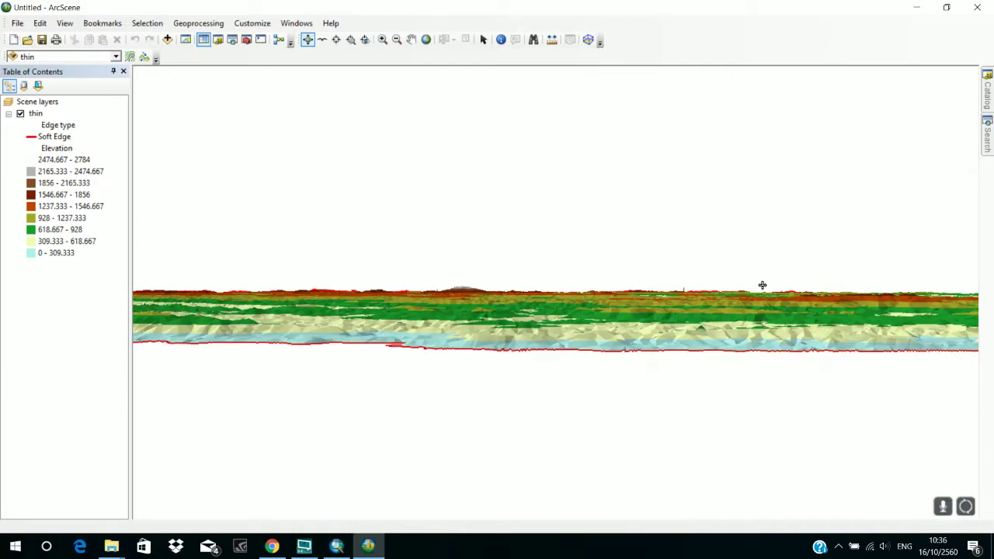
scroll(761, 285, up, 5)
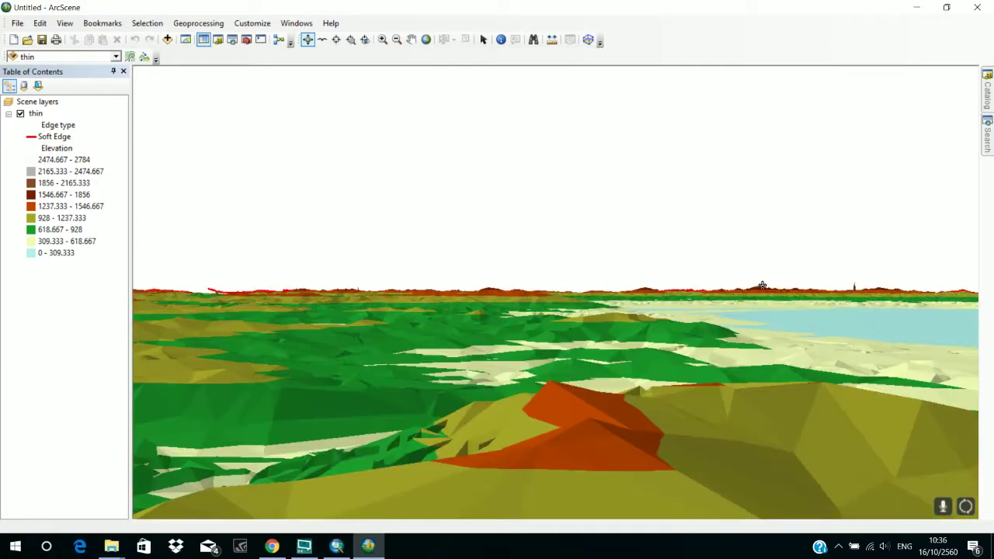
Examine the thin terrain at low level, moving past the foreground hills towards the light-blue lowland
scroll(762, 285, up, 2)
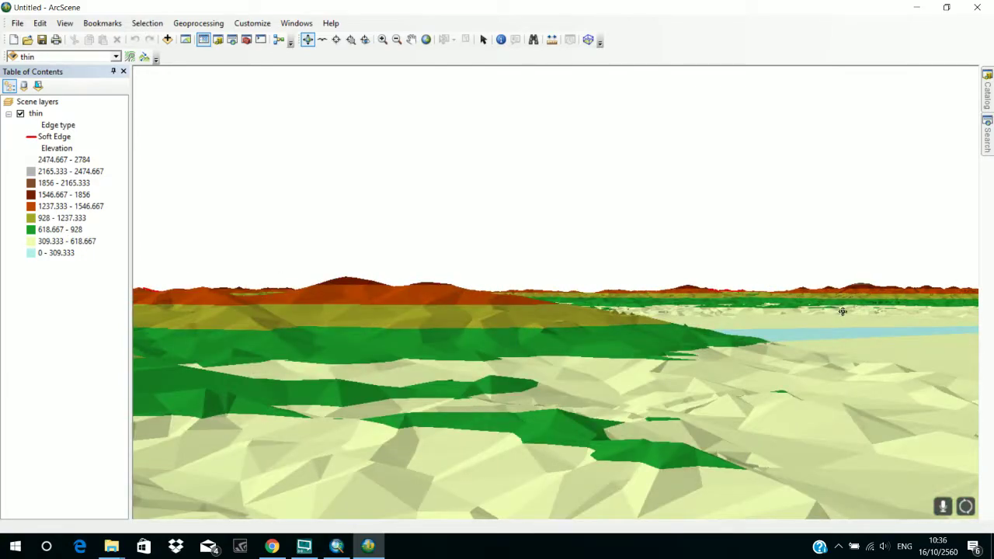
drag(842, 310, 656, 388)
drag(813, 373, 845, 301)
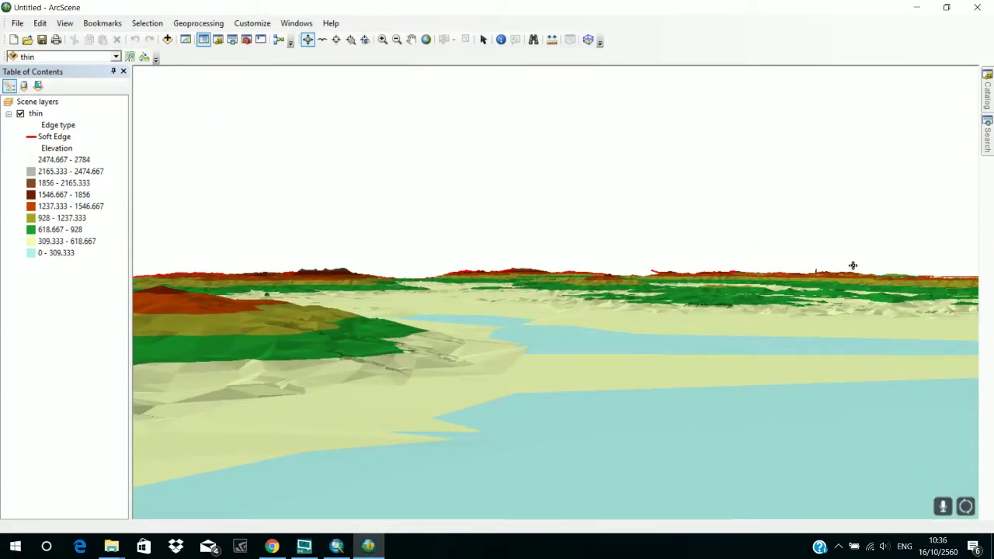
key(Up)
key(Up)
key(Up)
key(Up)
key(Up)
key(Up)
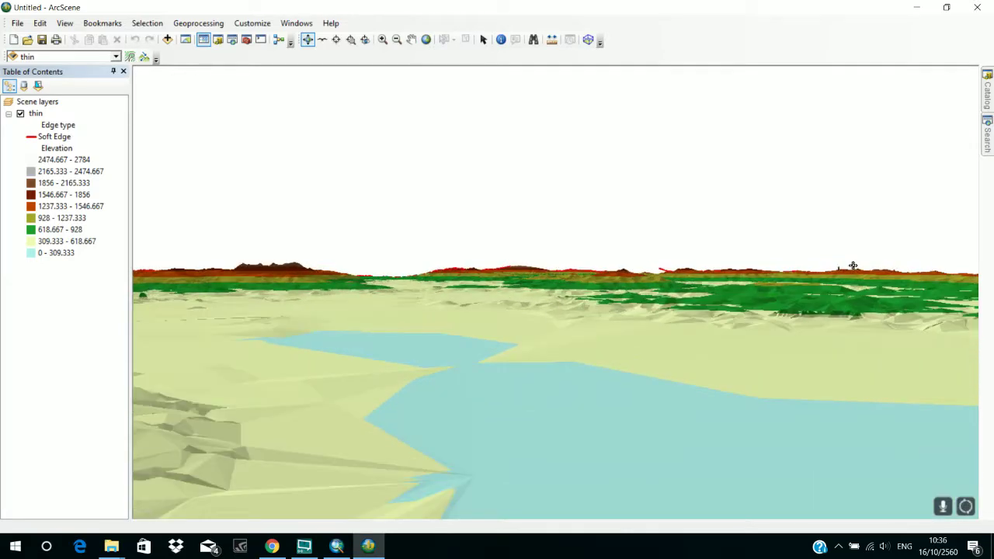
key(Up)
key(Up)
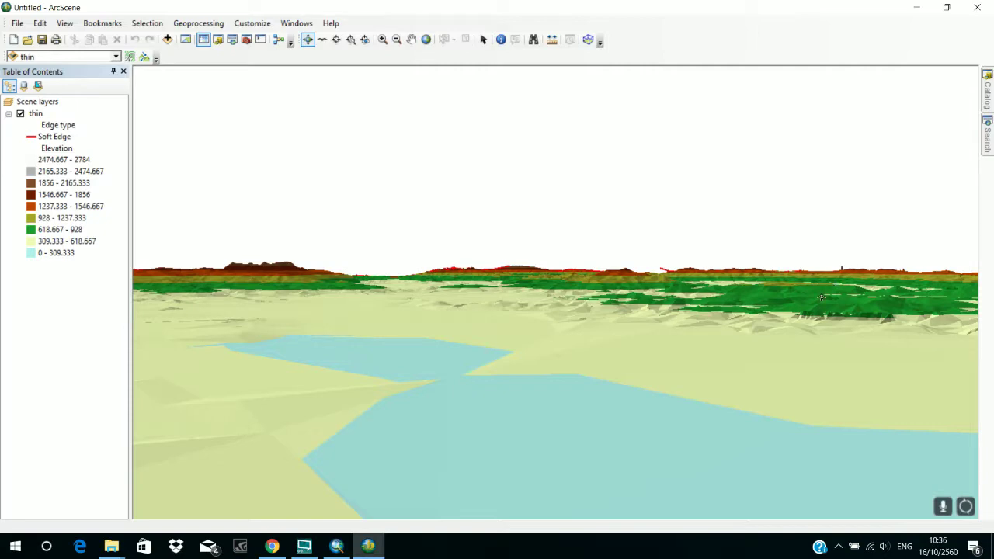
Inspect the light-blue lowland and surrounding hills from a raised angle, widening the view to take in the whole thin surface
drag(808, 302, 860, 312)
key(Left)
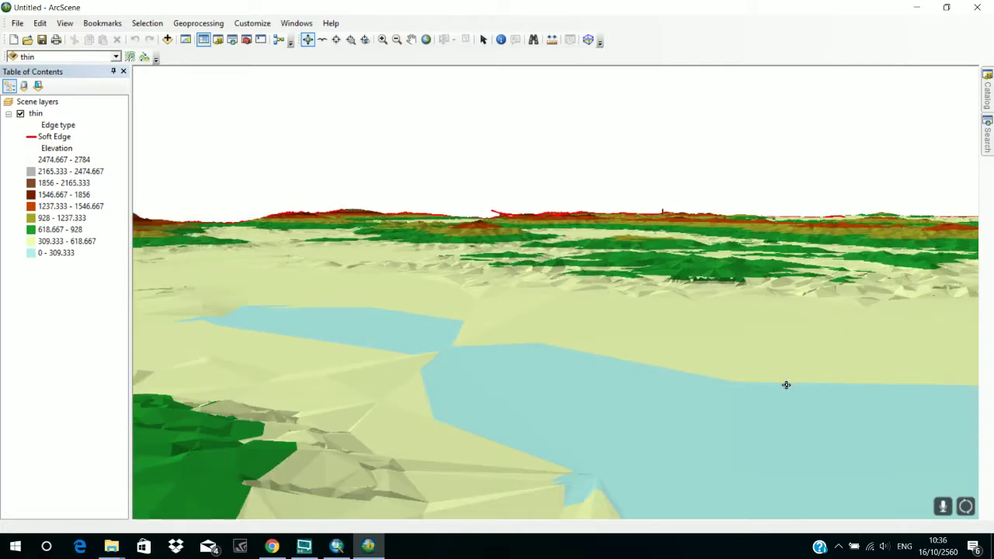
scroll(786, 384, down, 3)
scroll(785, 385, up, 3)
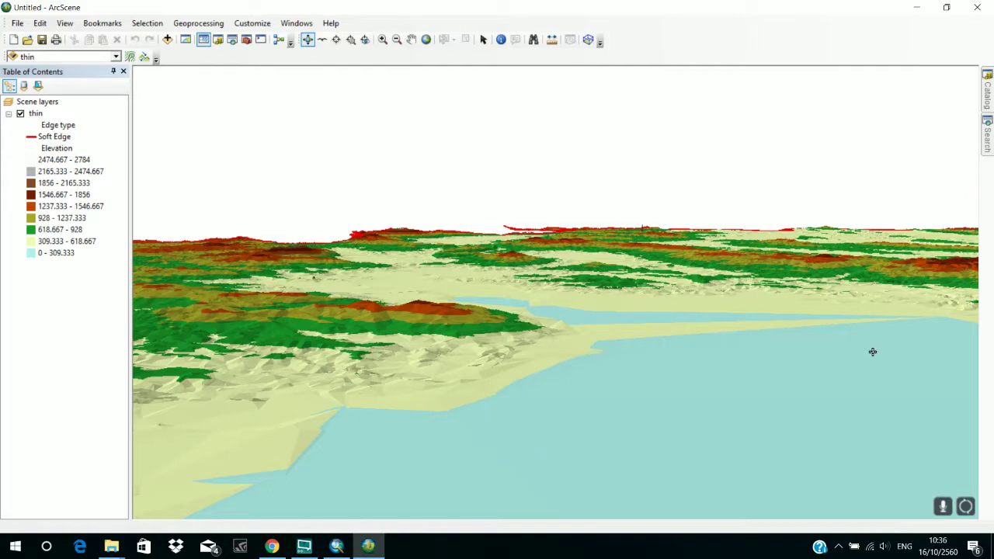
scroll(873, 351, up, 3)
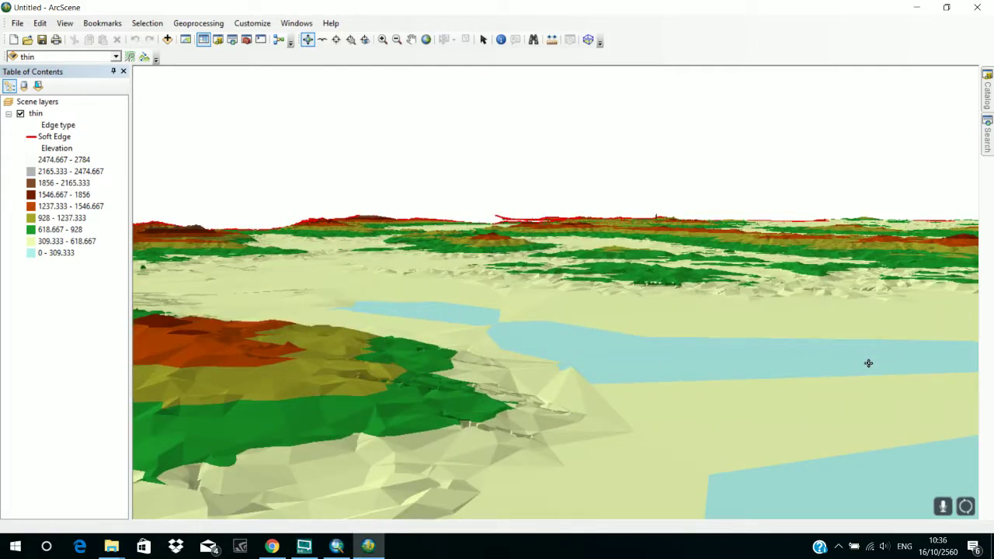
scroll(880, 360, down, 5)
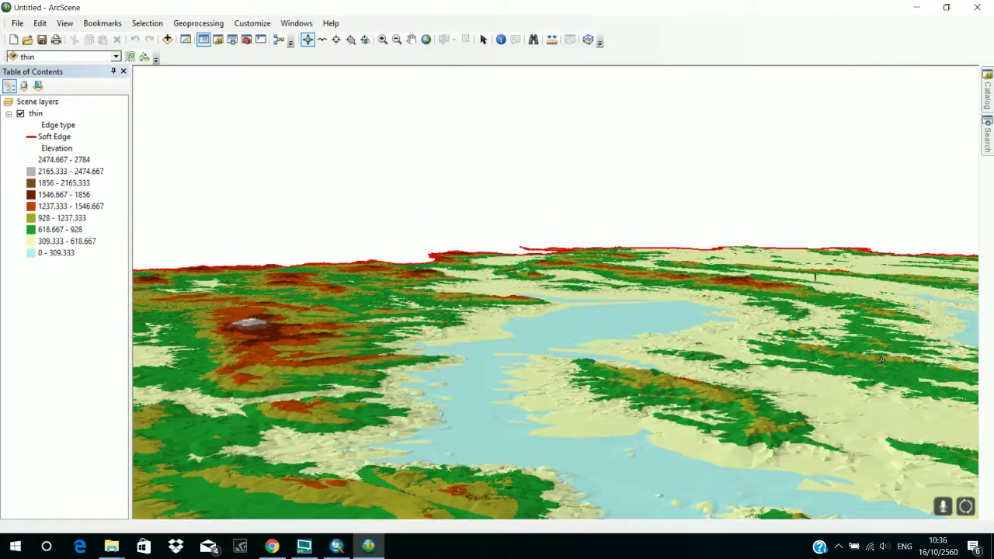
scroll(880, 360, down, 5)
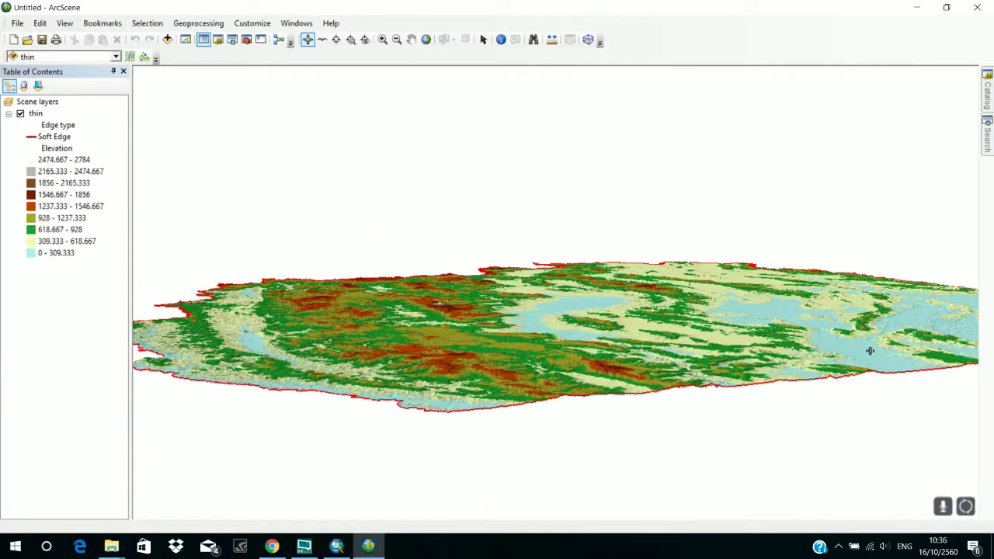
Try the Fly tool over the thin surface and return the scene to the layer's full extent
click(326, 45)
click(593, 264)
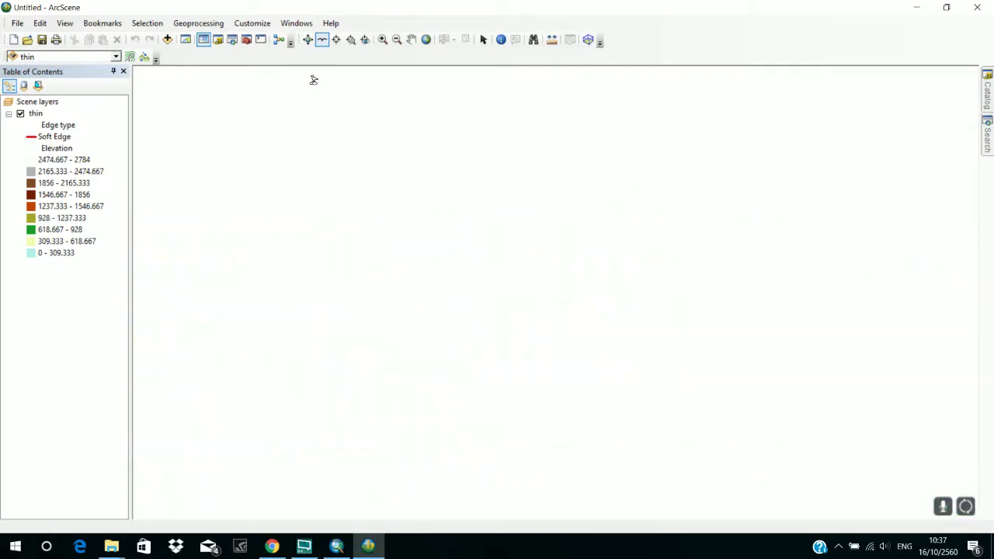
click(308, 39)
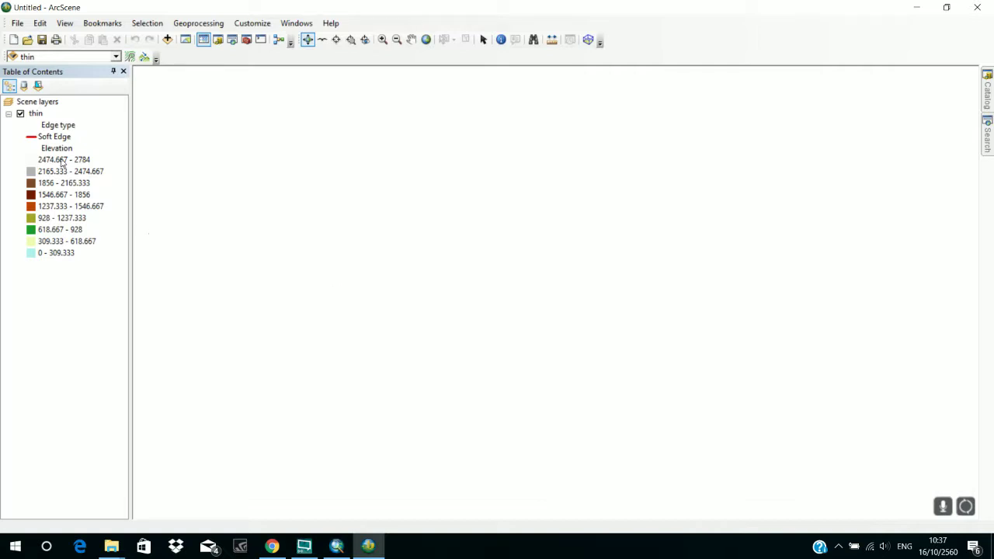
right_click(38, 115)
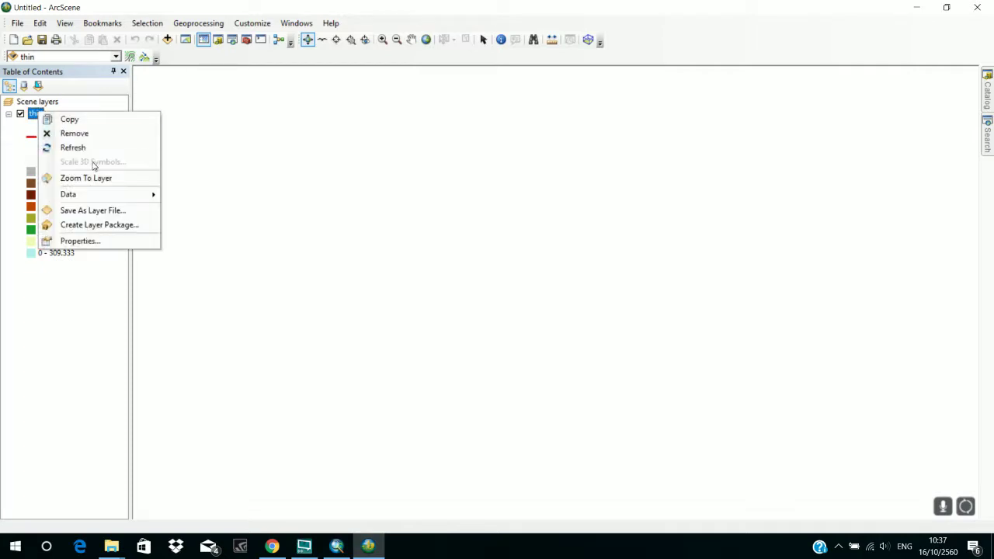
click(89, 179)
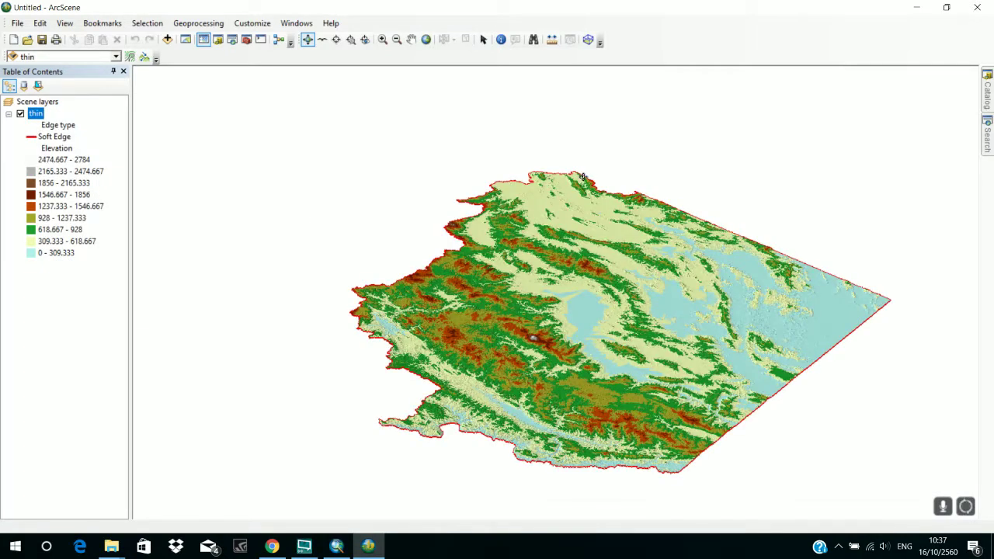
Inspect the northern ridges and plains of the thin surface, closing in on the isolated spike beside the red-brown mountain range
scroll(583, 177, up, 3)
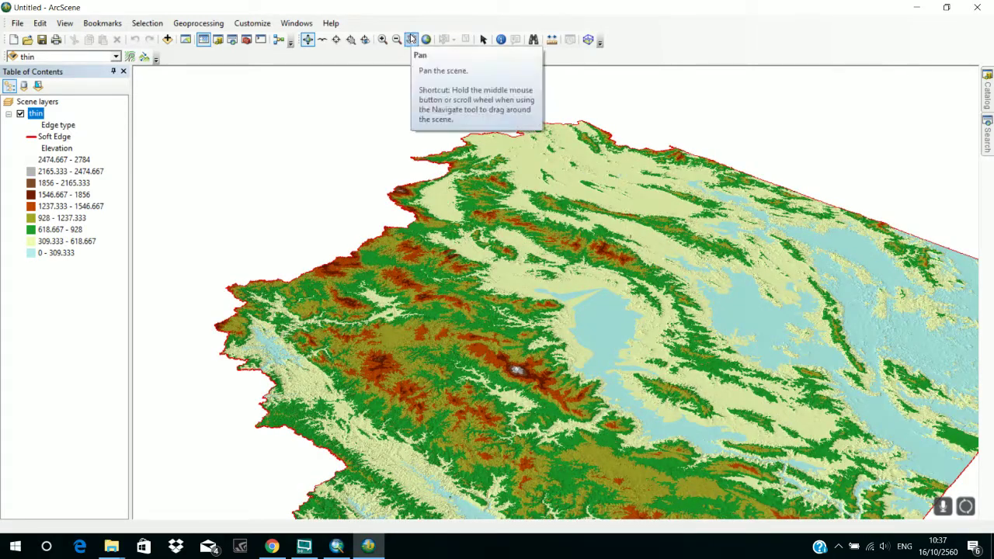
click(411, 39)
drag(590, 241, 526, 407)
scroll(527, 407, up, 5)
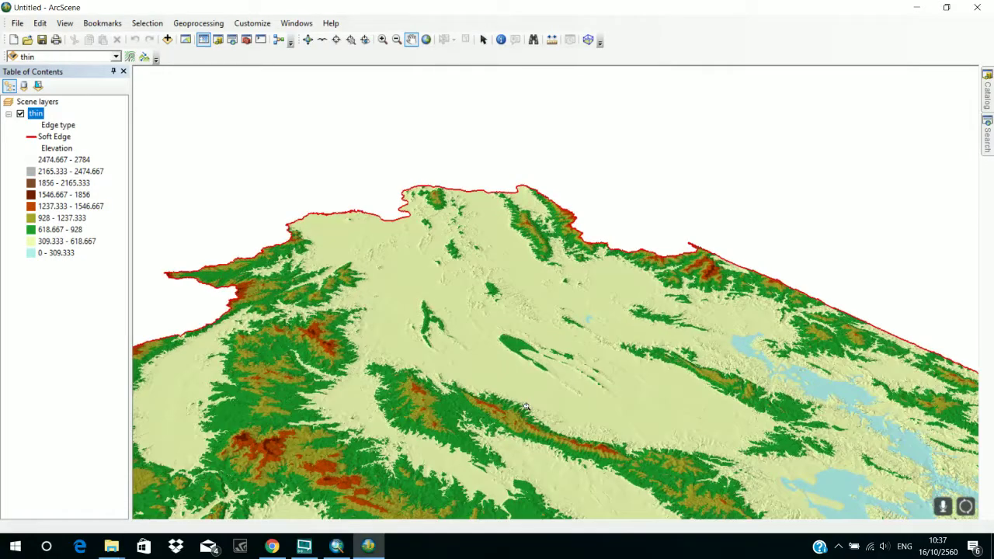
drag(566, 458, 697, 154)
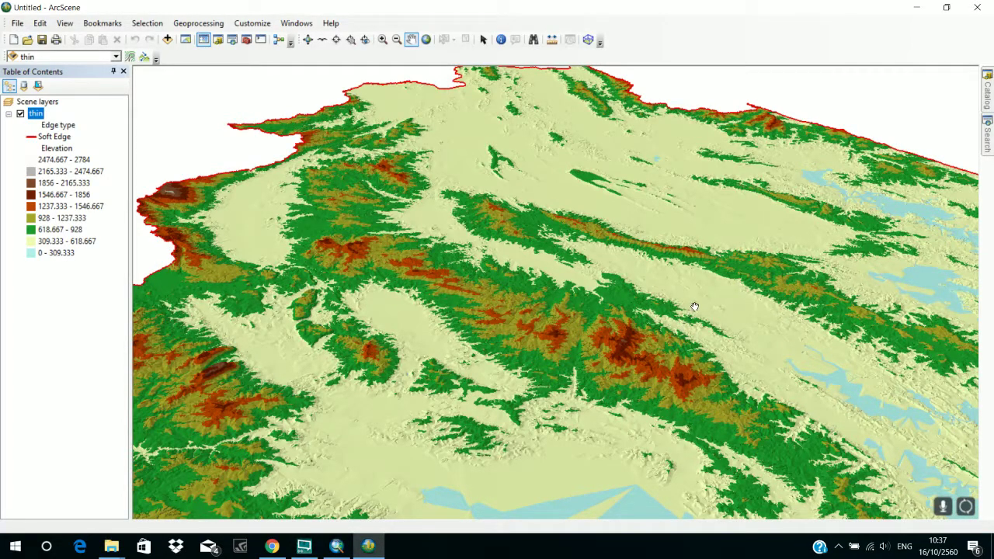
scroll(694, 307, up, 5)
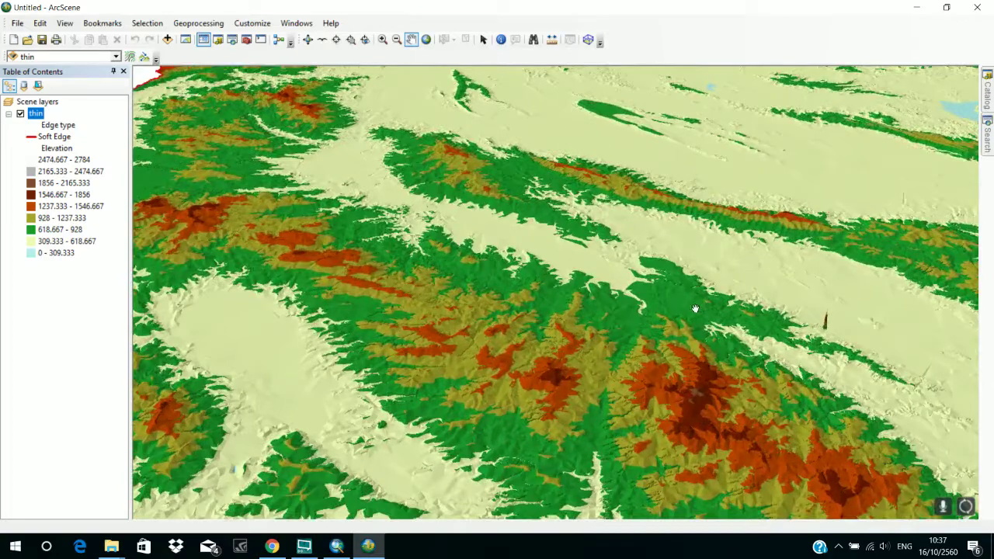
drag(885, 309, 759, 334)
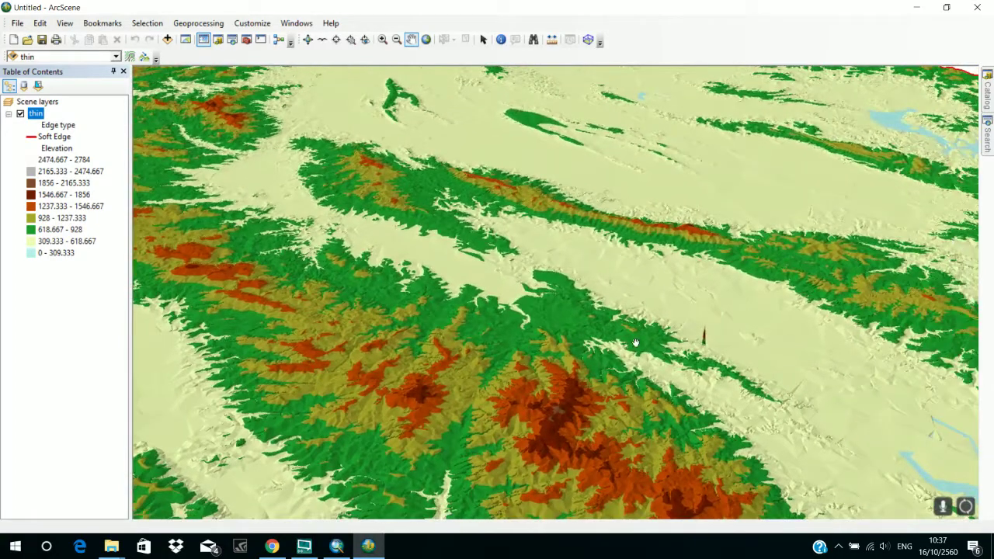
scroll(754, 345, up, 4)
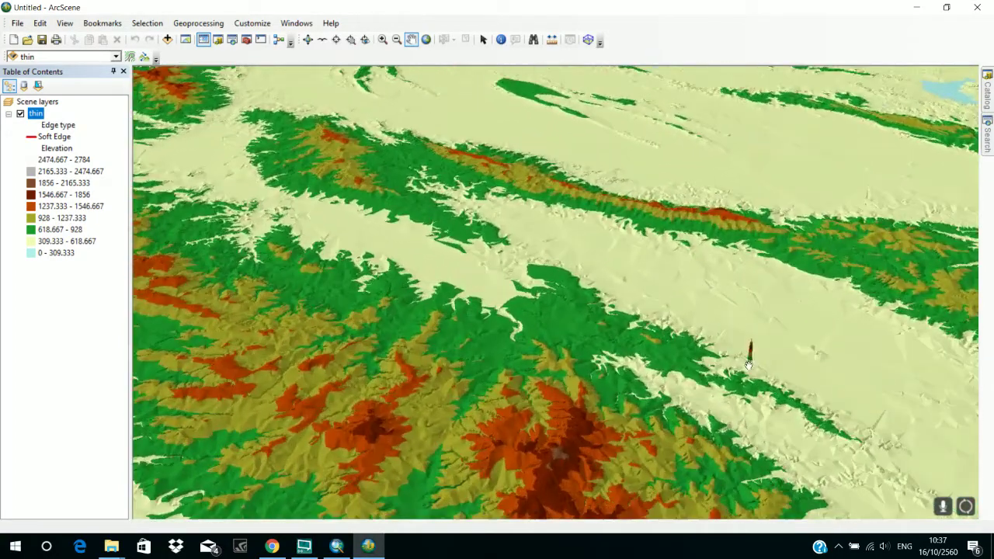
scroll(749, 365, up, 4)
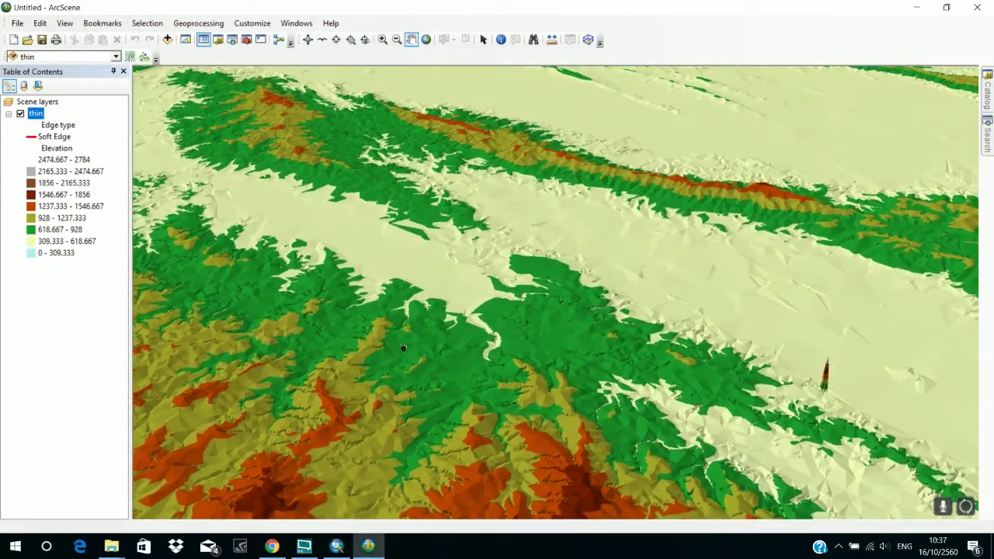
scroll(238, 381, up, 1)
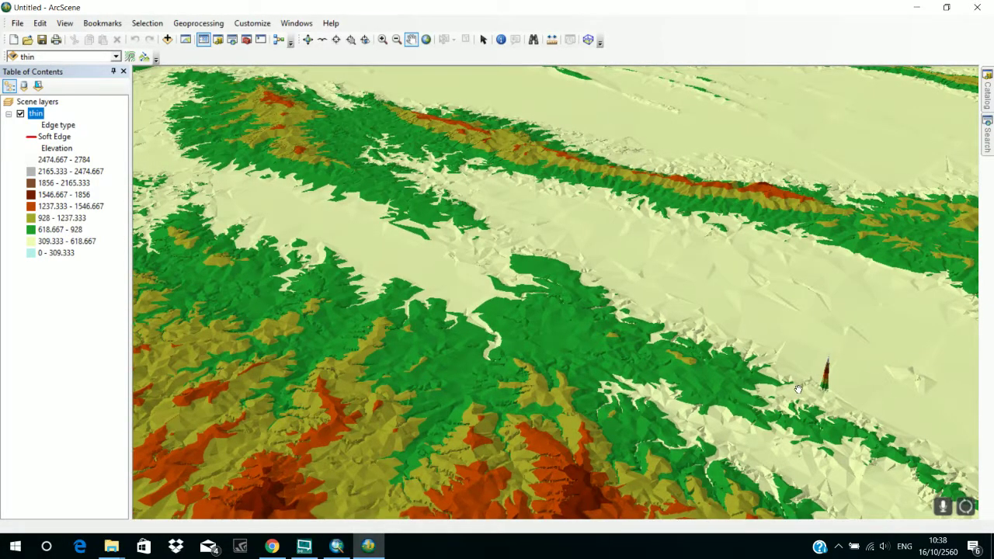
right_click(798, 388)
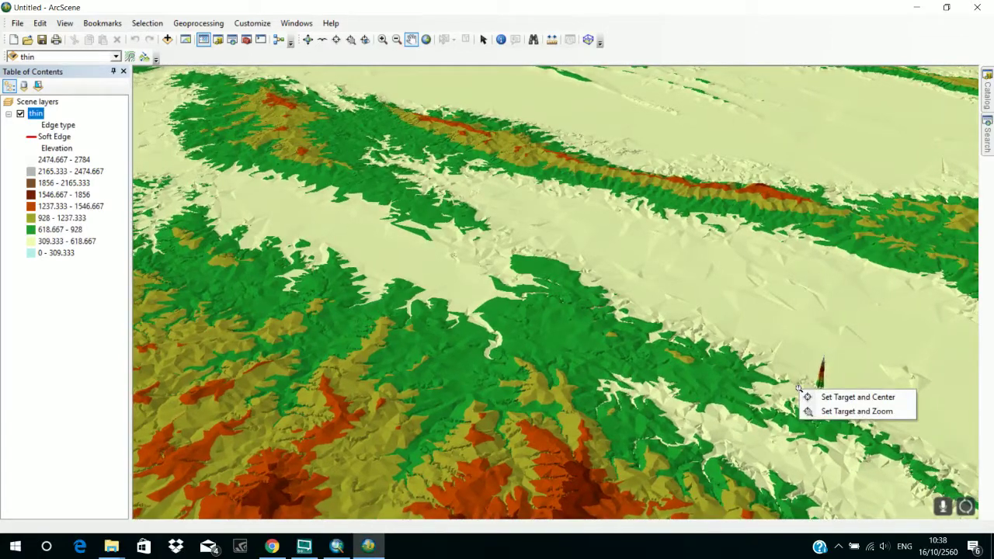
click(783, 446)
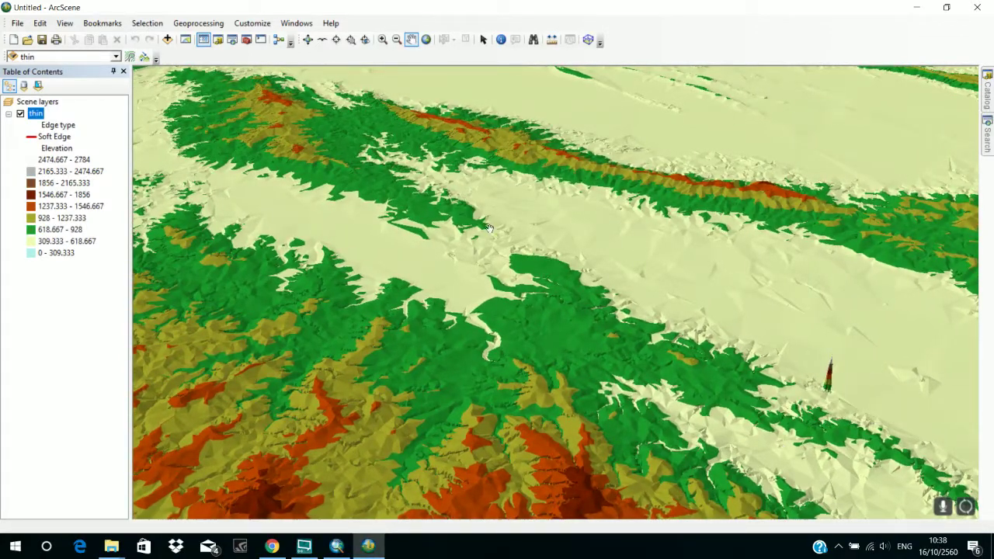
Try to rotate the view around the isolated spike and zoom back out to the thin layer
click(307, 40)
drag(772, 295, 766, 259)
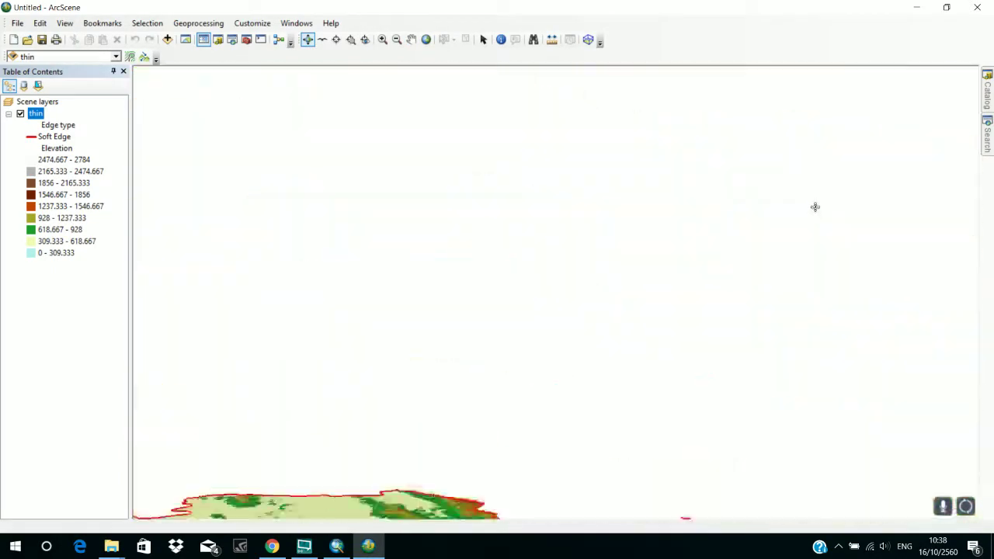
click(814, 207)
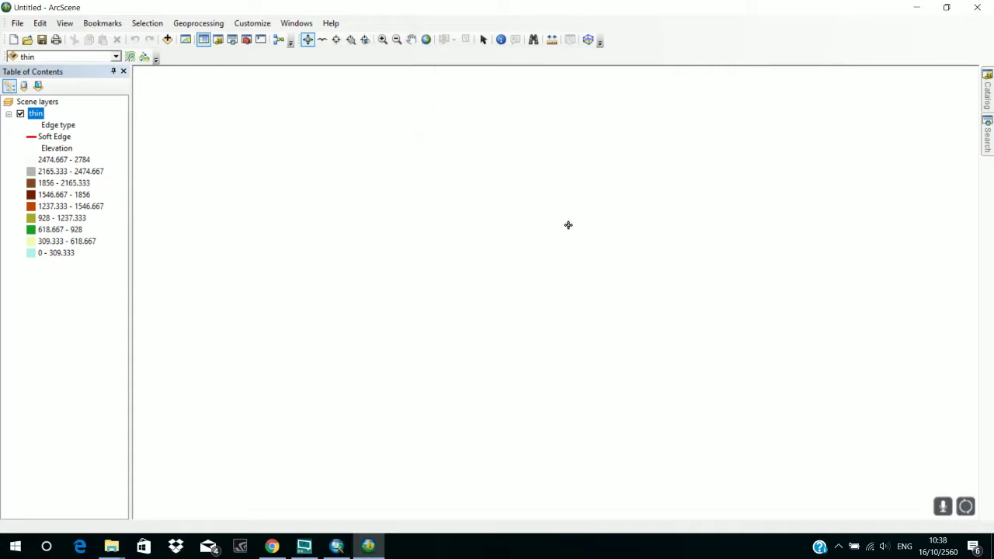
click(412, 40)
right_click(31, 115)
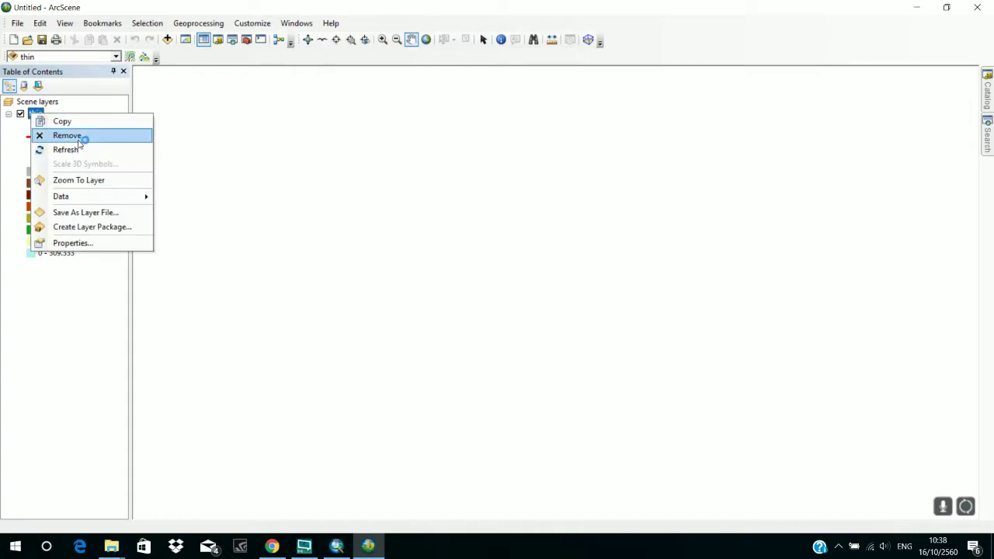
click(87, 180)
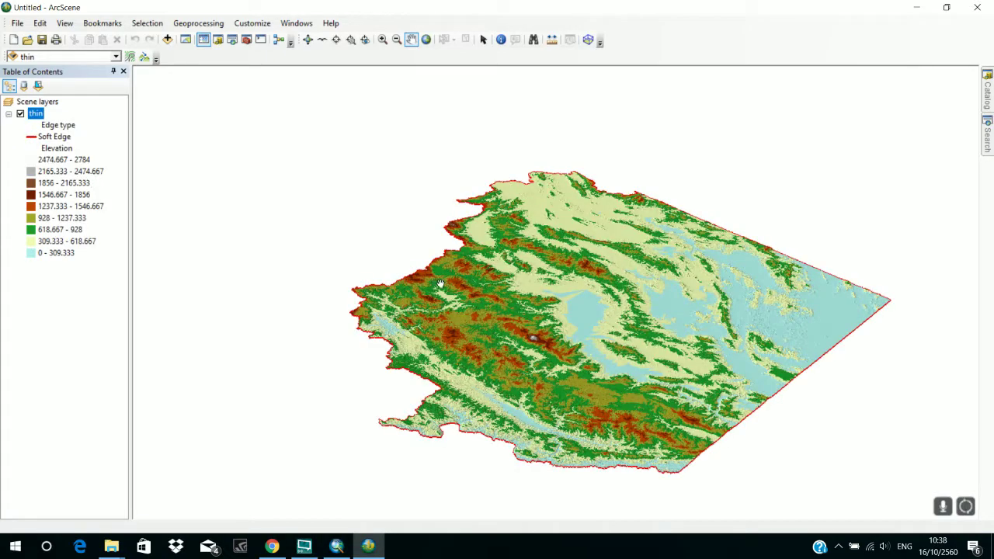
Pan across the thin surface to examine the northern boundary, the mountain ranges and the isolated spike
scroll(672, 351, up, 5)
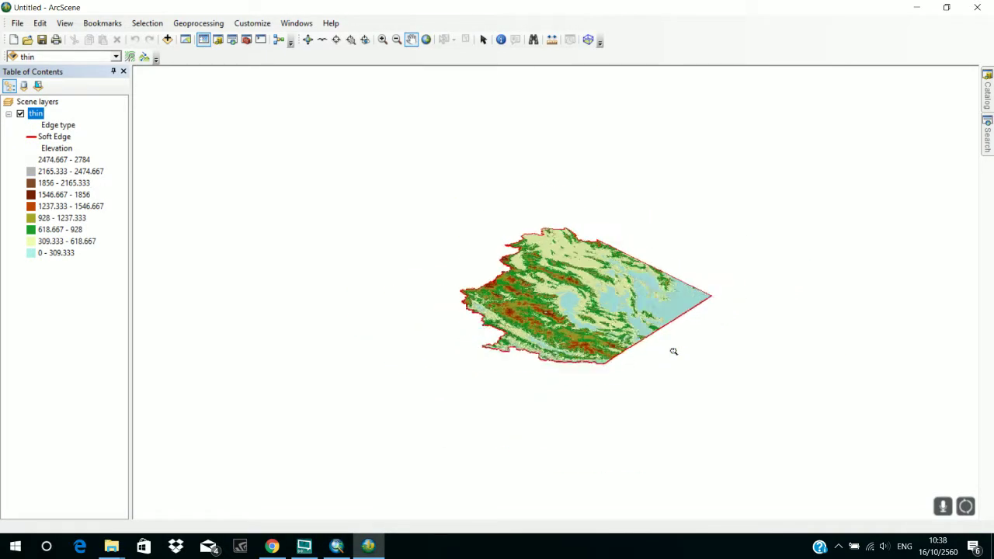
scroll(672, 351, up, 2)
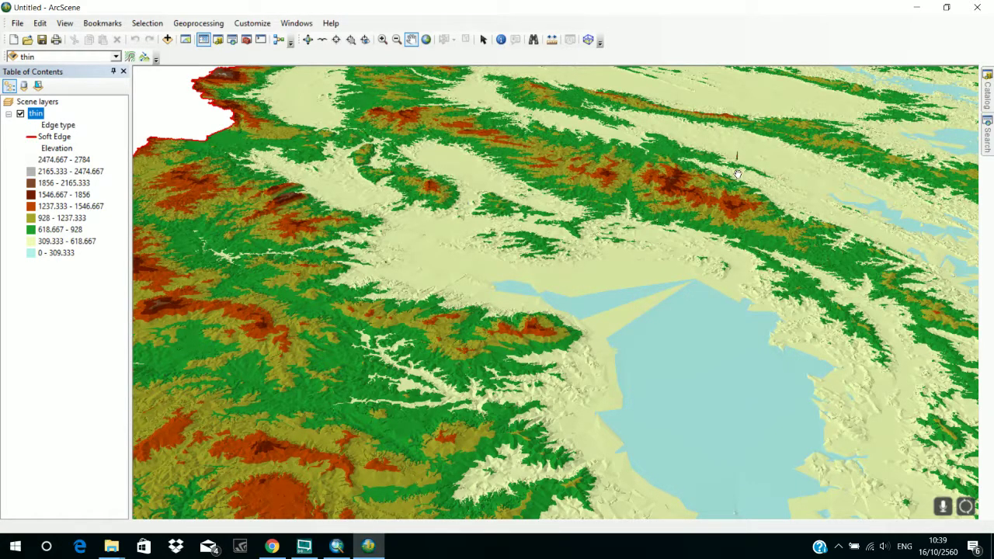
middle_drag(512, 222, 582, 408)
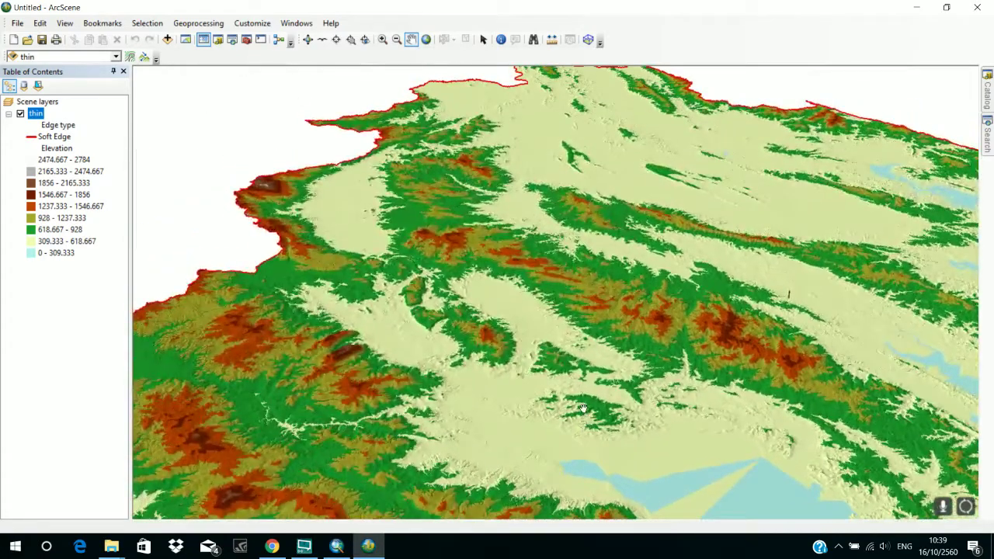
middle_drag(524, 185, 483, 393)
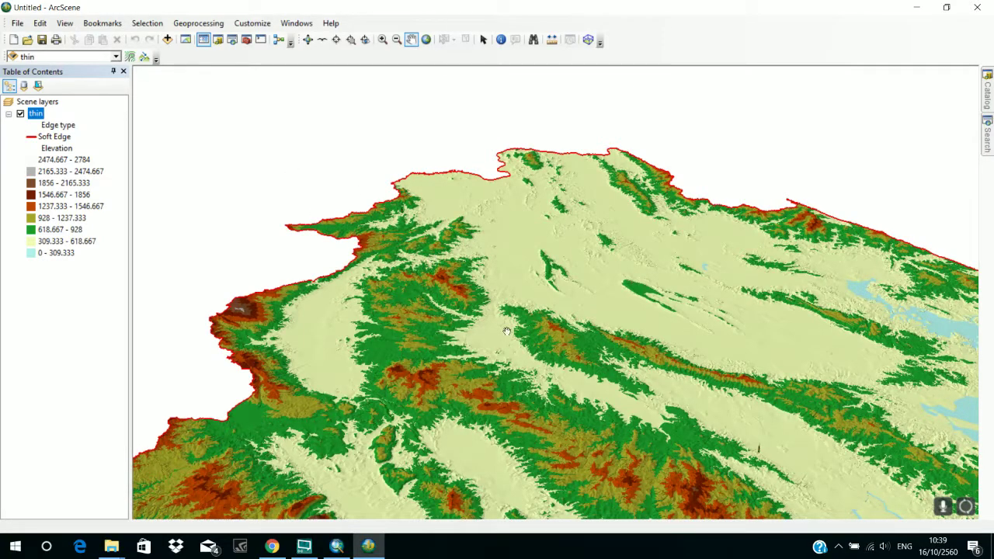
middle_drag(517, 349, 327, 164)
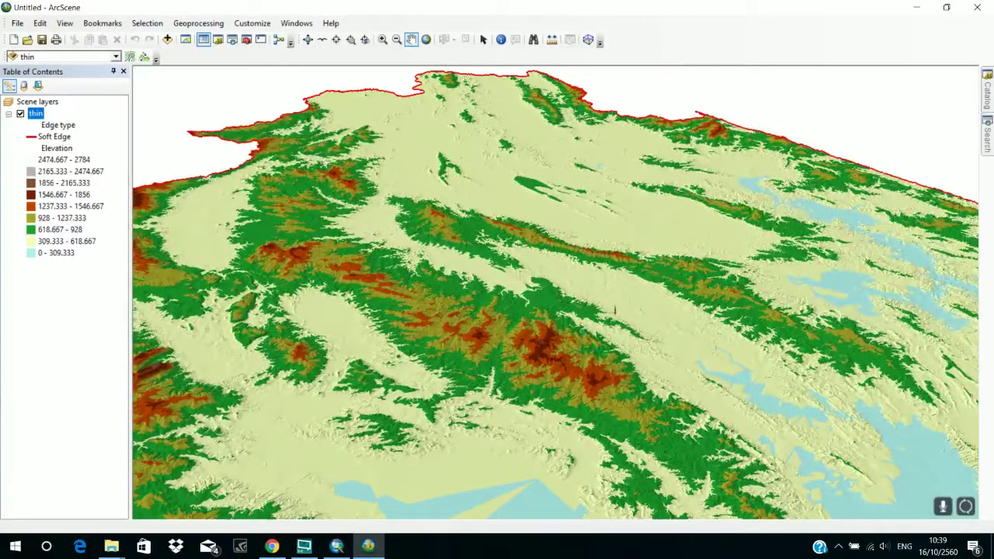
Clear all notifications in the Windows Action Center and return to the 3D scene
click(972, 547)
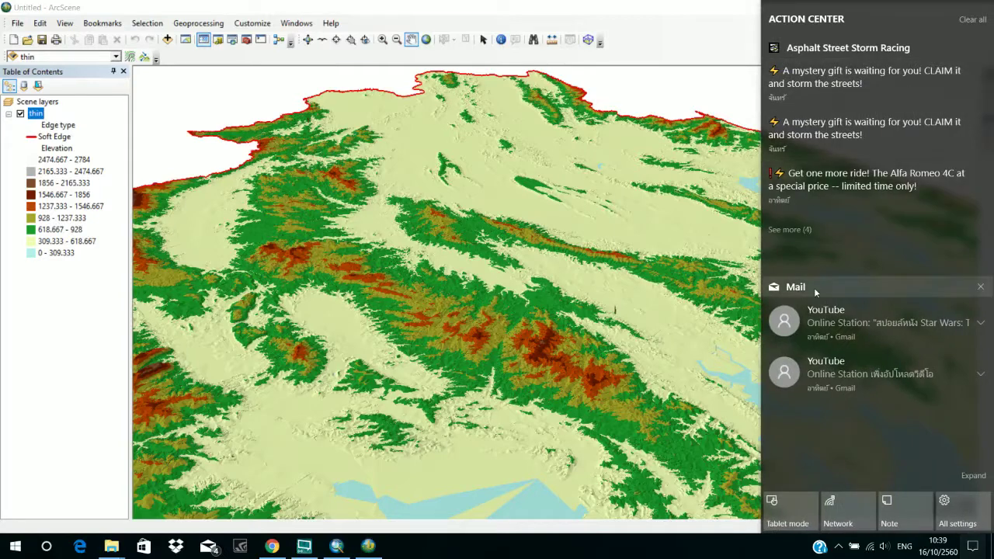
click(986, 18)
click(643, 329)
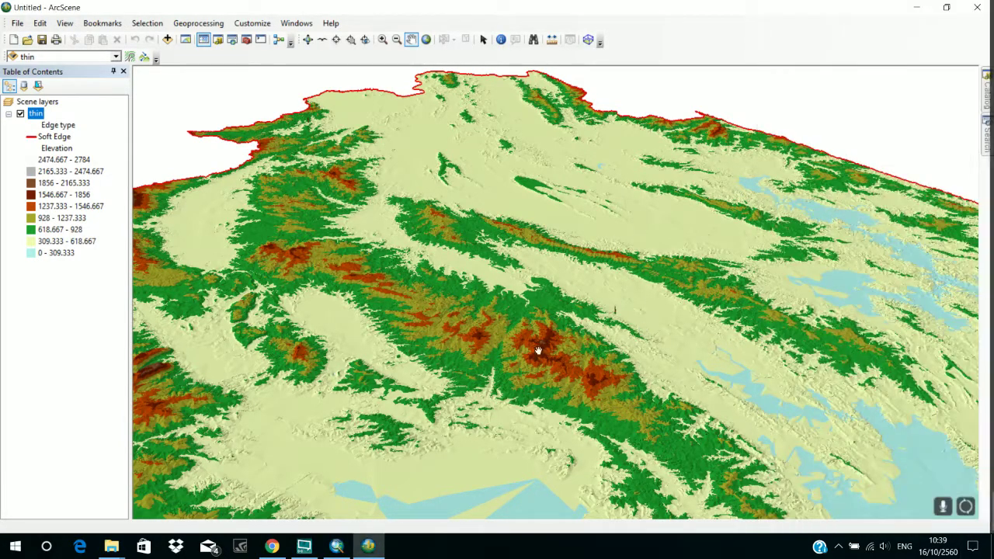
mouse_move(307, 550)
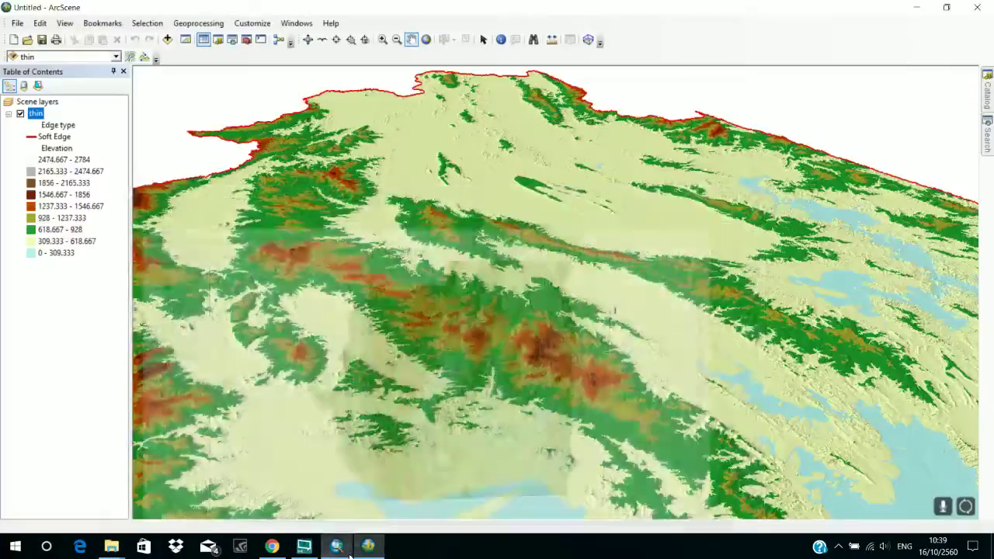
Open Task Manager, examine the CPU and memory performance graphs, and return to the 3D scene
right_click(420, 554)
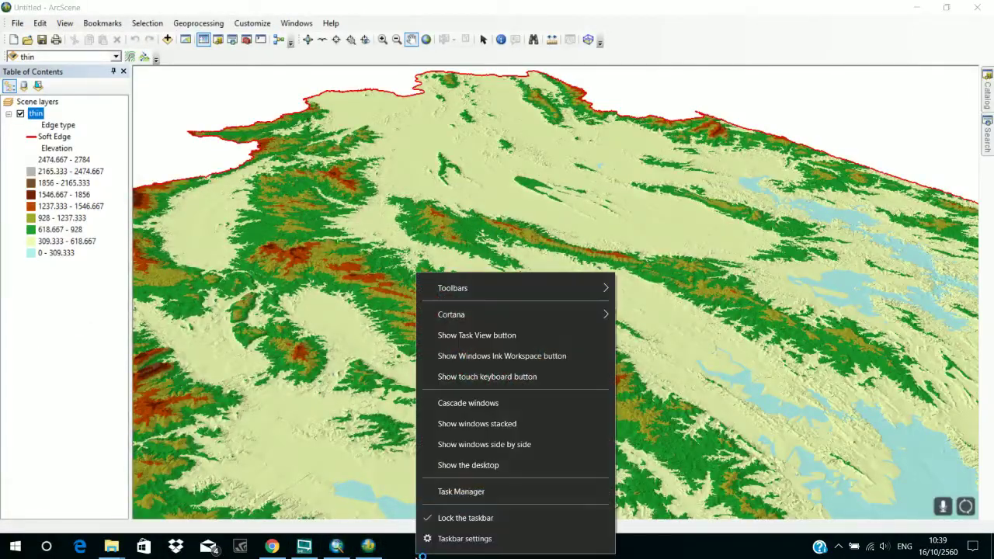
click(487, 491)
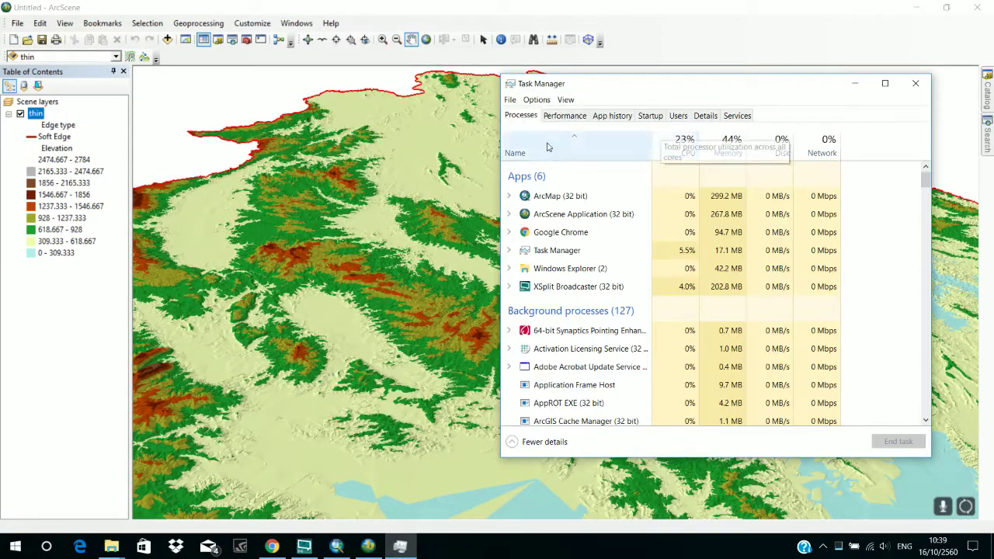
click(573, 115)
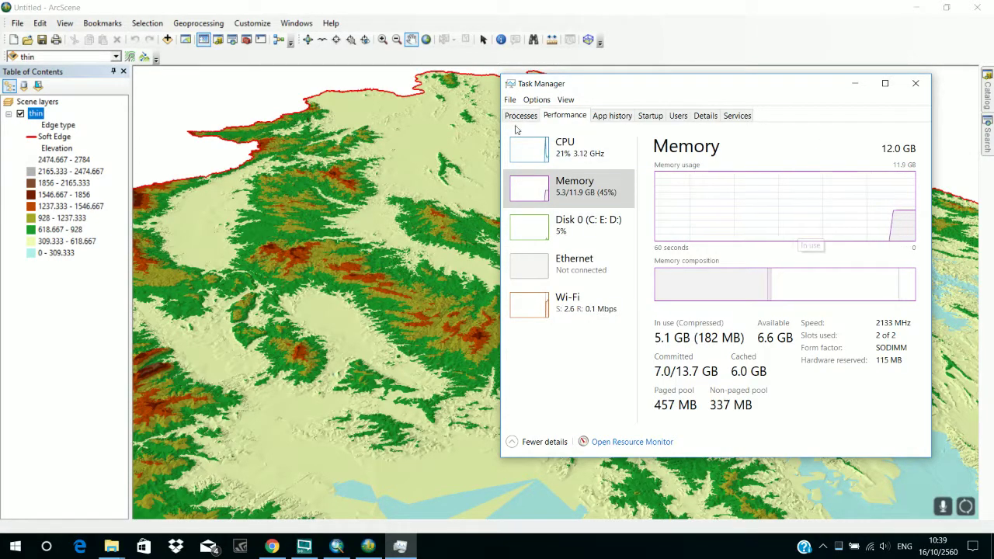
click(572, 149)
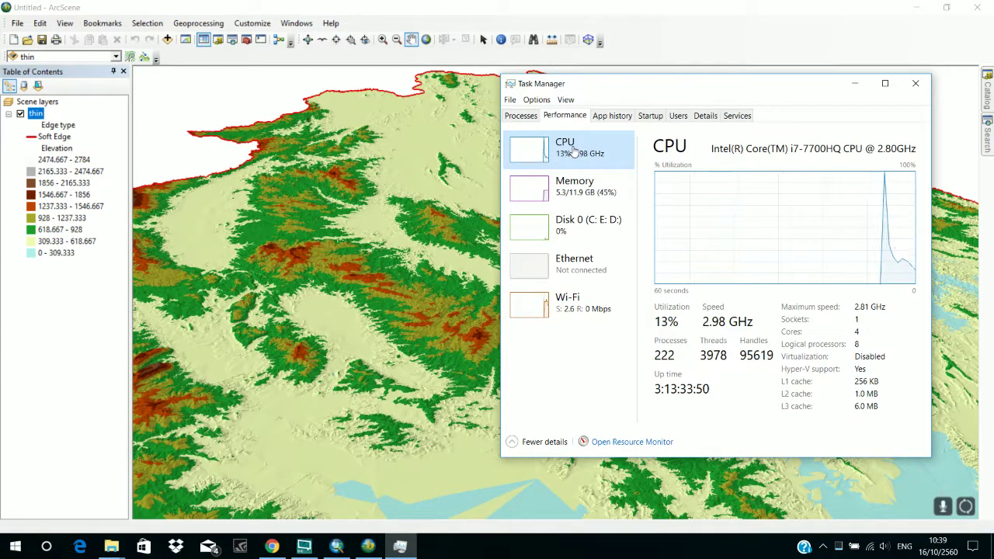
click(574, 187)
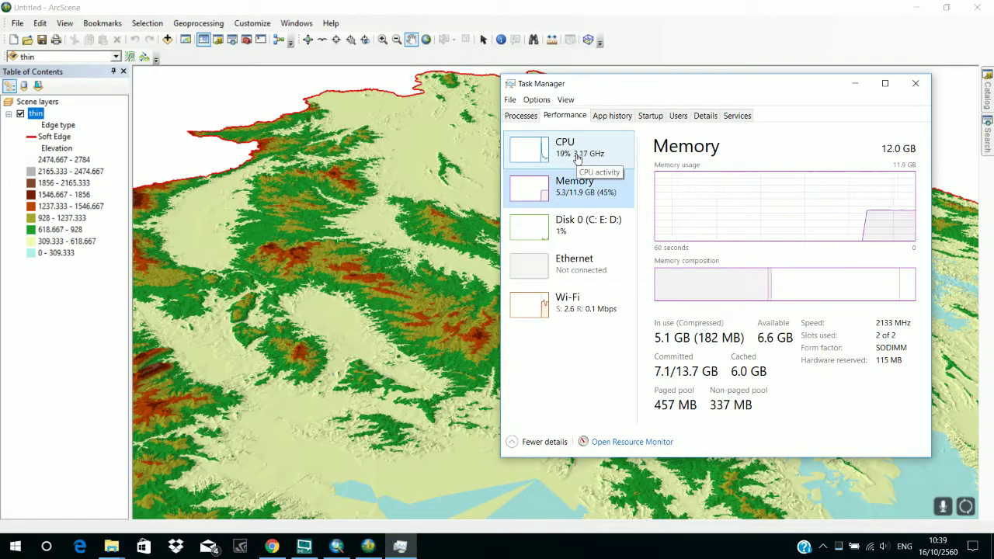
click(577, 158)
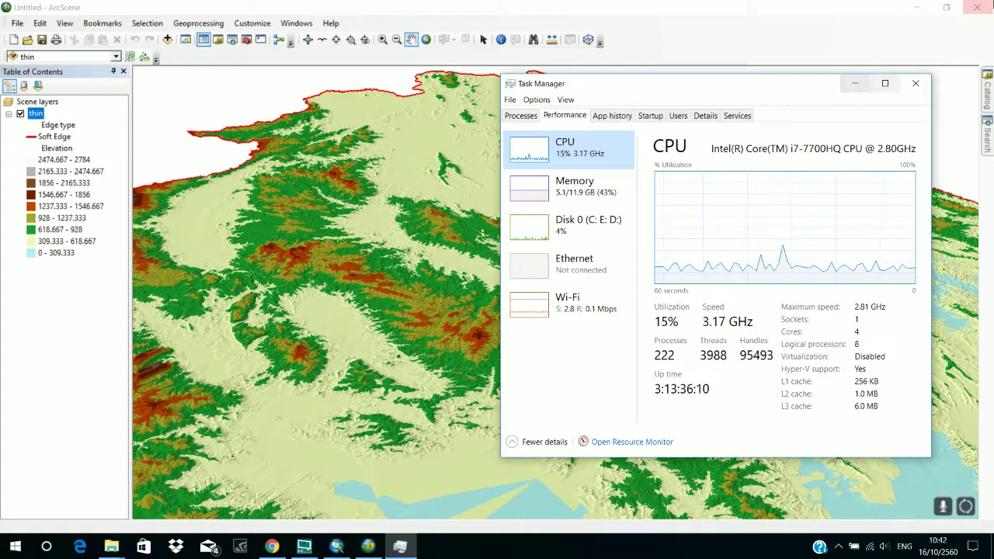
click(855, 83)
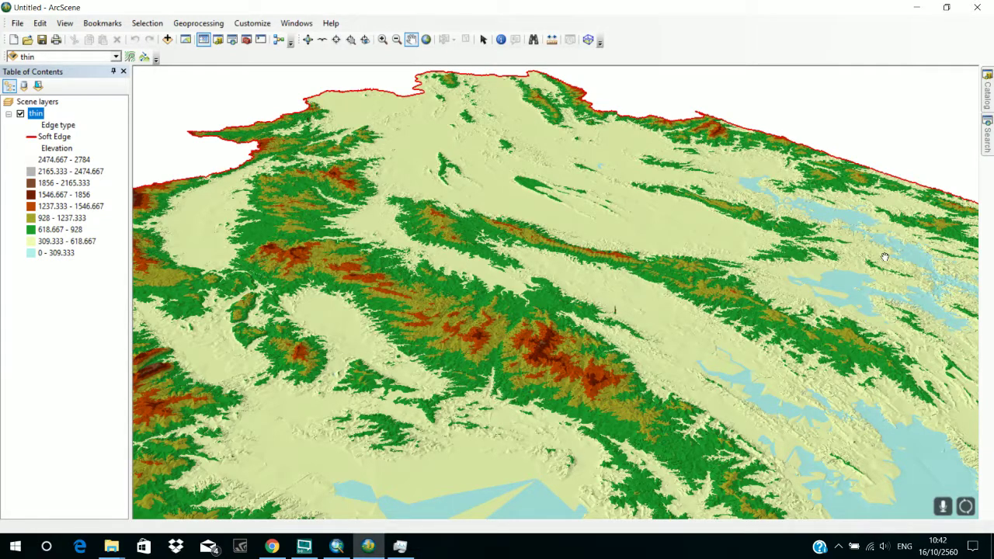
Zoom in closely on the isolated spike of the thin surface
click(382, 39)
click(612, 313)
click(612, 314)
drag(612, 314, 372, 210)
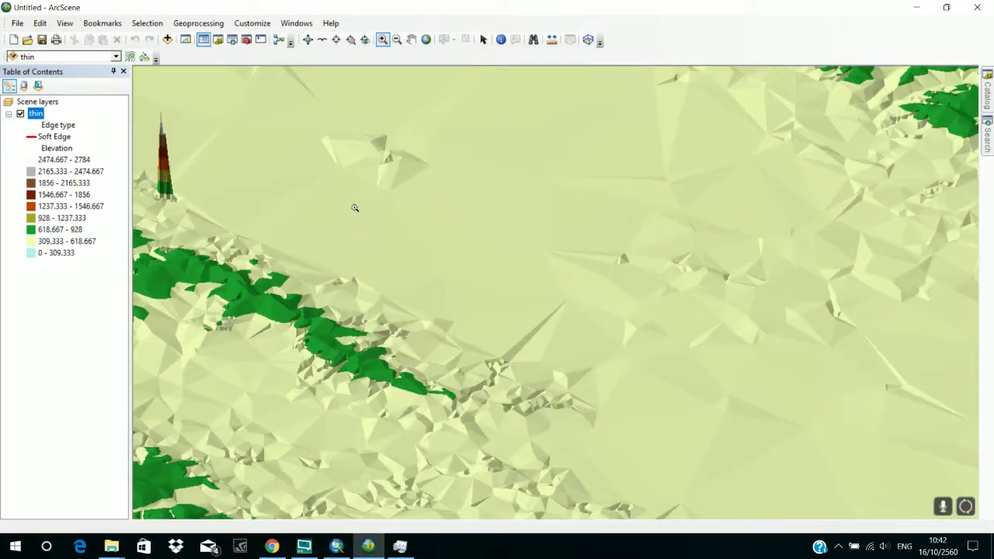
click(152, 189)
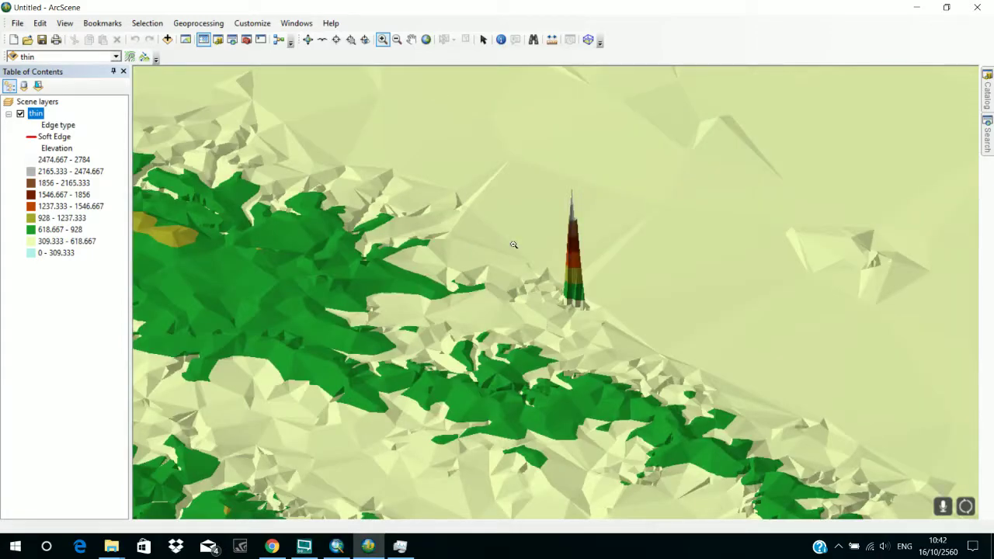
click(580, 269)
click(579, 270)
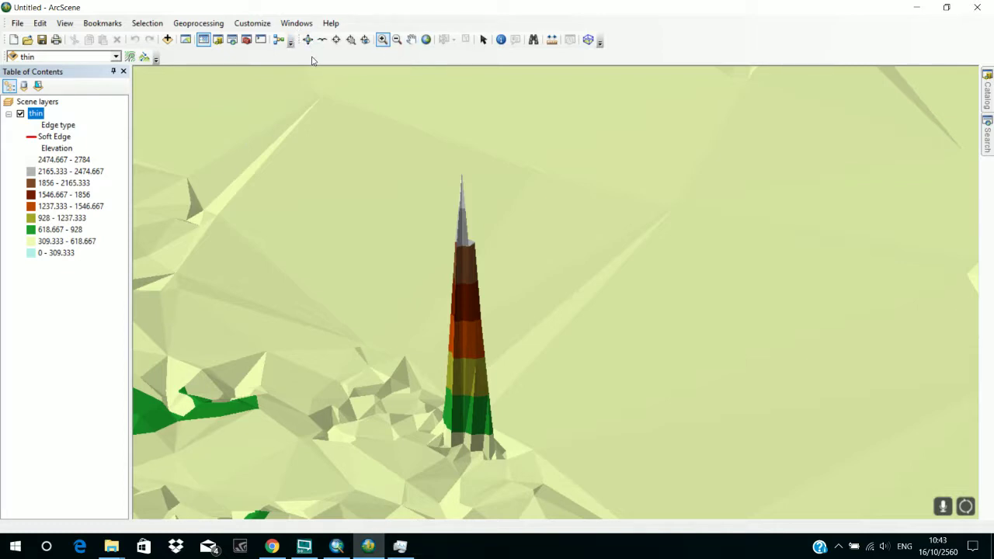
click(400, 543)
mouse_move(410, 540)
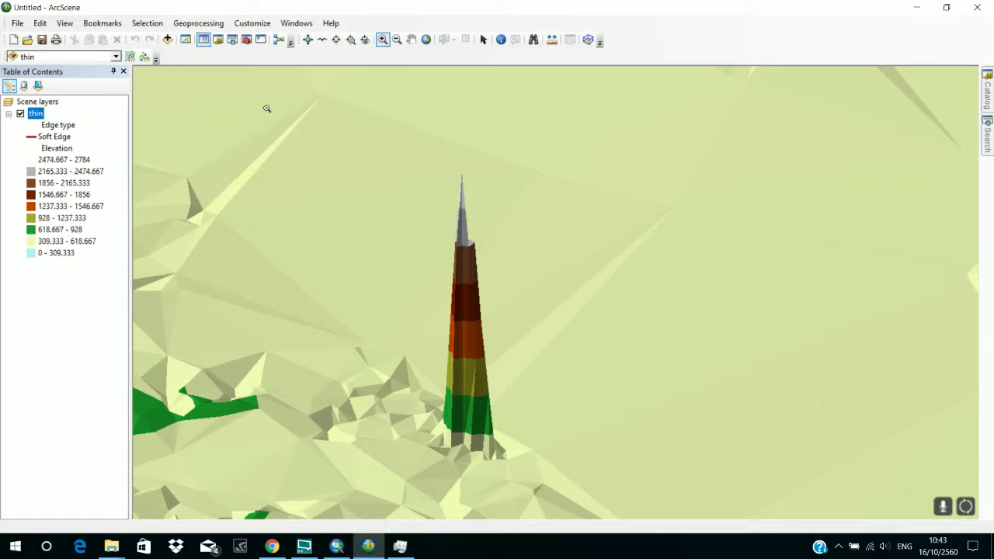
click(337, 40)
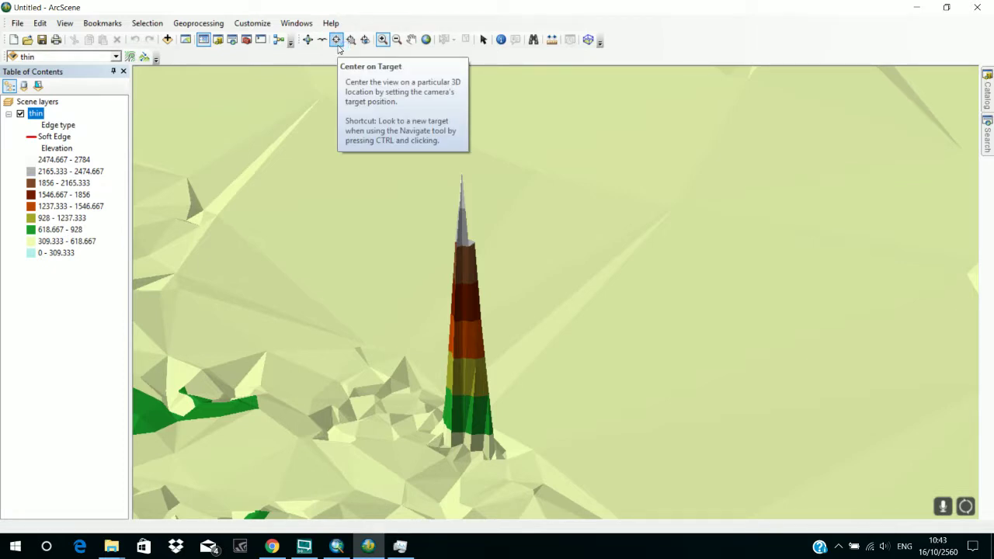
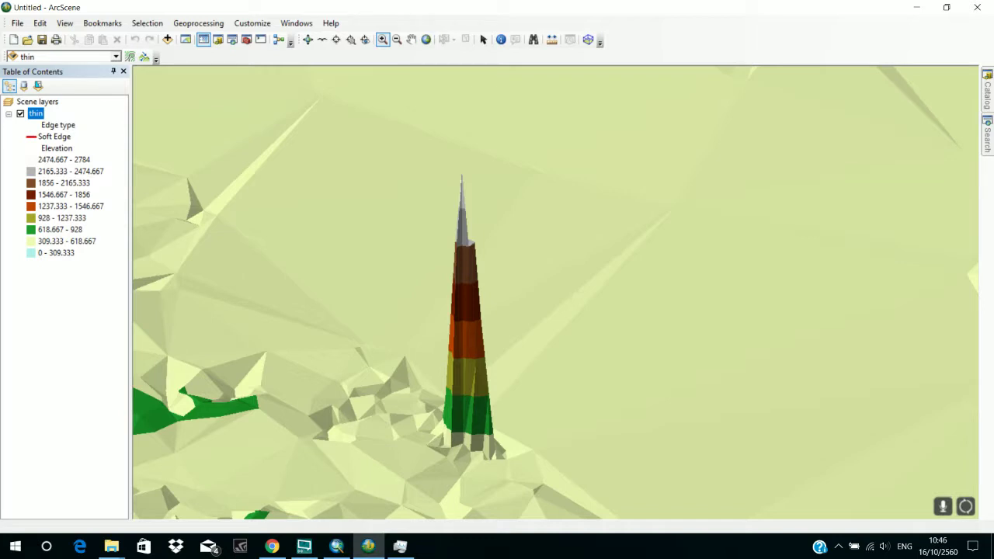
click(432, 558)
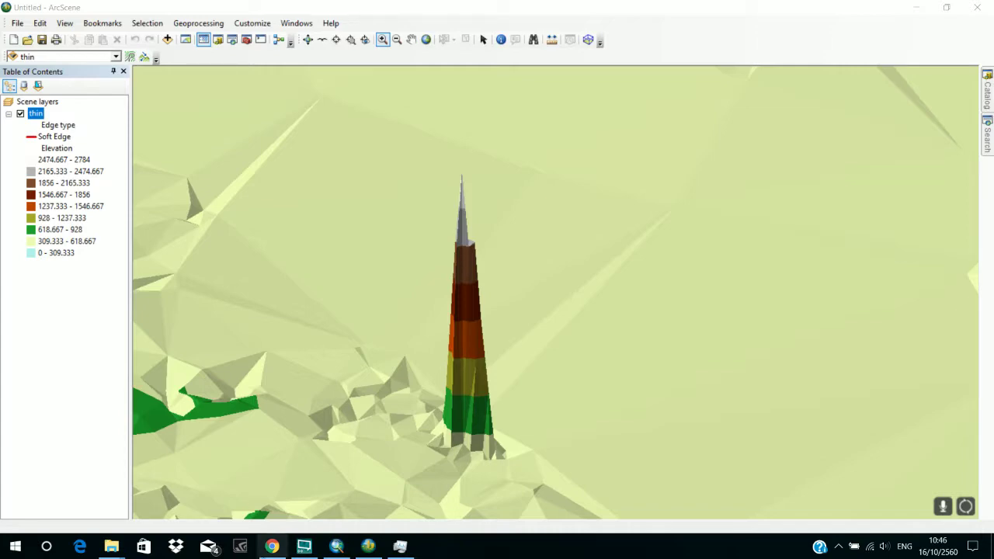
Switch to ArcMap and close it, saving the changes to Lab8
click(337, 546)
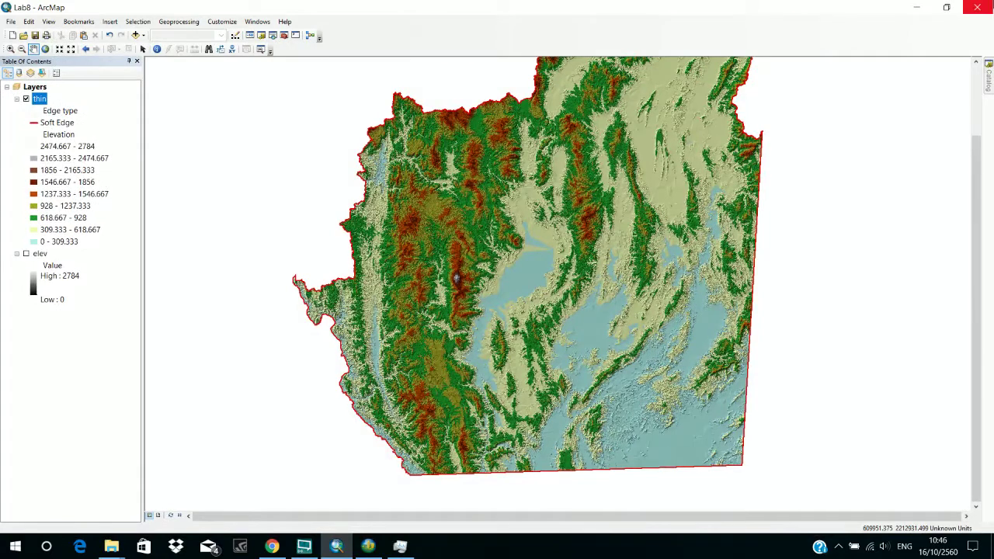
click(977, 7)
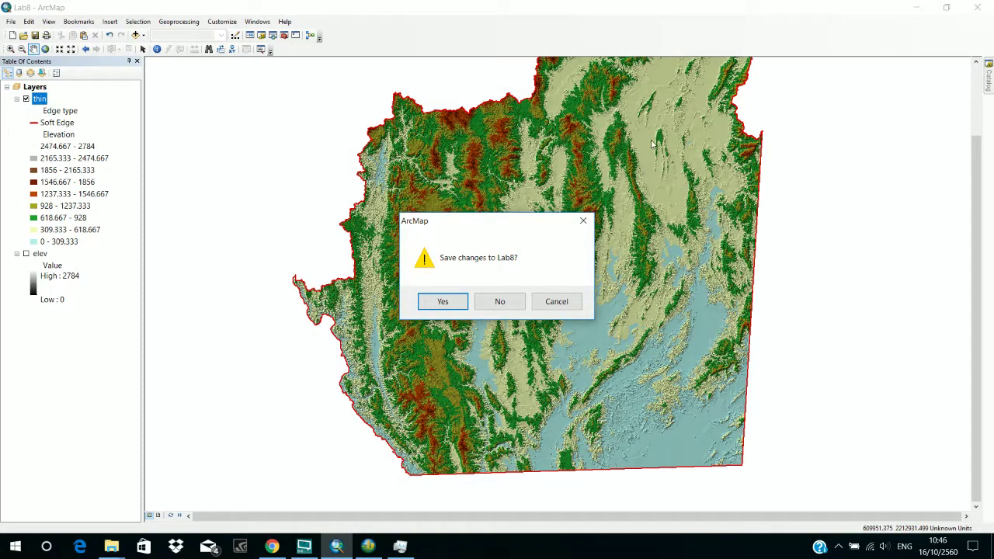
click(459, 300)
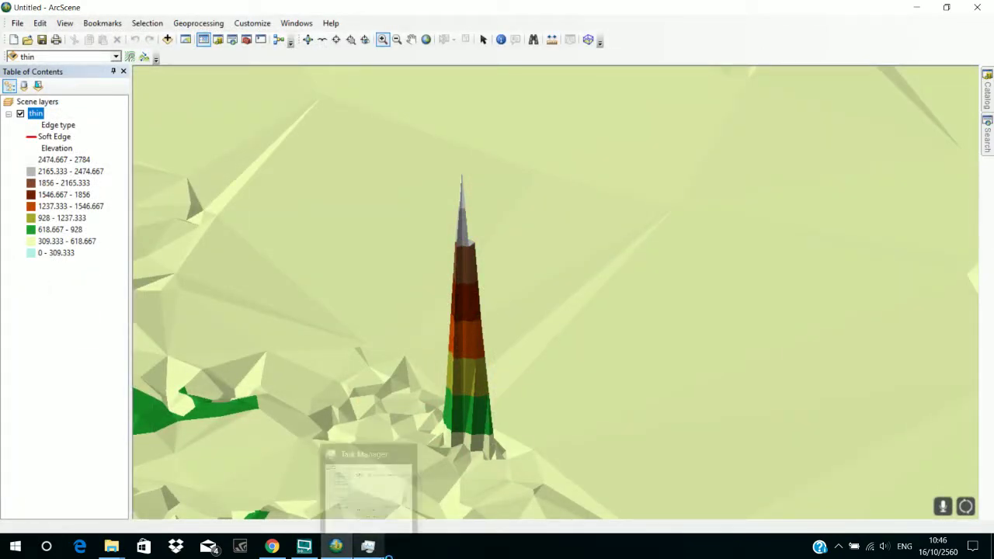
Check the memory usage in Task Manager and return to the 3D scene
click(370, 546)
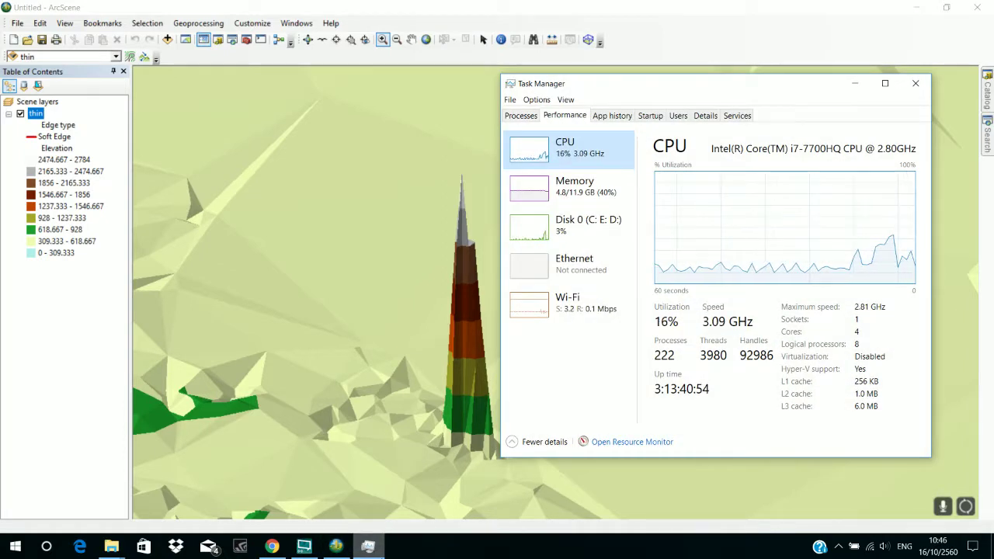
click(562, 175)
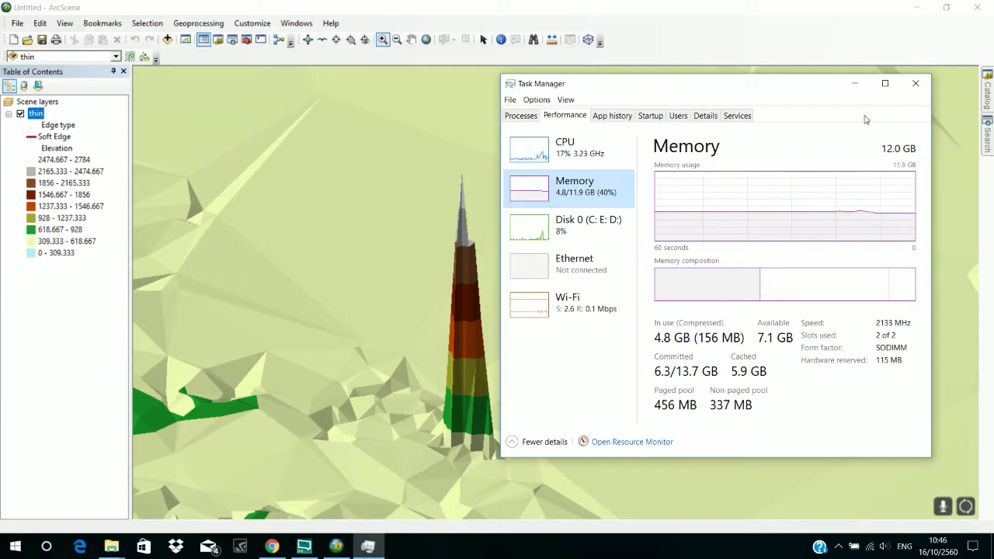
click(865, 88)
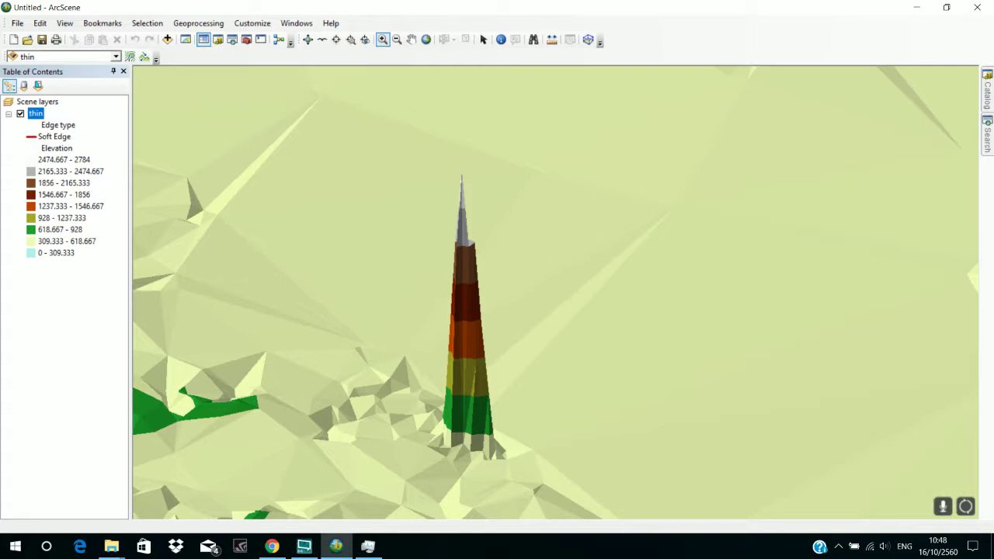
mouse_move(317, 552)
Add contours to the thin layer's symbology alongside the edge types and elevation, and apply the change
right_click(39, 114)
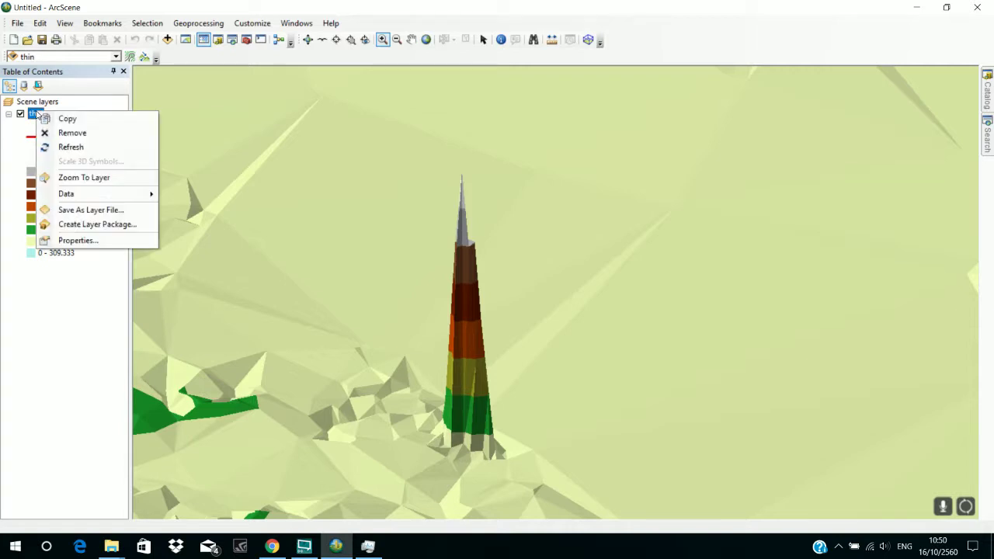
click(76, 240)
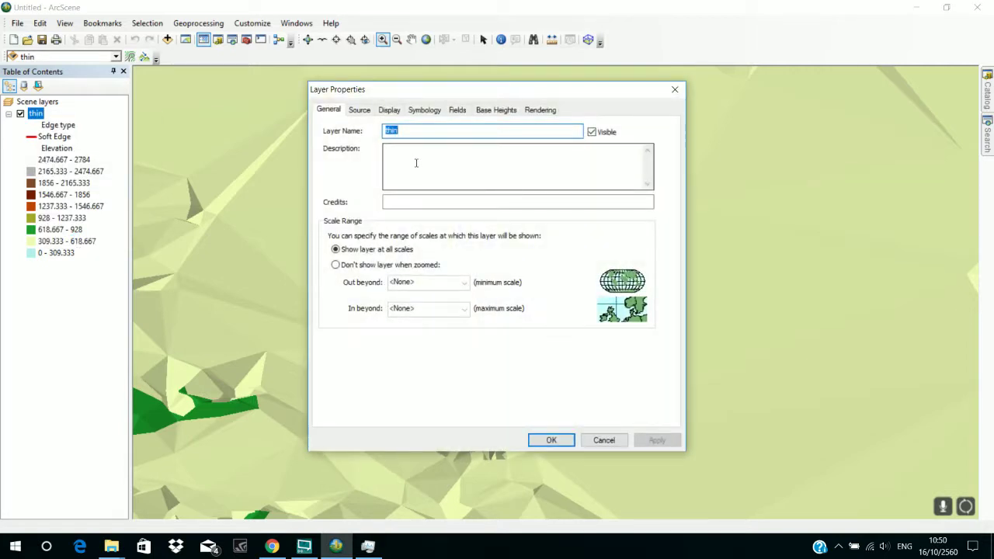
click(424, 111)
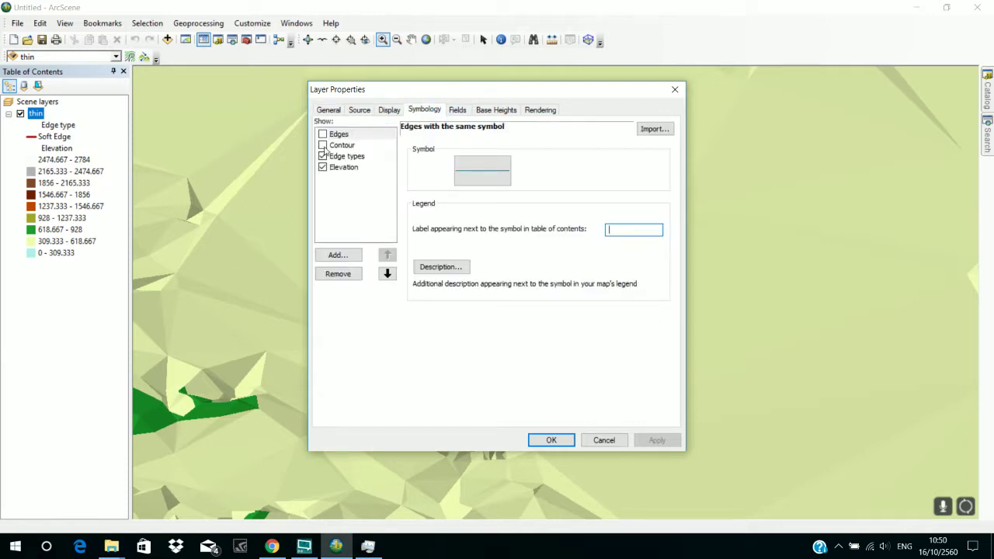
click(323, 145)
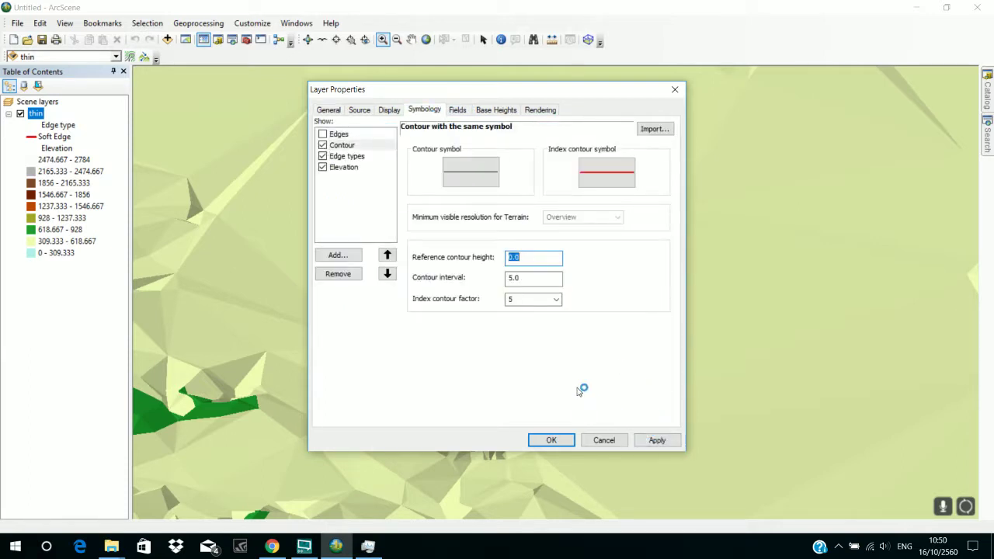
click(325, 168)
click(656, 440)
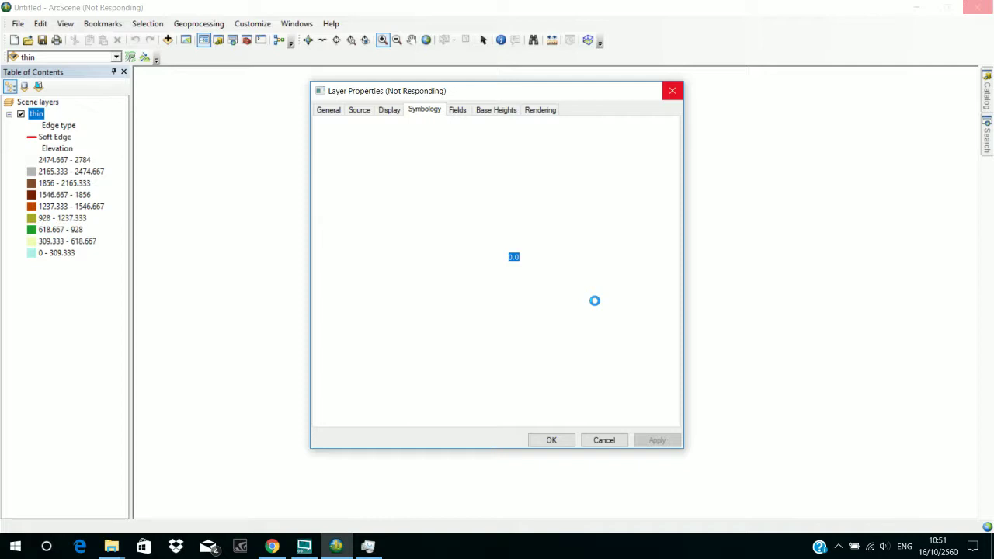
Check the CPU load in Task Manager while the contours are processed, and return to the layer properties
click(378, 549)
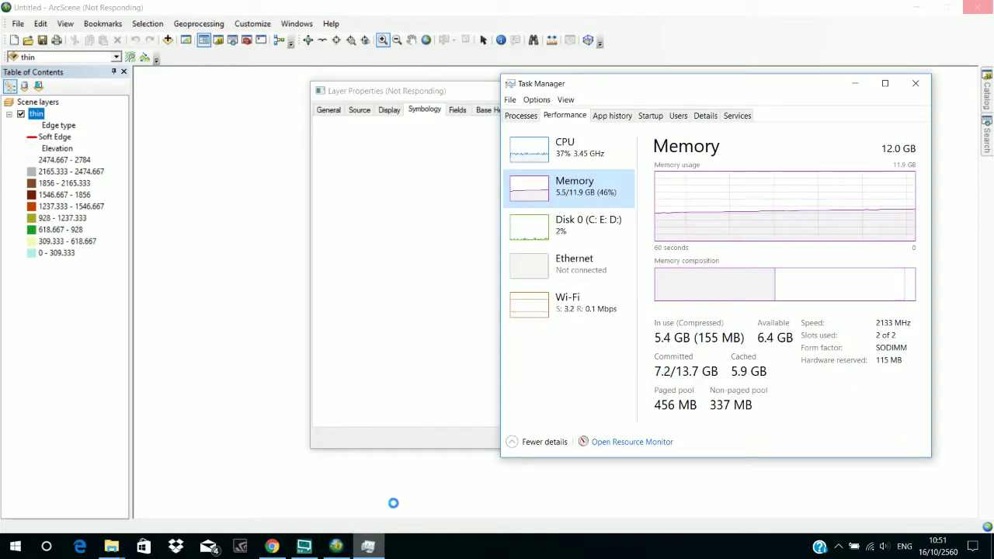
click(614, 150)
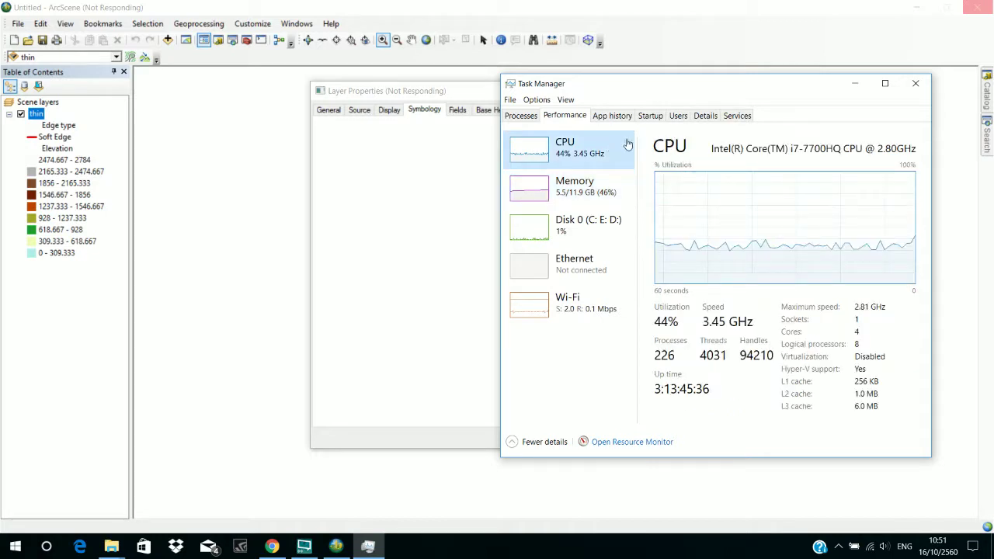
click(860, 84)
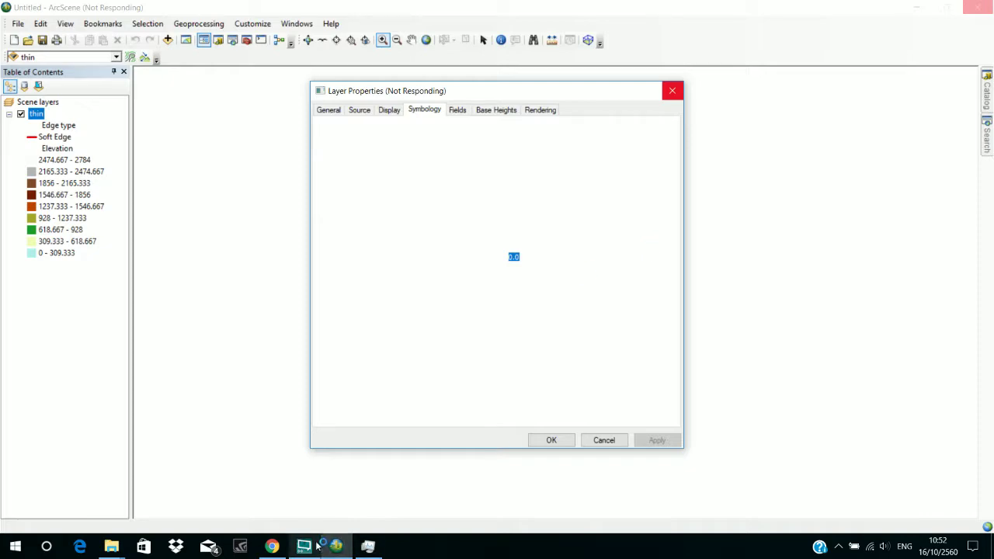
mouse_move(318, 546)
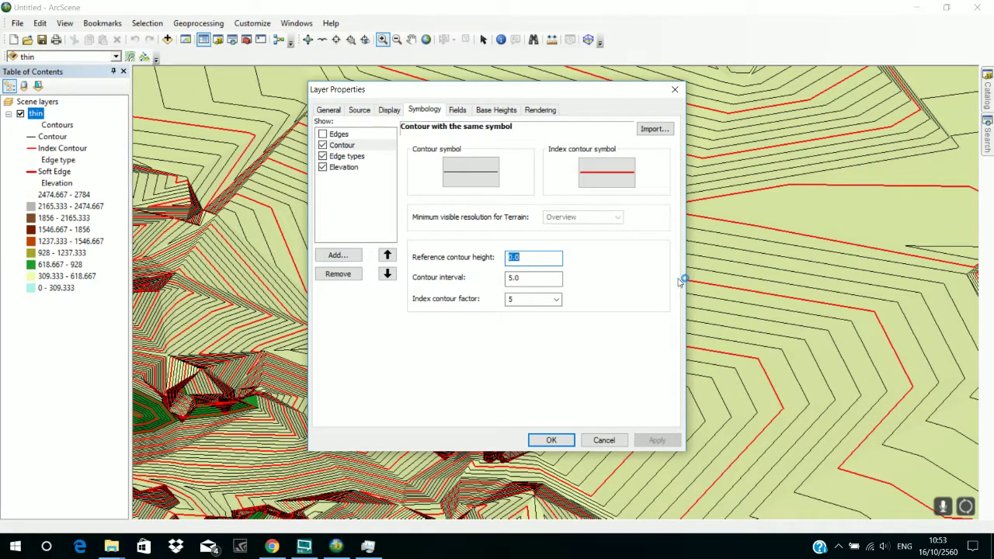
Close the layer properties and examine the contour lines on the spike and across the surrounding terrain
click(673, 92)
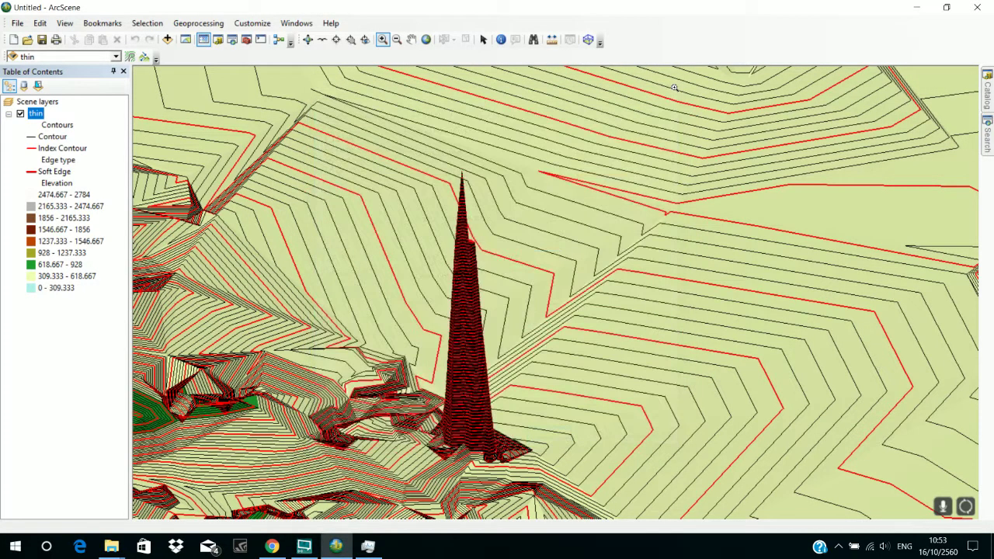
scroll(675, 88, up, 2)
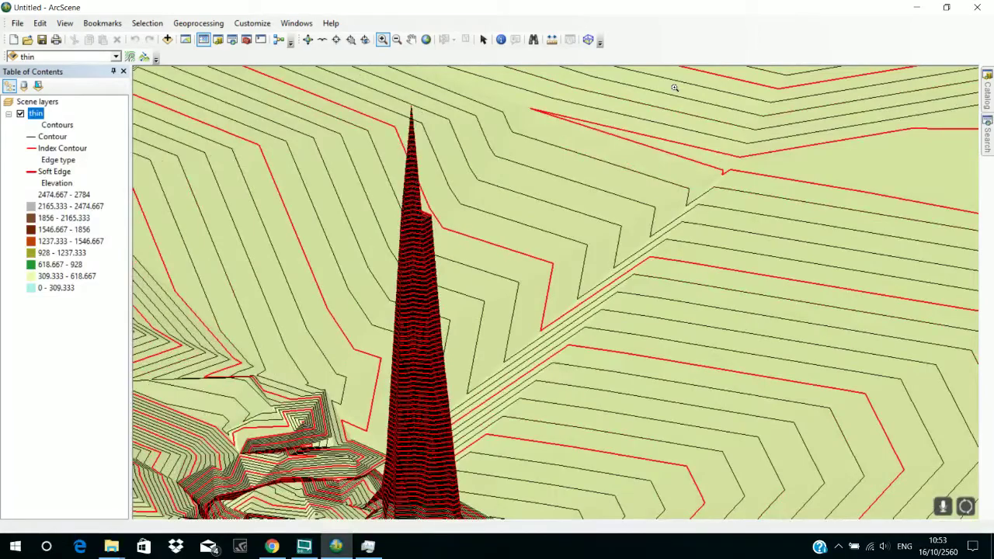
scroll(675, 87, down, 3)
scroll(674, 88, down, 5)
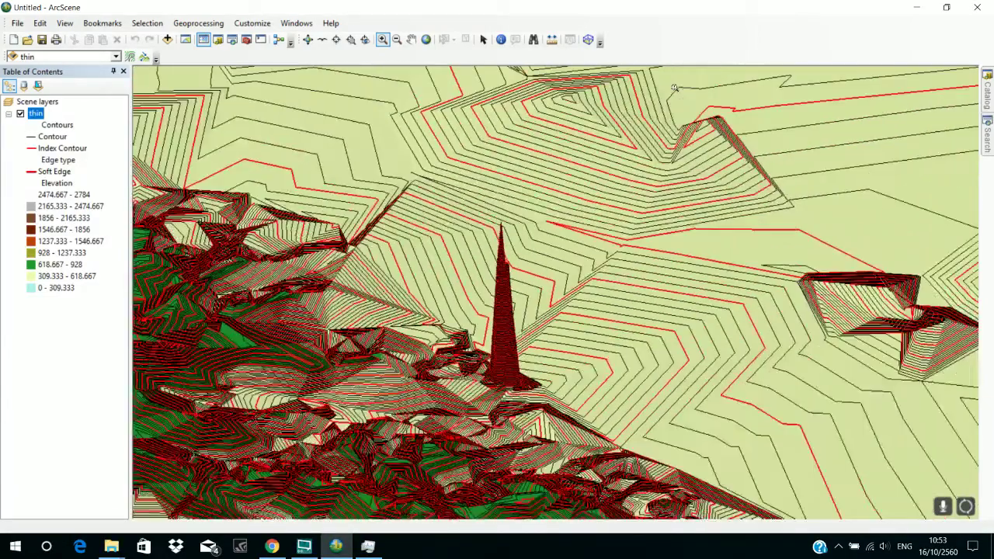
scroll(675, 88, down, 5)
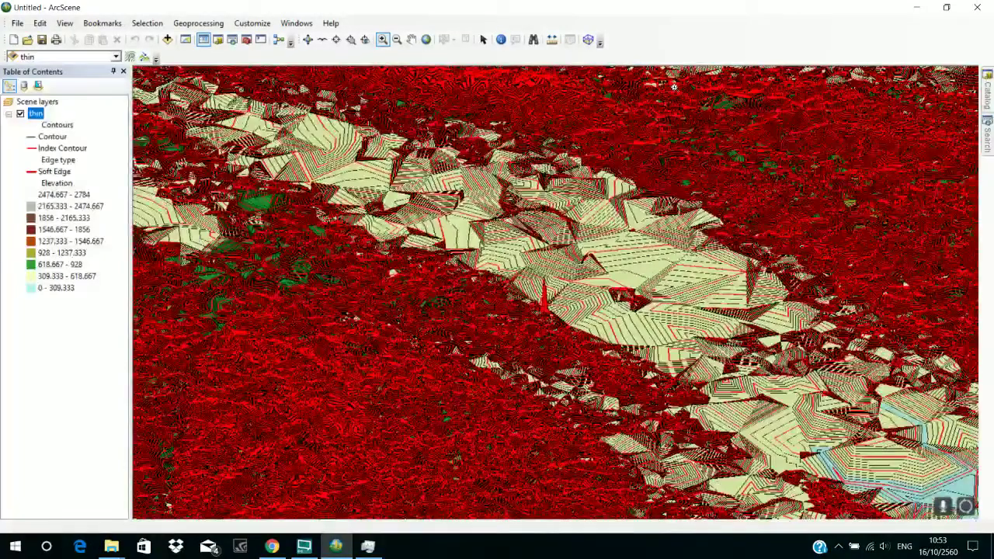
scroll(675, 88, down, 2)
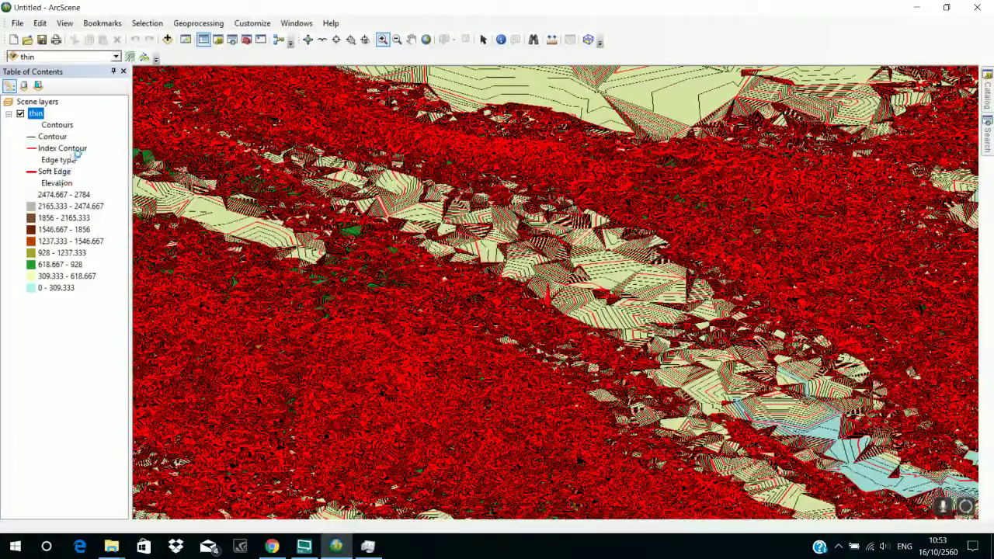
Turn off the elevation display in the thin layer's symbology, keeping contours and edge types, and apply the change
right_click(38, 114)
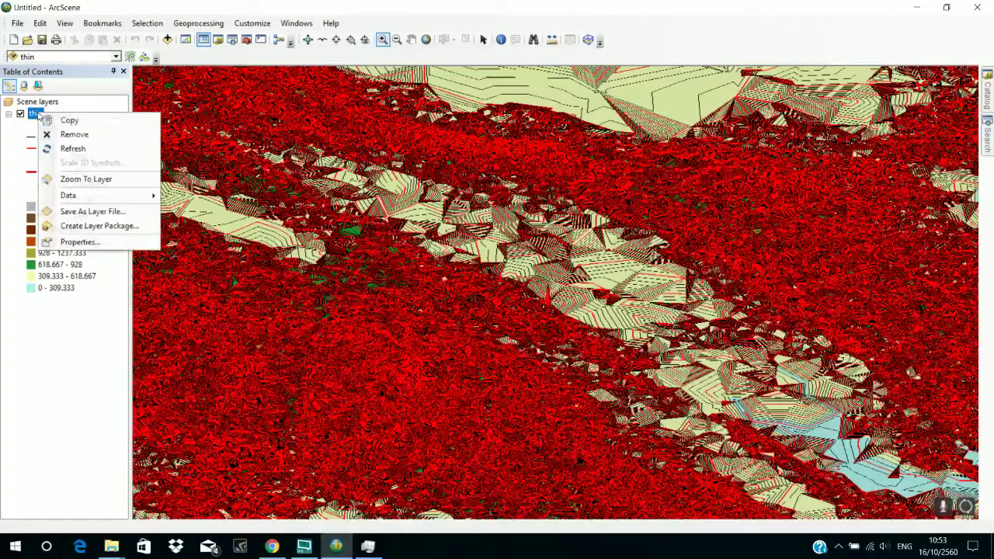
click(81, 243)
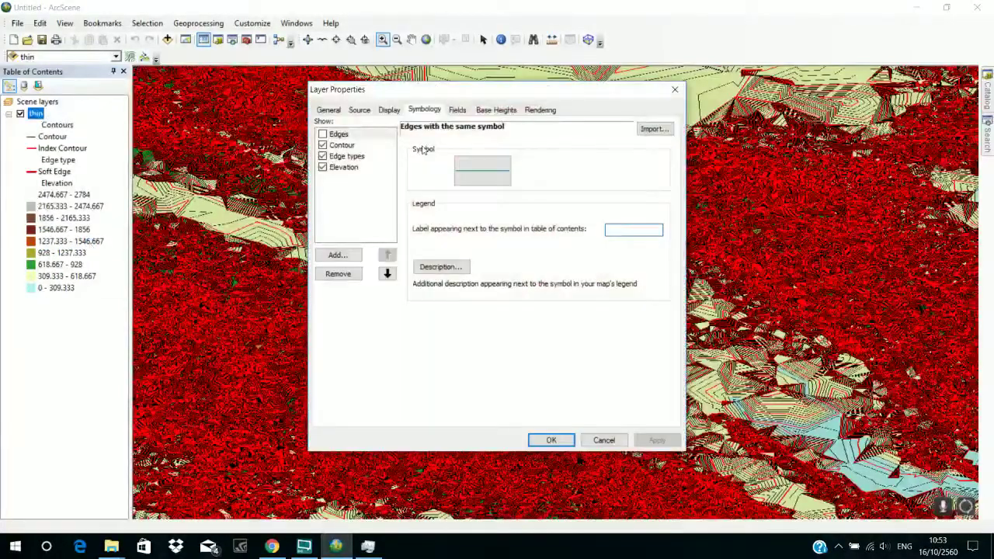
click(322, 167)
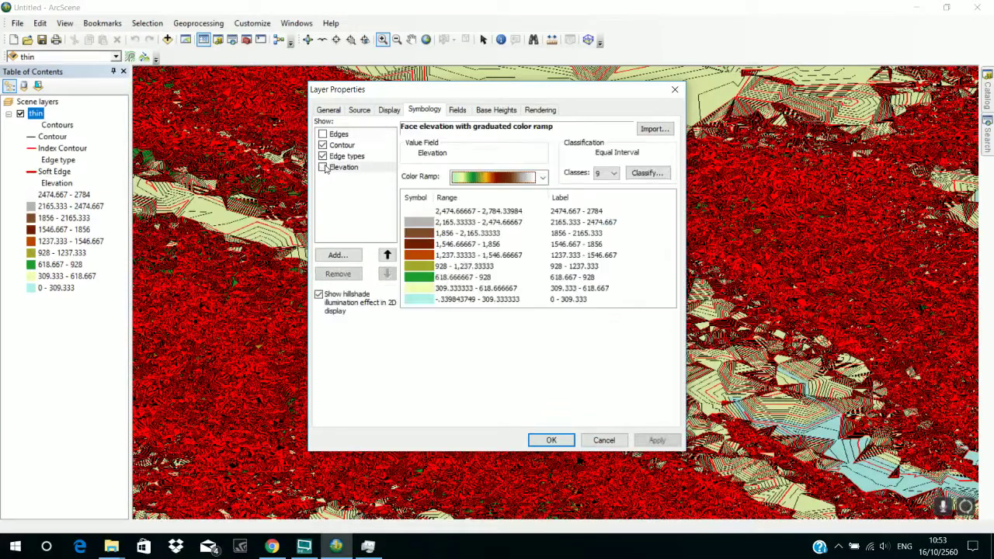
click(657, 440)
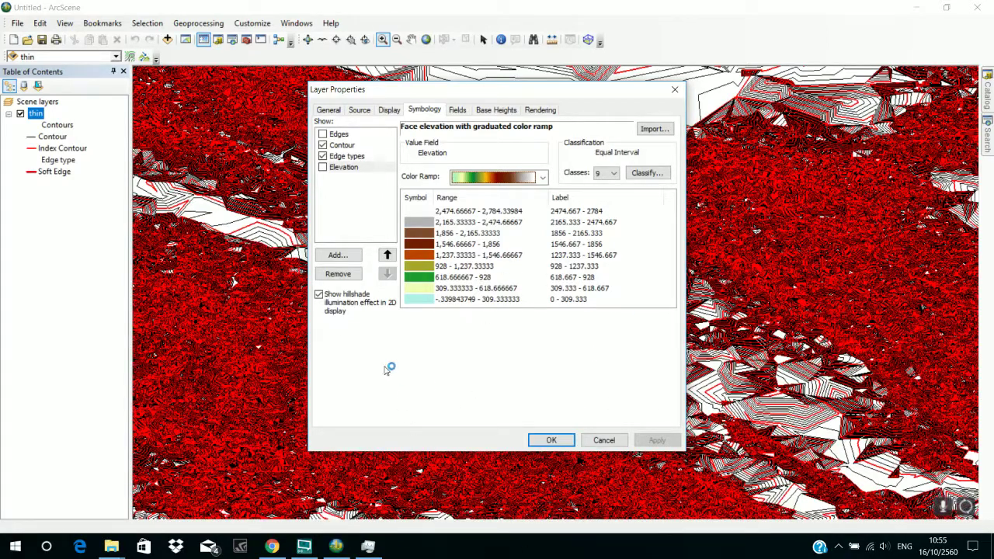
click(551, 442)
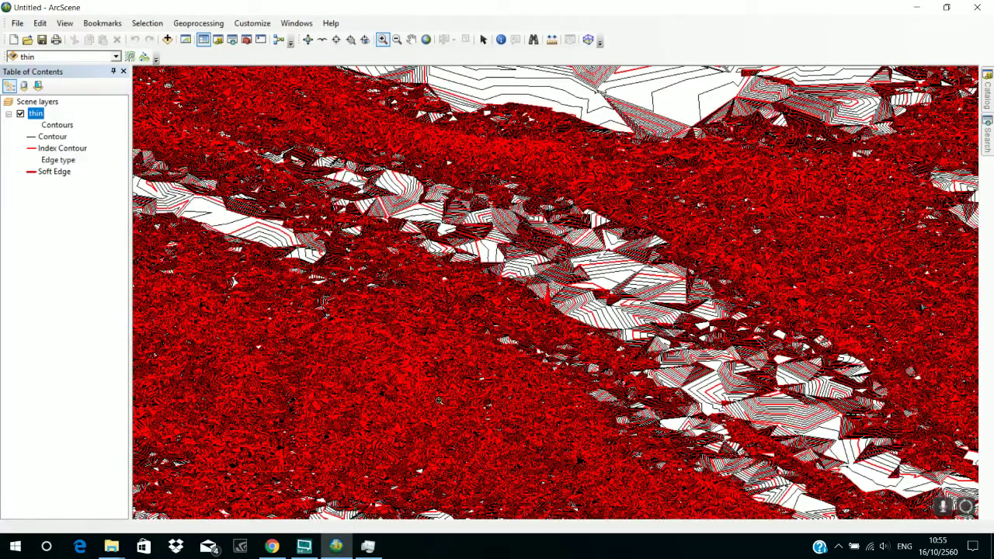
Examine the contours and edges up close, restore the thin layer's full extent, and enlarge the area around its irregular boundary
scroll(439, 399, up, 1)
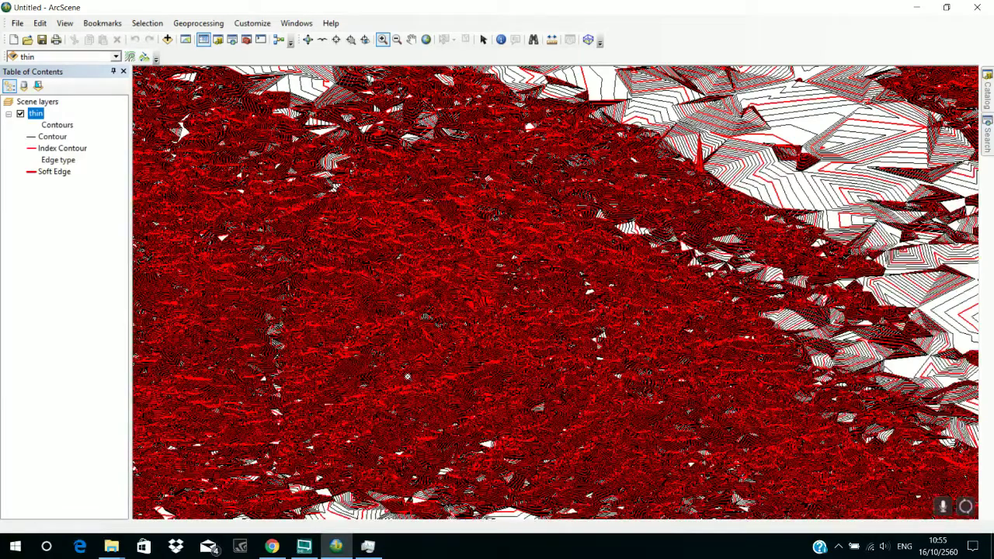
click(407, 377)
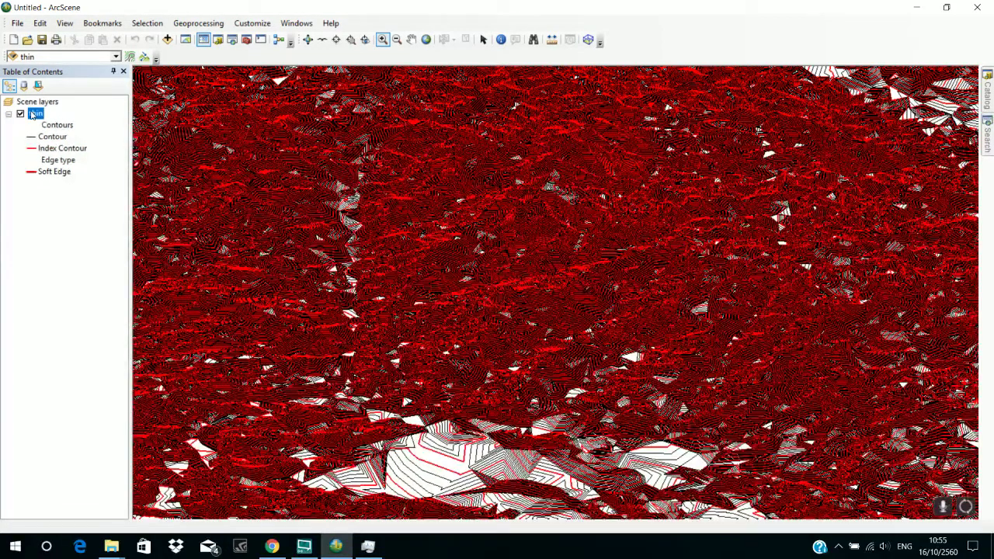
drag(35, 114, 31, 114)
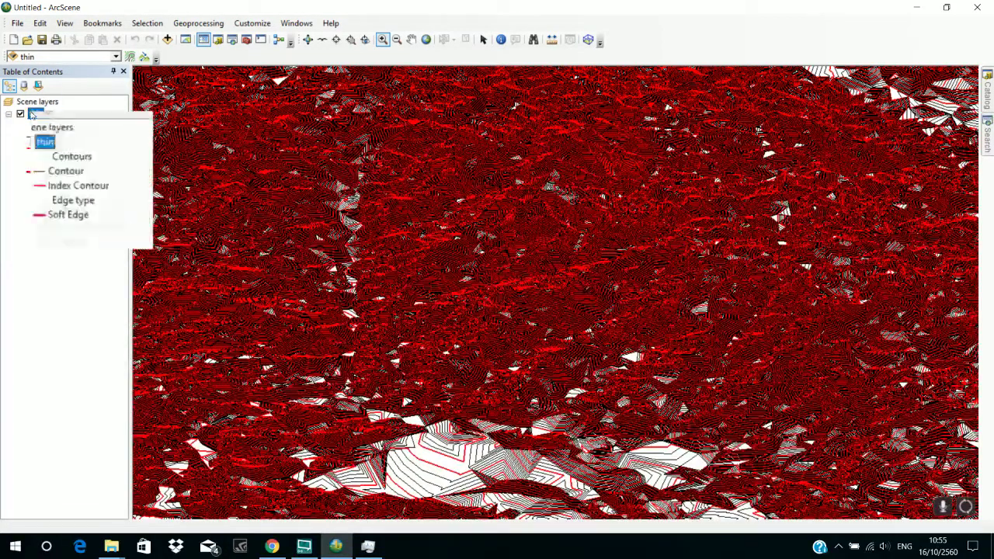
right_click(31, 114)
click(71, 176)
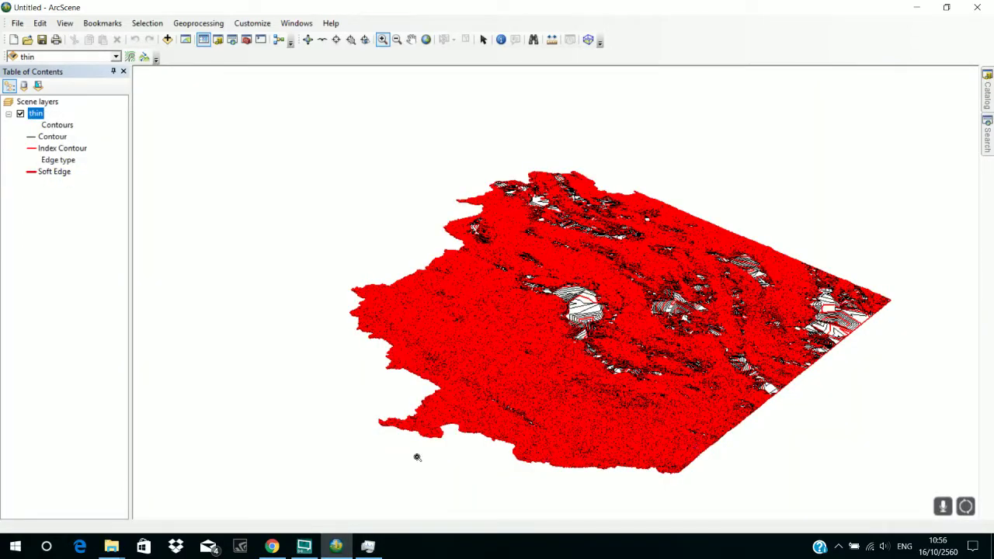
drag(387, 256, 695, 445)
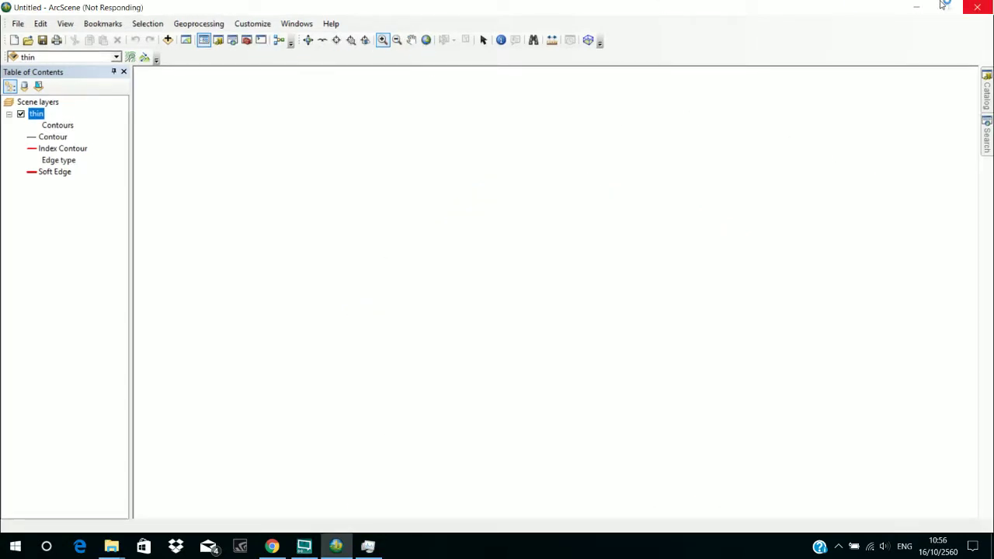
Minimize ArcScene and browse in File Explorer from the GIS_25092017 folder back to Lab and into the Lab8 folder
click(917, 10)
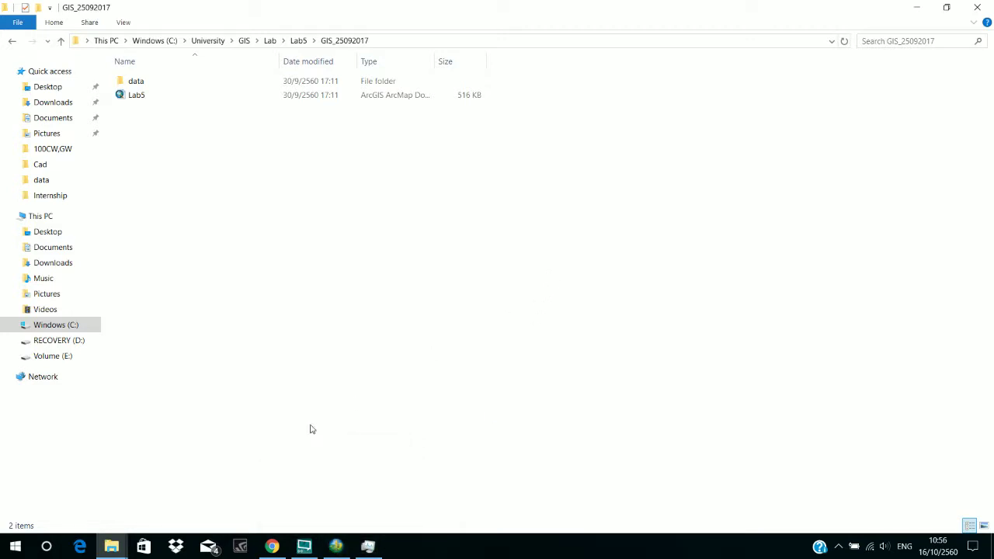
click(247, 101)
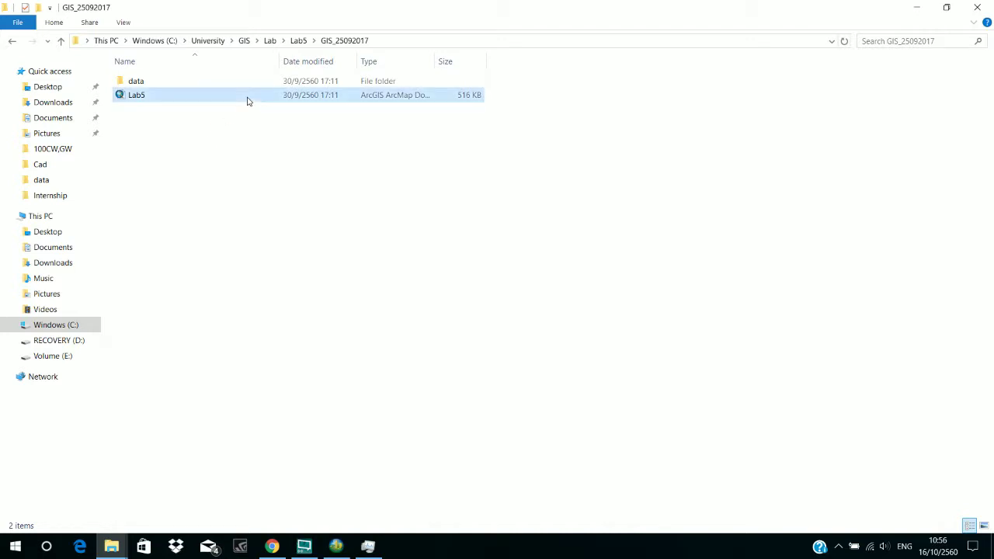
key(alt+Left)
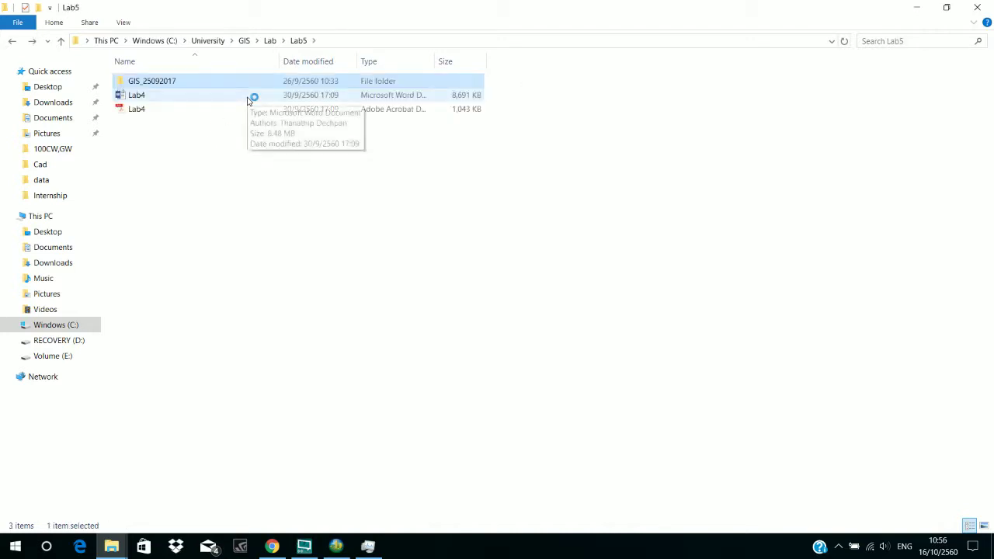
key(alt+Left)
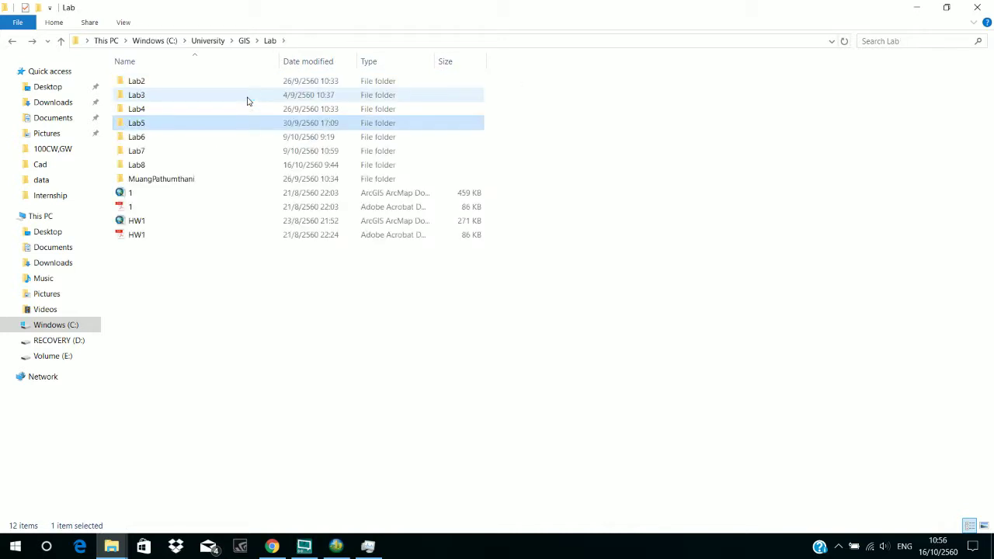
double_click(228, 165)
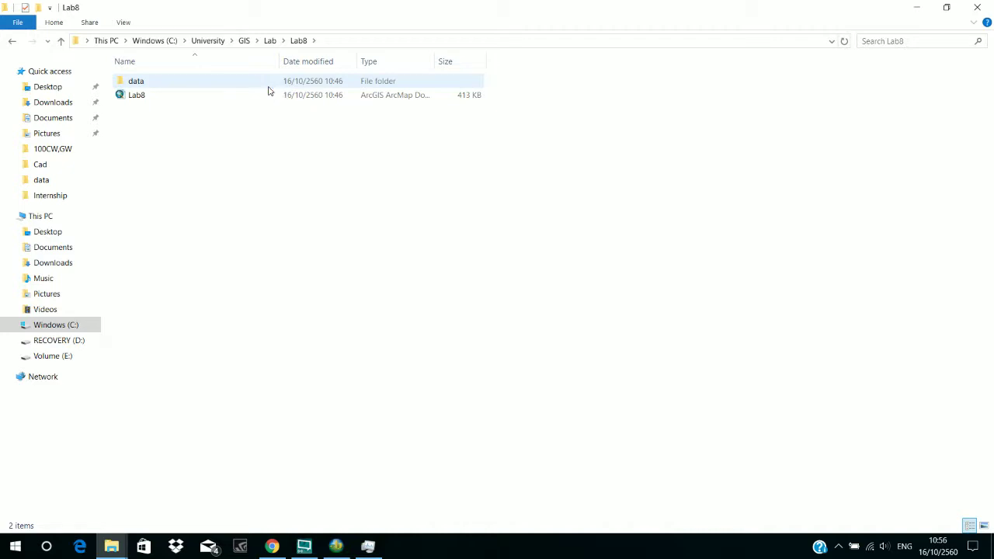
Switch back to ArcScene and select the Contour entry in the thin layer's legend
click(347, 551)
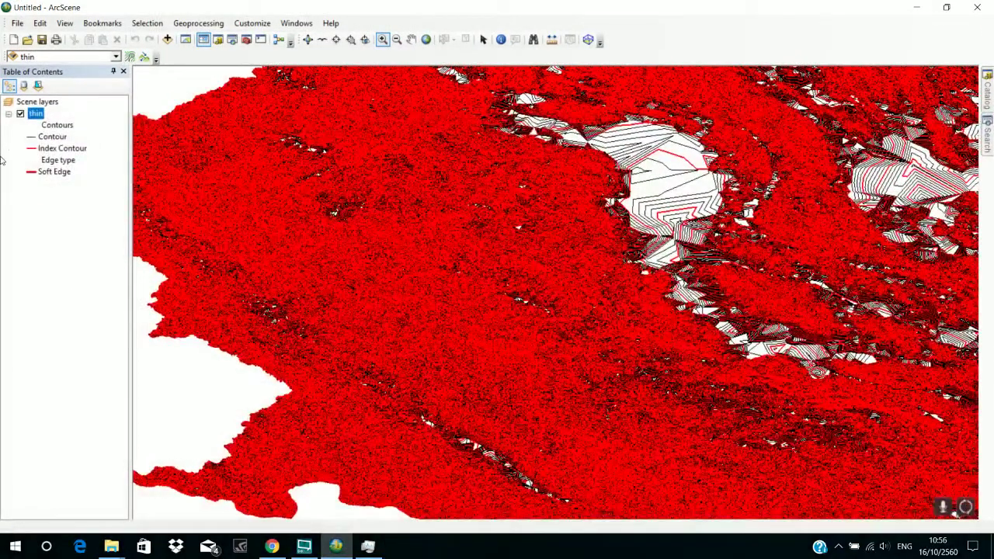
click(60, 141)
click(60, 141)
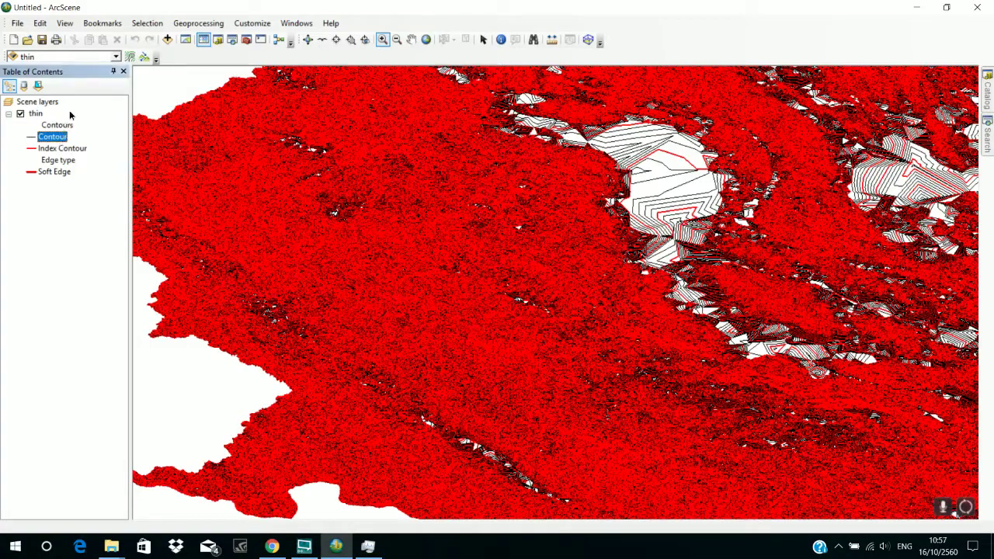